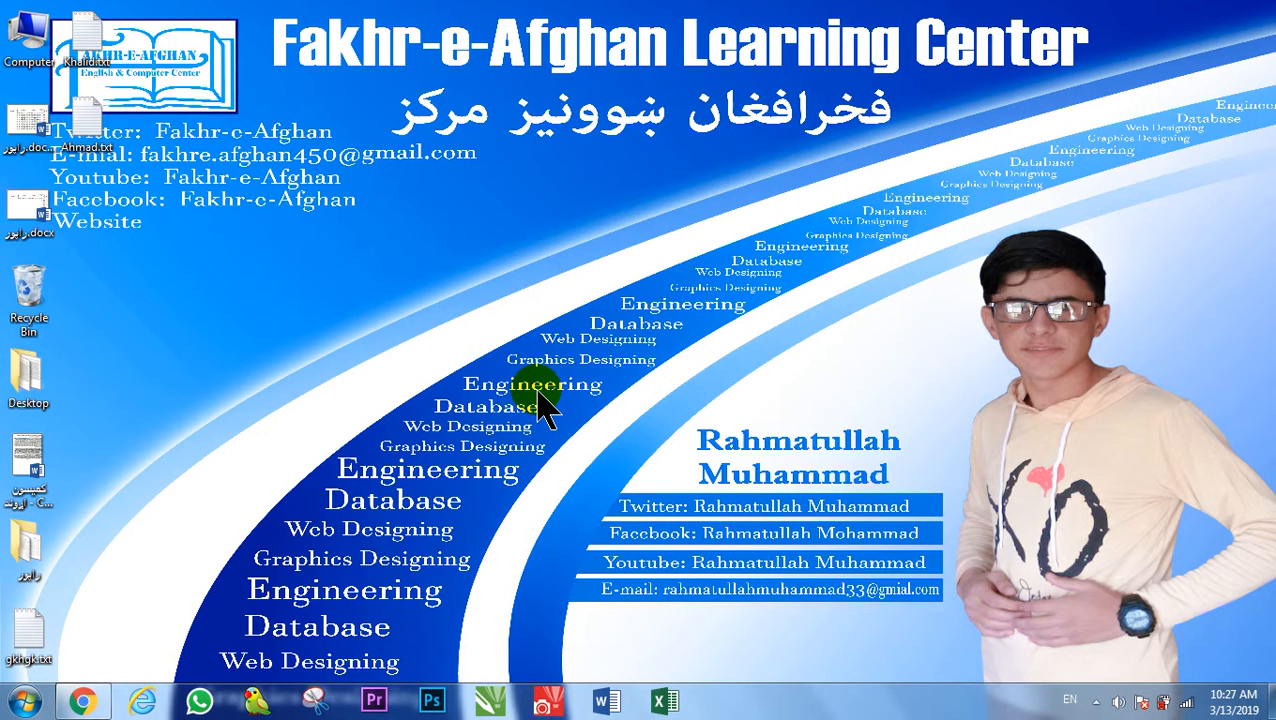
Refresh the desktop and start Paint
right_click(469, 172)
click(520, 243)
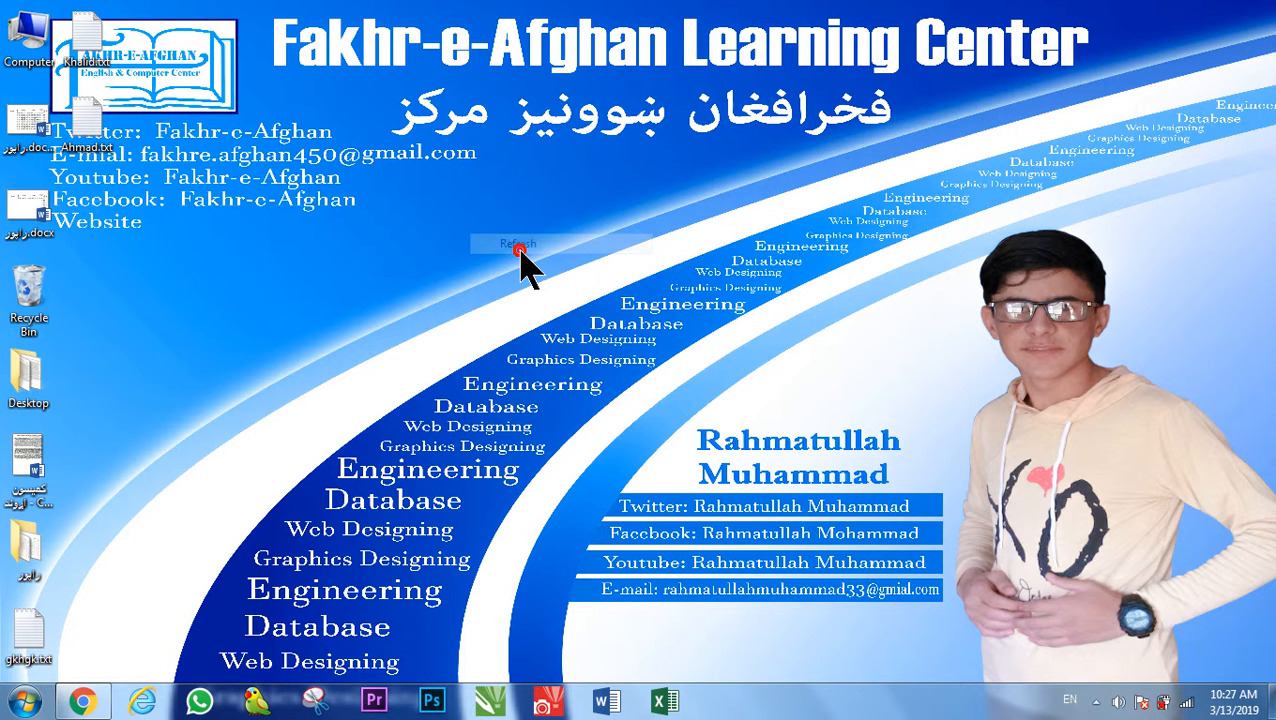
key(super+r)
key(Return)
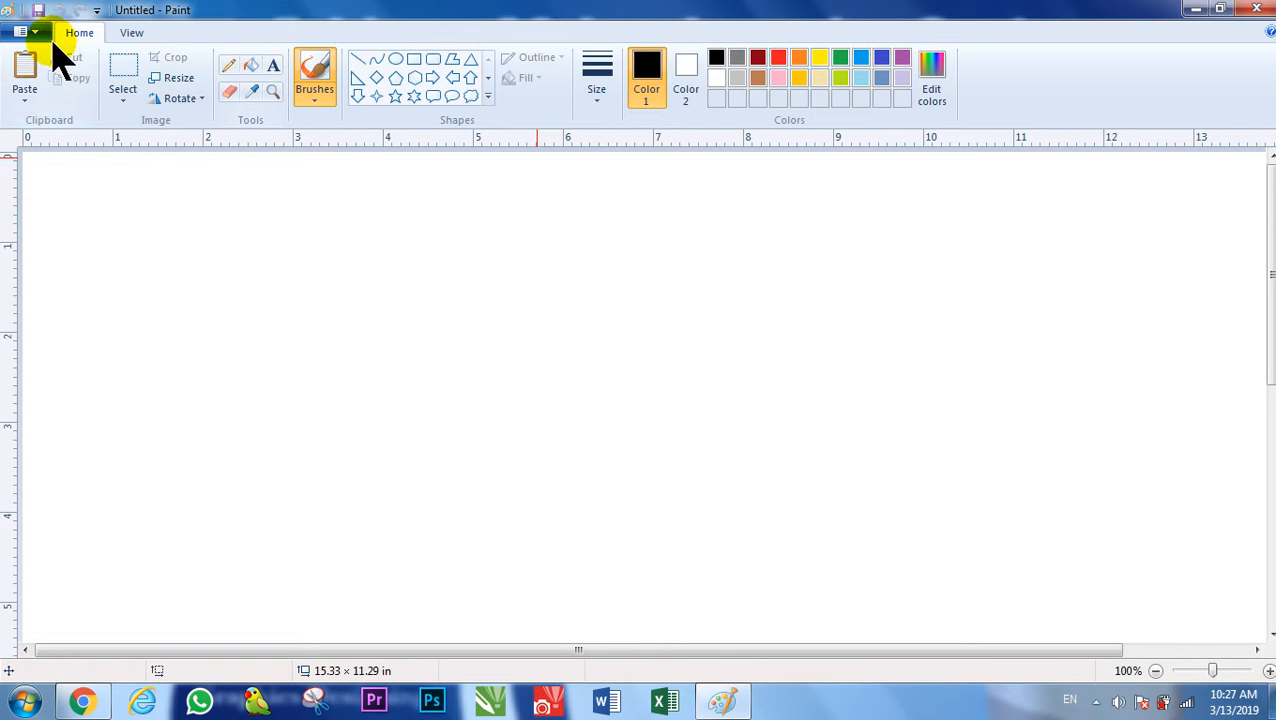
Open the recent picture lion-big-cat-predator-safari-46795.jpeg and show it at 50% zoom
click(35, 32)
click(280, 79)
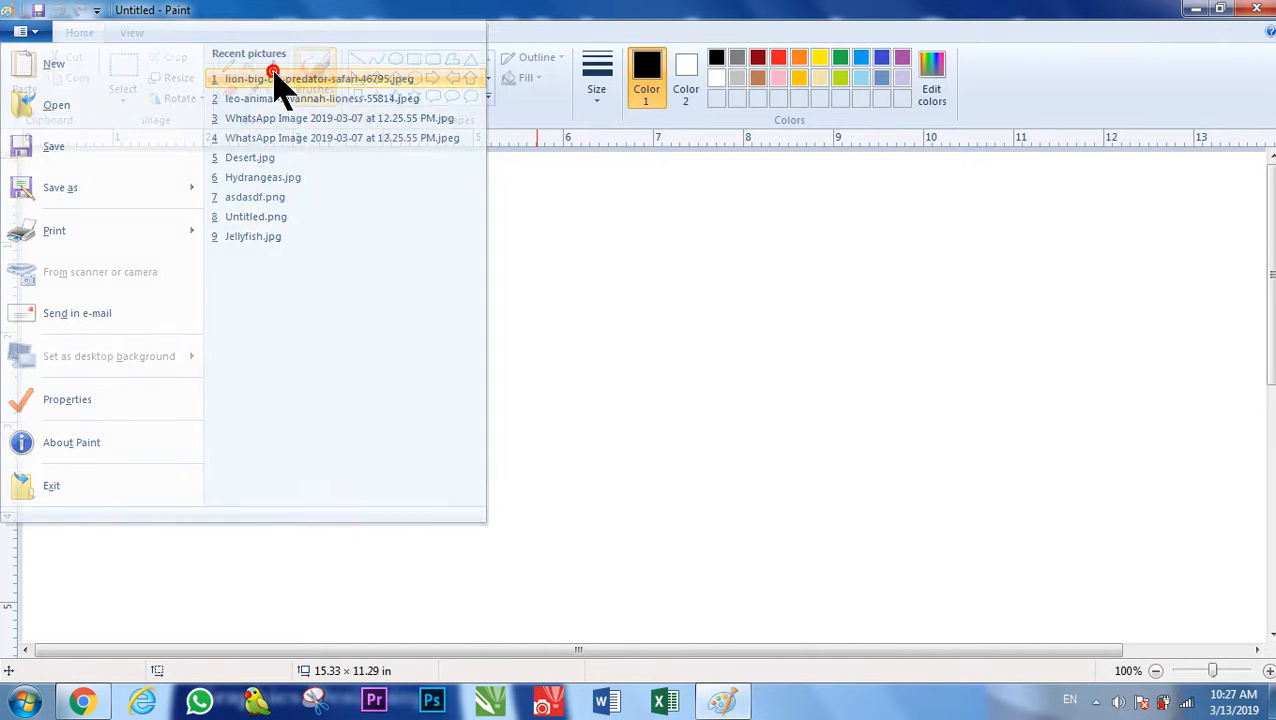
click(1155, 671)
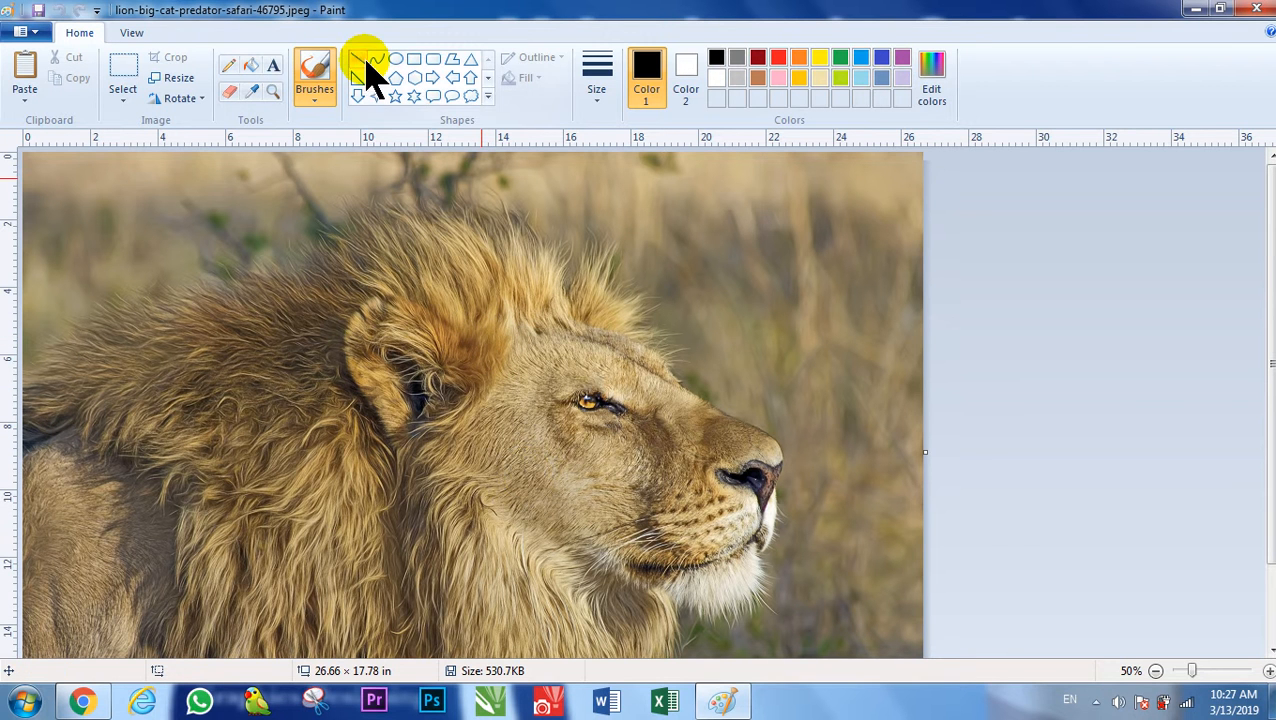
Draw a white rectangle about 5.3 × 5.4 in over the lion's back, using the thickest outline size
click(405, 62)
drag(124, 218, 304, 399)
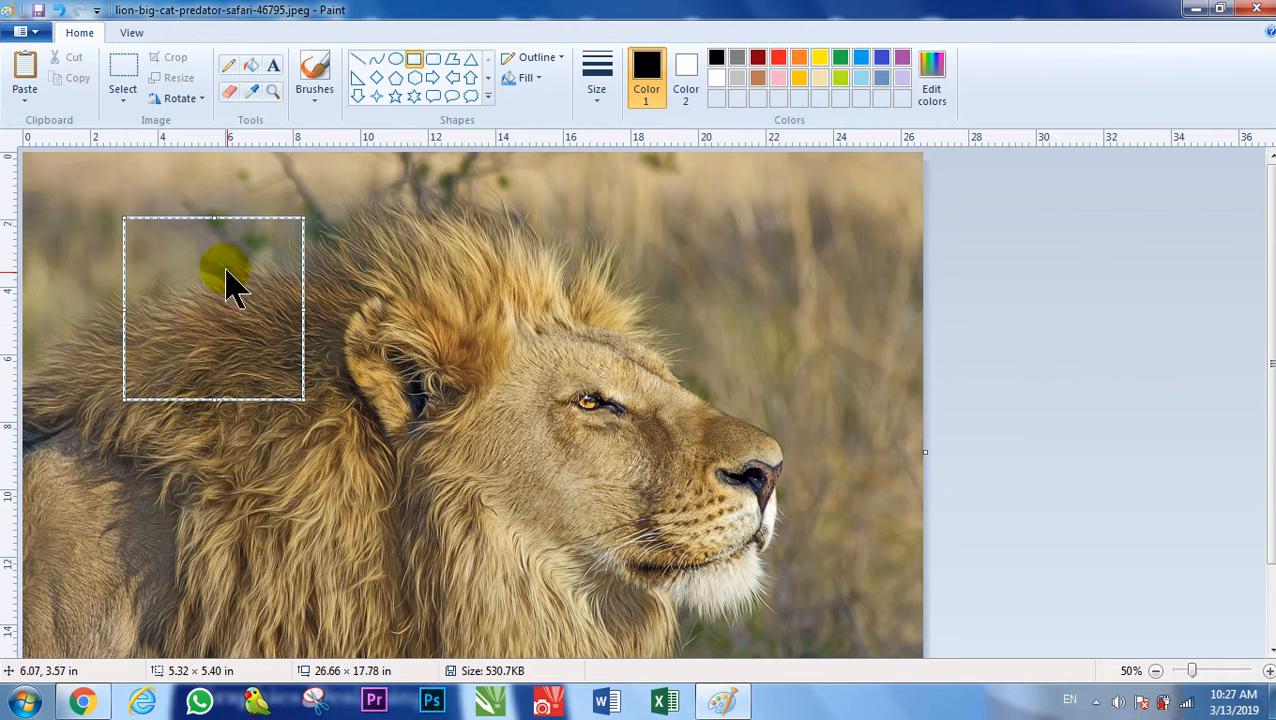
click(603, 92)
click(640, 243)
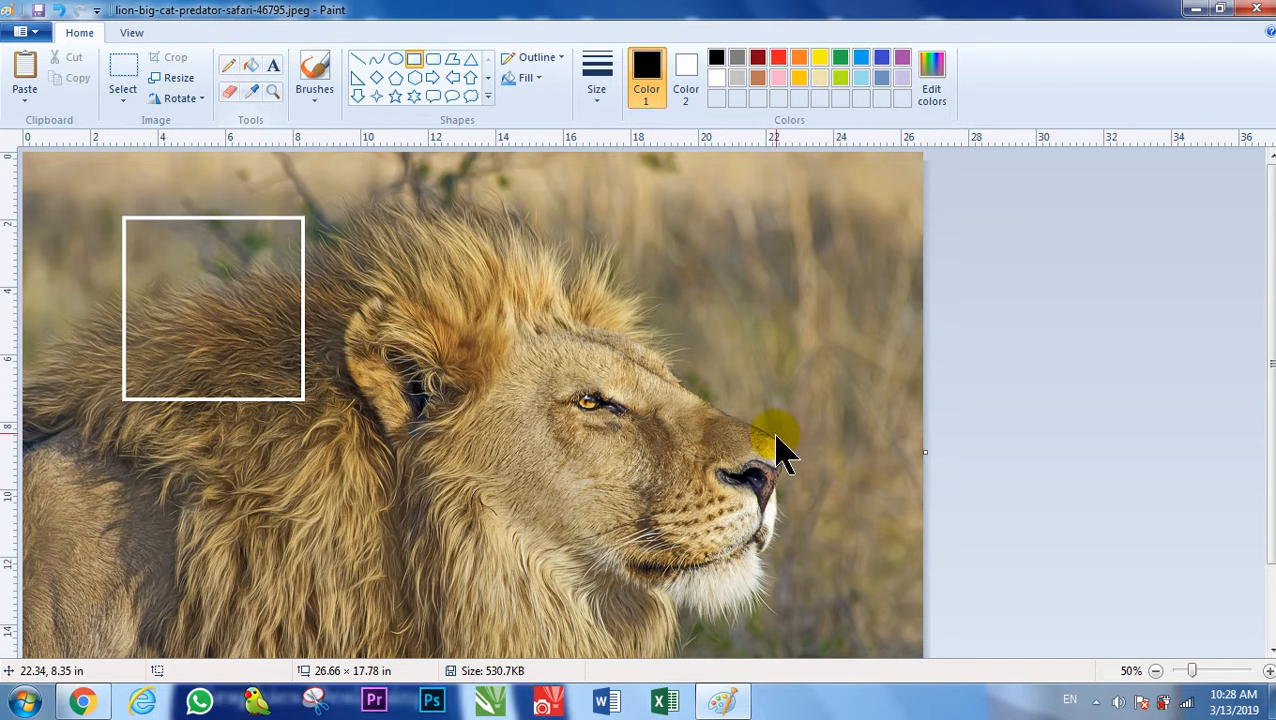
Sample a brown color from the photo with the Color picker and draw a rectangle in it around the lion's eye and forehead
click(251, 91)
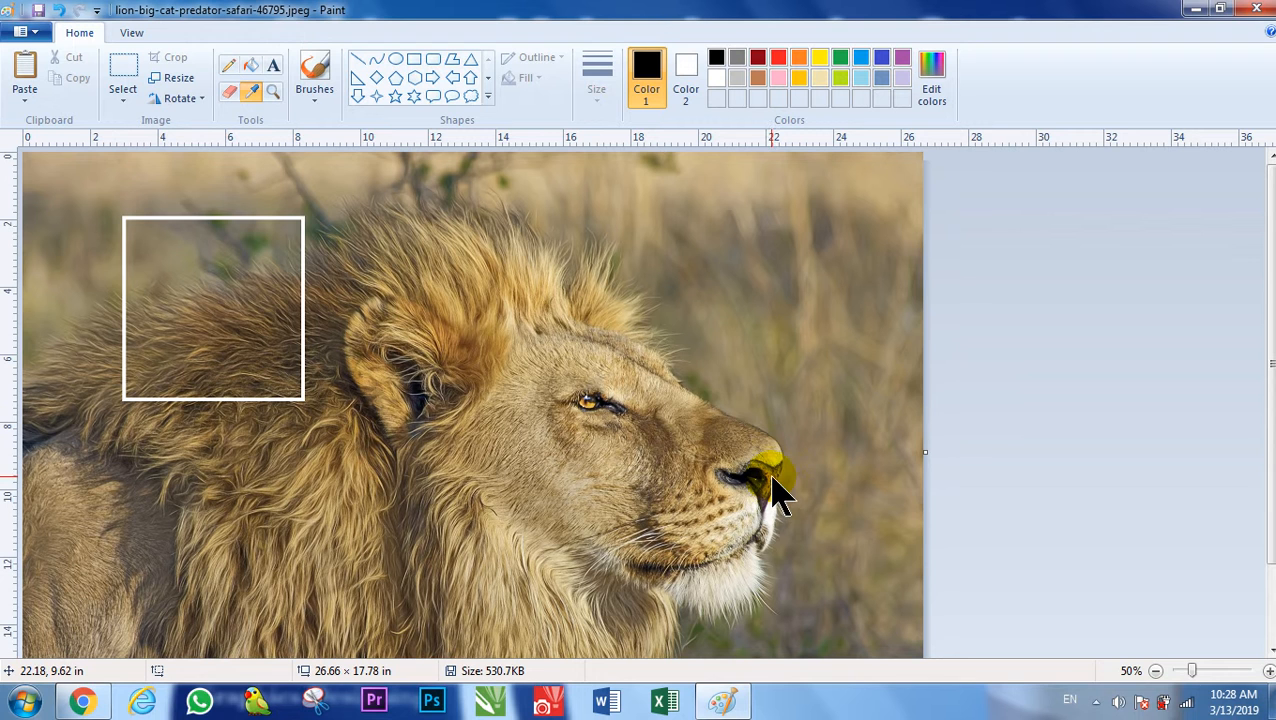
mouse_move(502, 230)
mouse_down()
mouse_move(540, 230)
mouse_move(675, 347)
mouse_move(849, 570)
mouse_move(752, 472)
mouse_up()
click(830, 322)
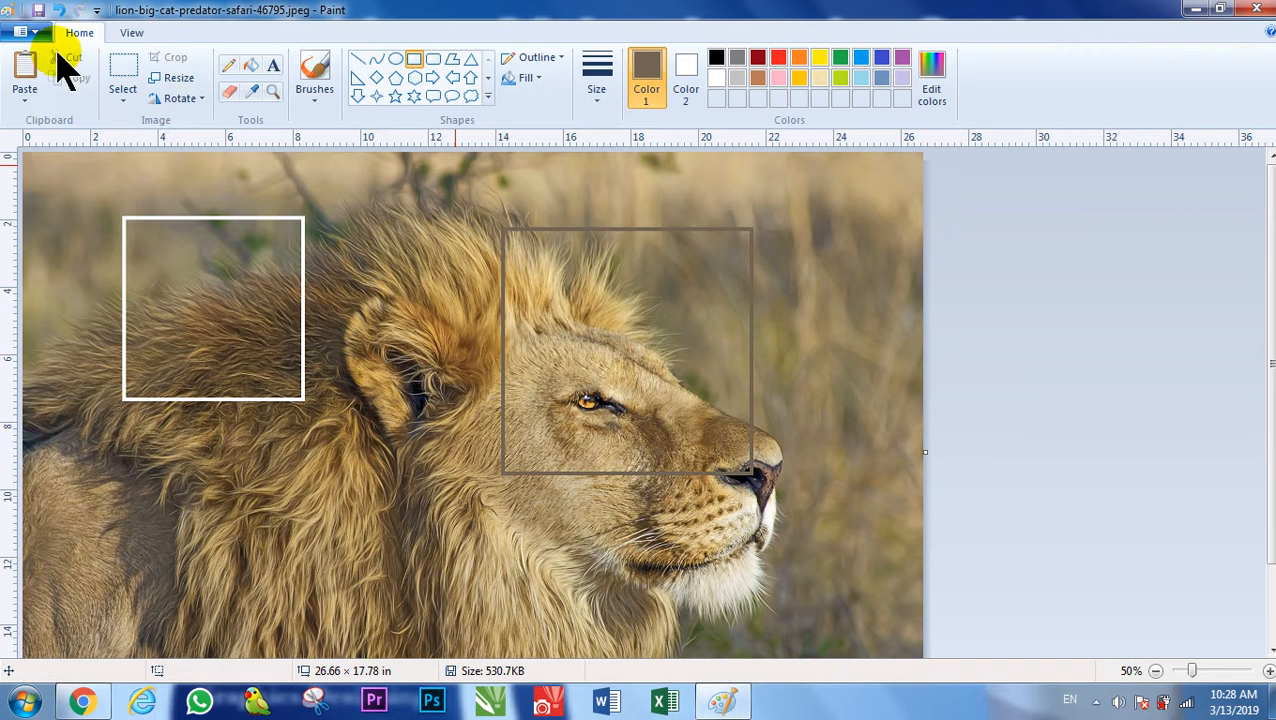
Examine the fur around the lion's ear closely with the Magnifier and zoom back out to 25%
click(274, 92)
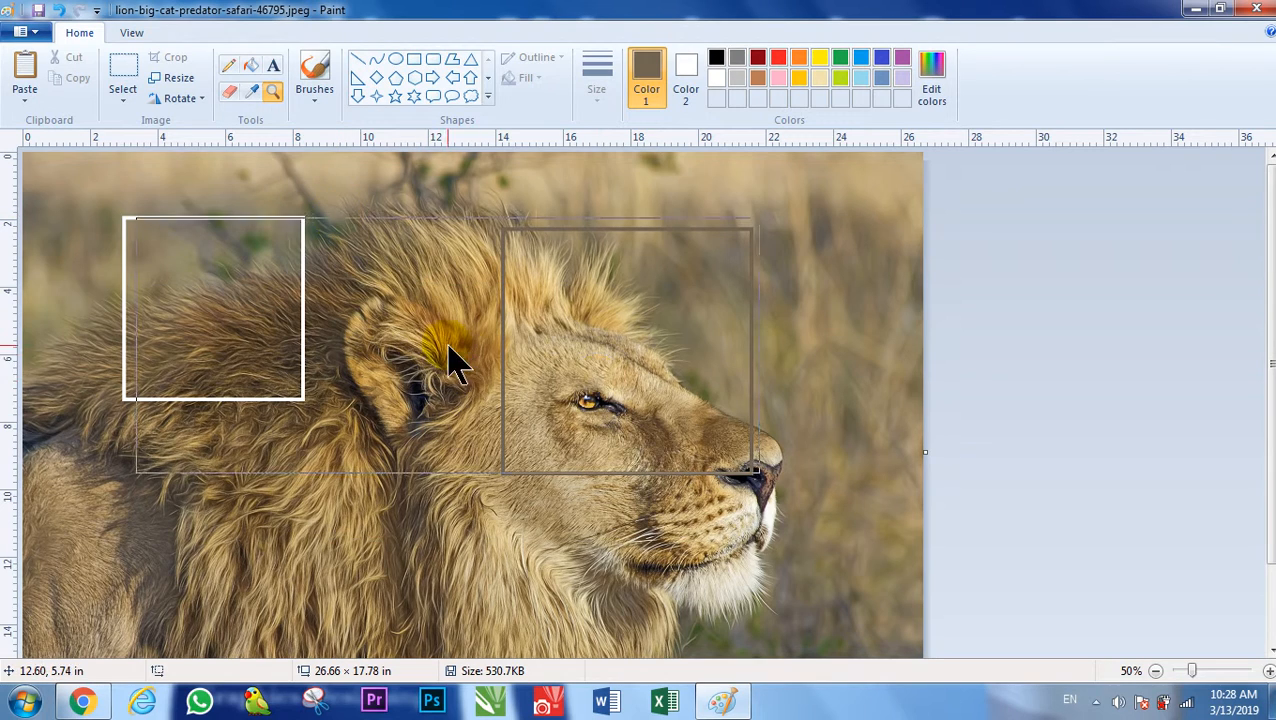
click(462, 397)
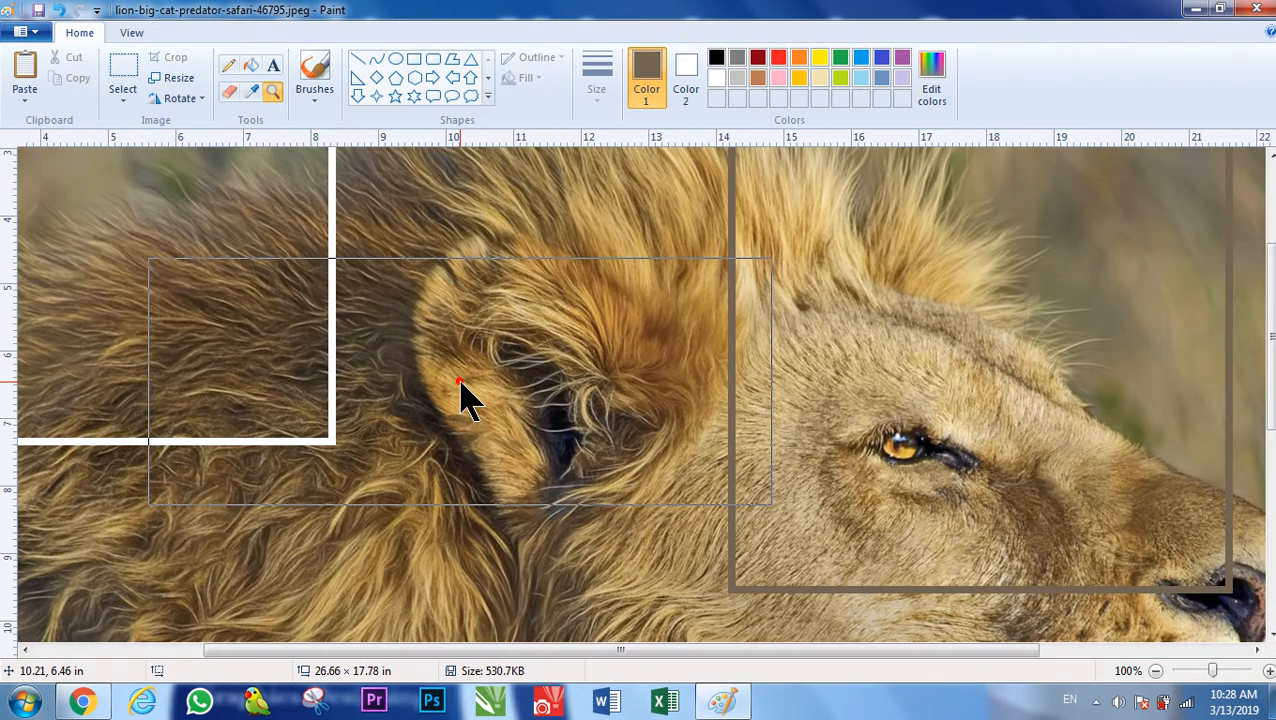
click(461, 382)
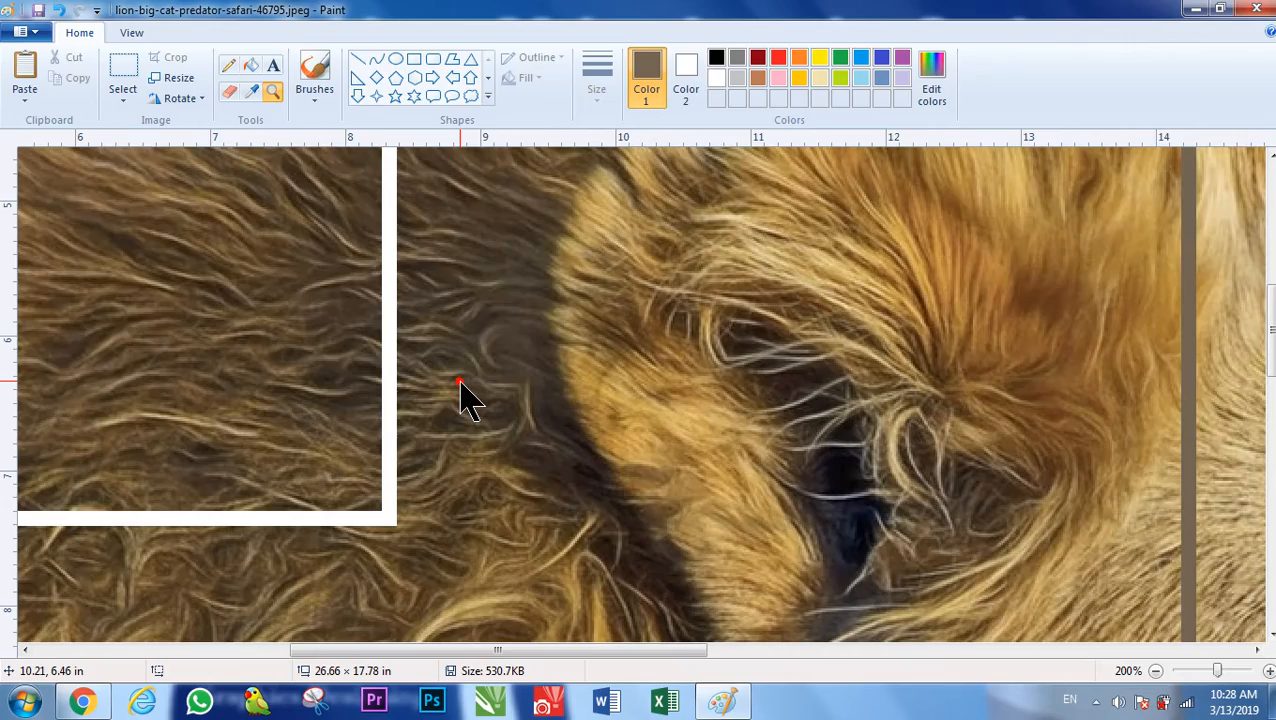
click(461, 382)
click(461, 382)
click(461, 382)
click(461, 382)
click(461, 382)
right_click(461, 382)
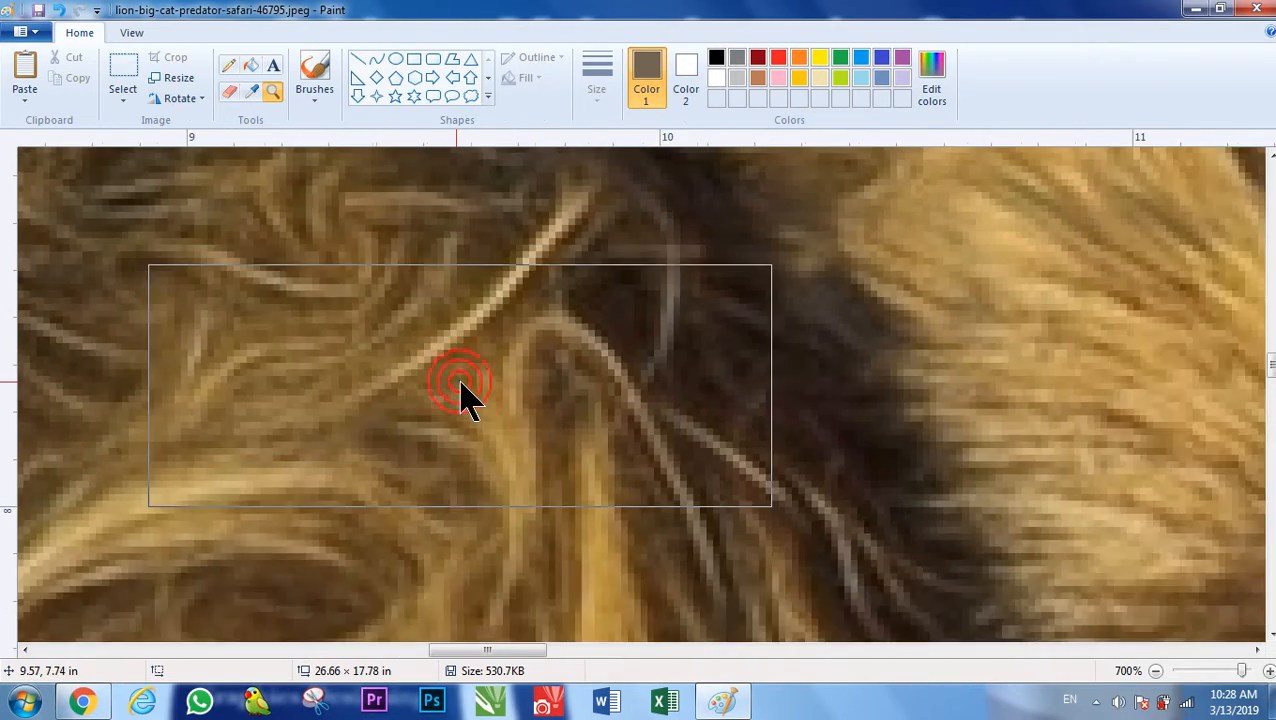
right_click(461, 382)
right_click(461, 382)
right_click(461, 382)
right_click(461, 382)
right_click(461, 382)
right_click(461, 382)
right_click(461, 382)
right_click(461, 382)
click(461, 382)
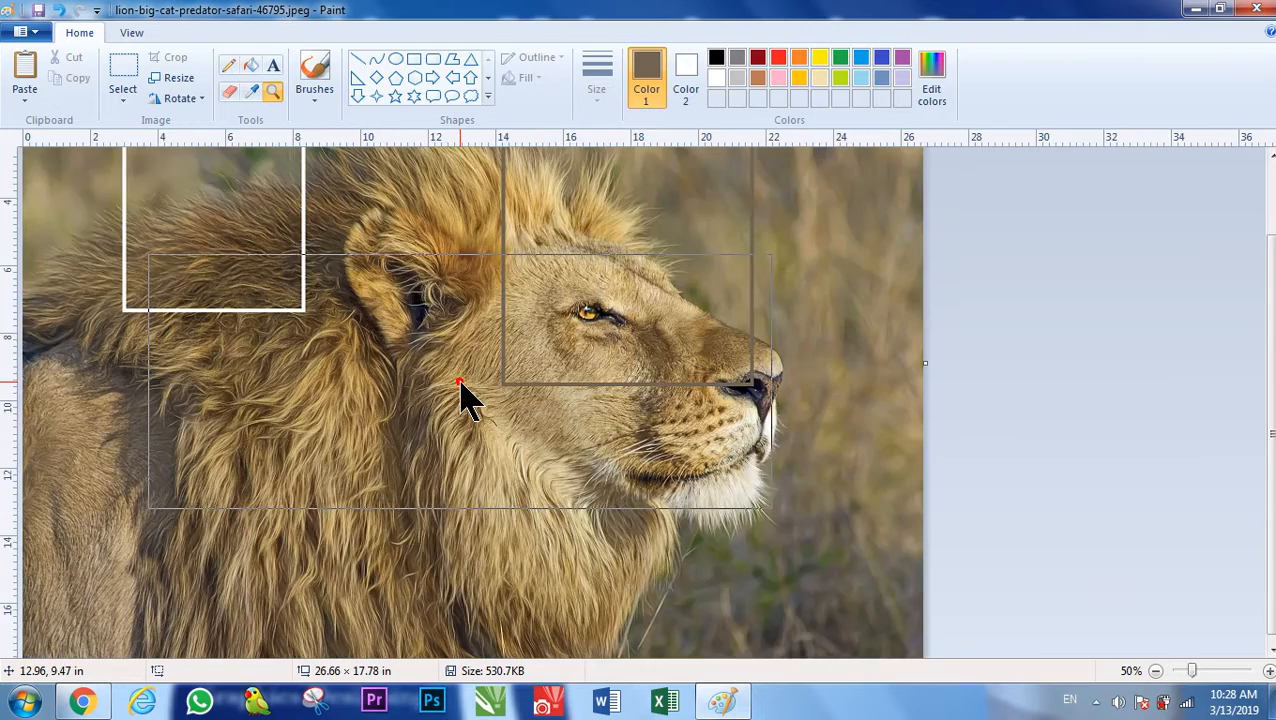
click(461, 382)
right_click(461, 383)
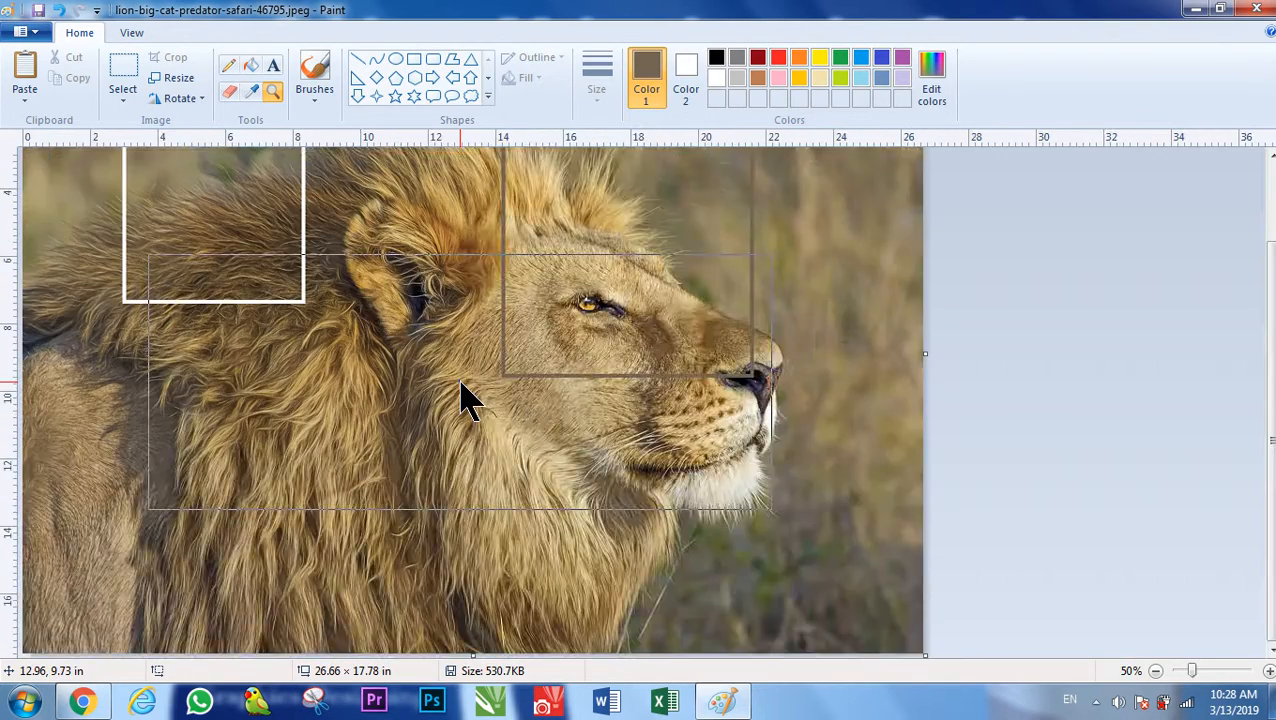
right_click(461, 383)
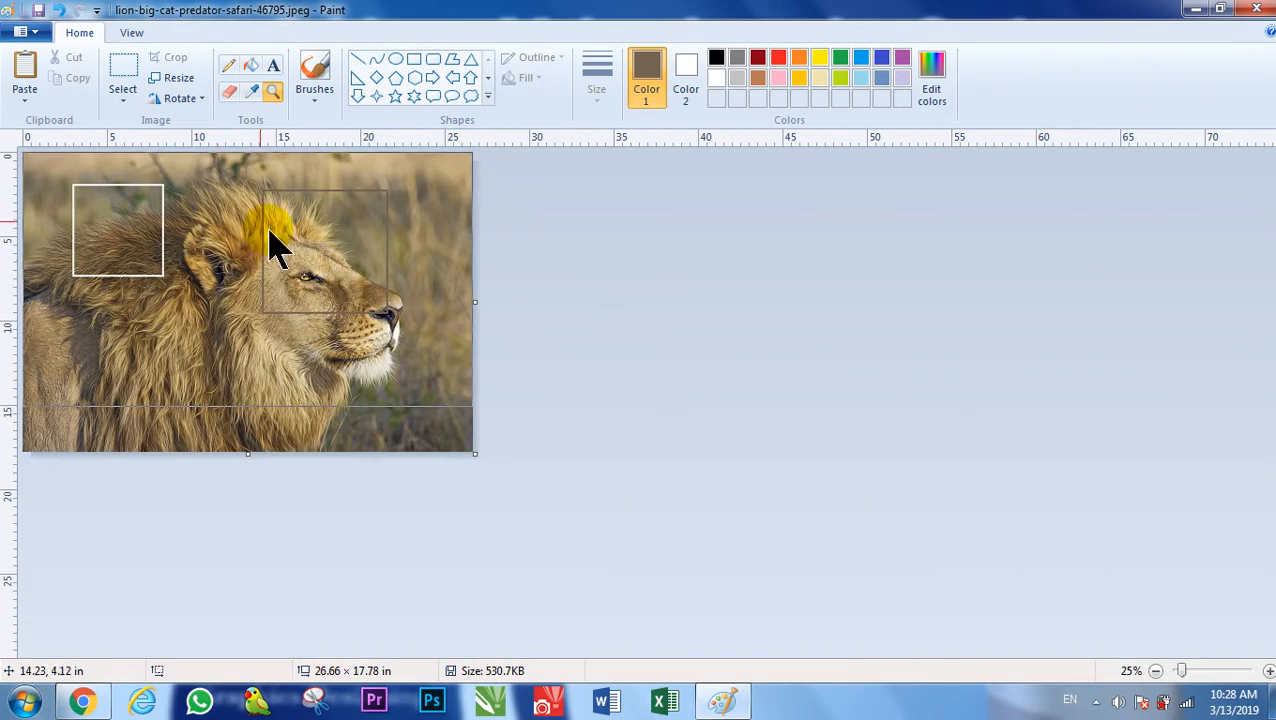
Inspect the lion's back and the white rectangle at up to 300% zoom, returning the view to 50%
click(236, 319)
click(236, 316)
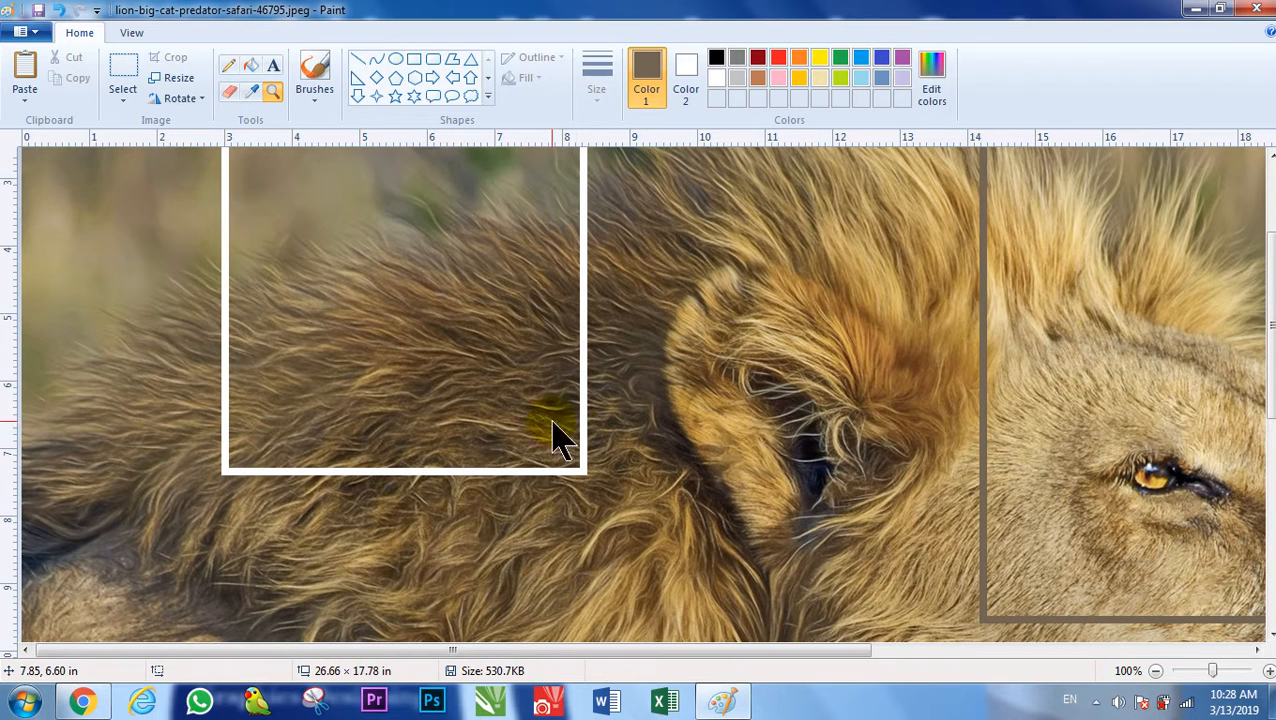
click(1267, 671)
click(1267, 671)
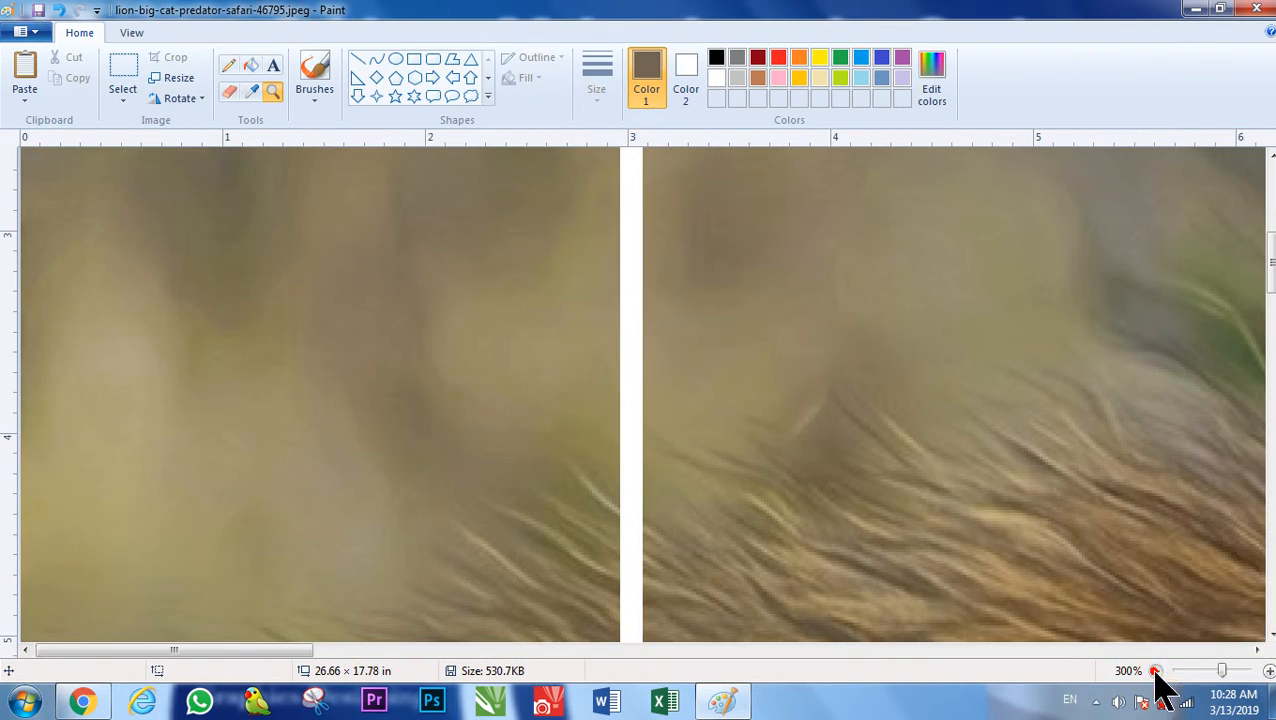
click(1155, 676)
click(1155, 676)
click(1155, 672)
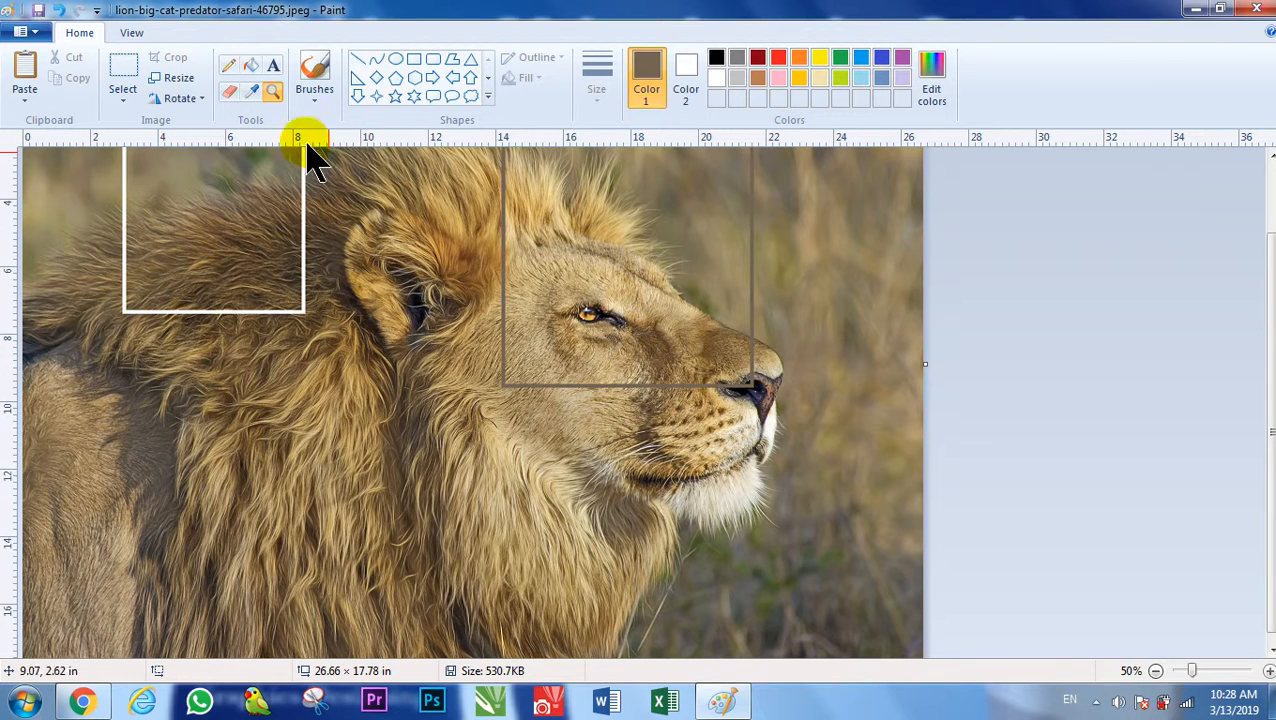
Select the standard brush and start a new blank picture in place of the lion photo
click(326, 110)
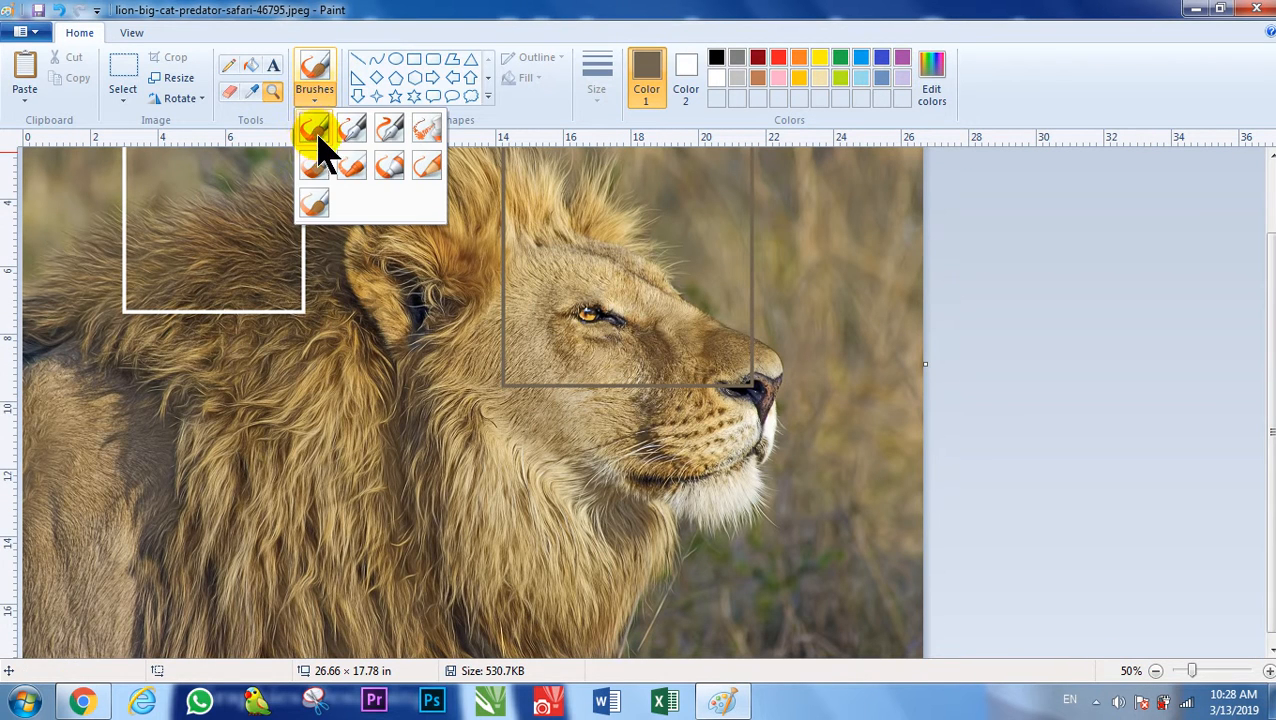
click(314, 131)
click(42, 36)
click(80, 66)
click(690, 366)
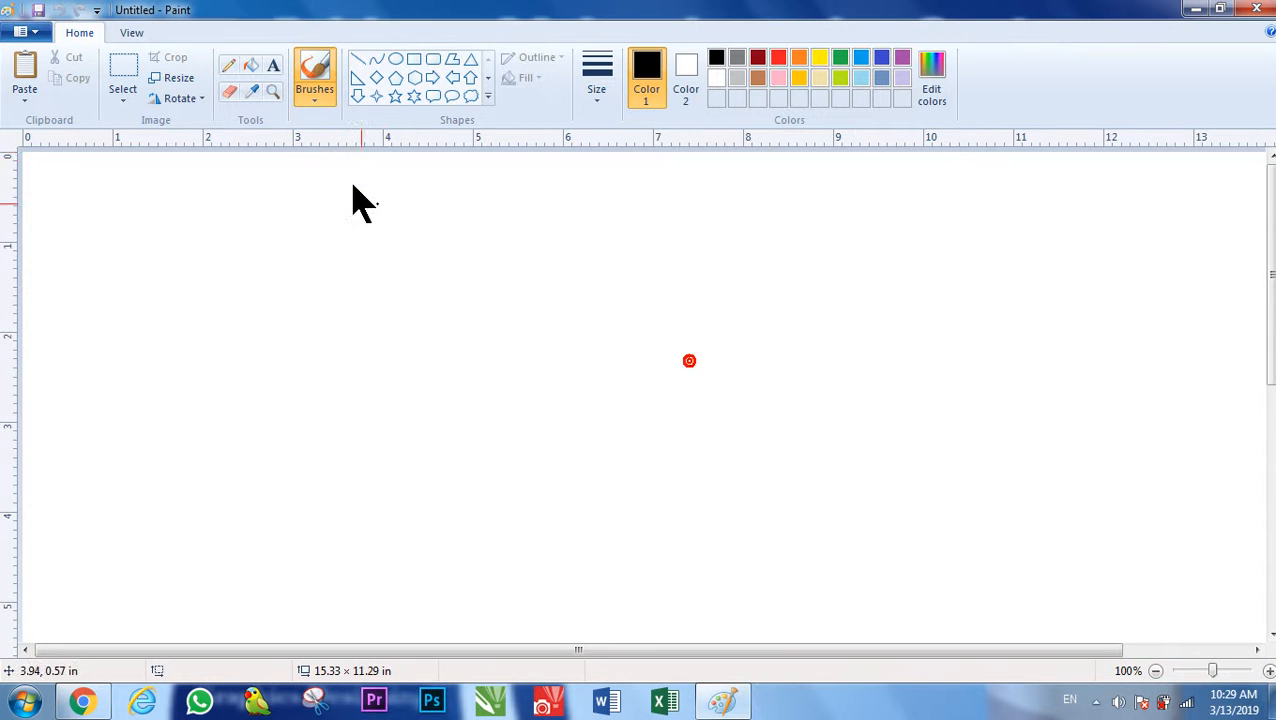
Paint a small open loop in black and a thicker curved stroke in red to its upper right
mouse_move(460, 346)
mouse_down()
mouse_move(419, 356)
mouse_move(446, 325)
mouse_up()
click(320, 97)
click(425, 128)
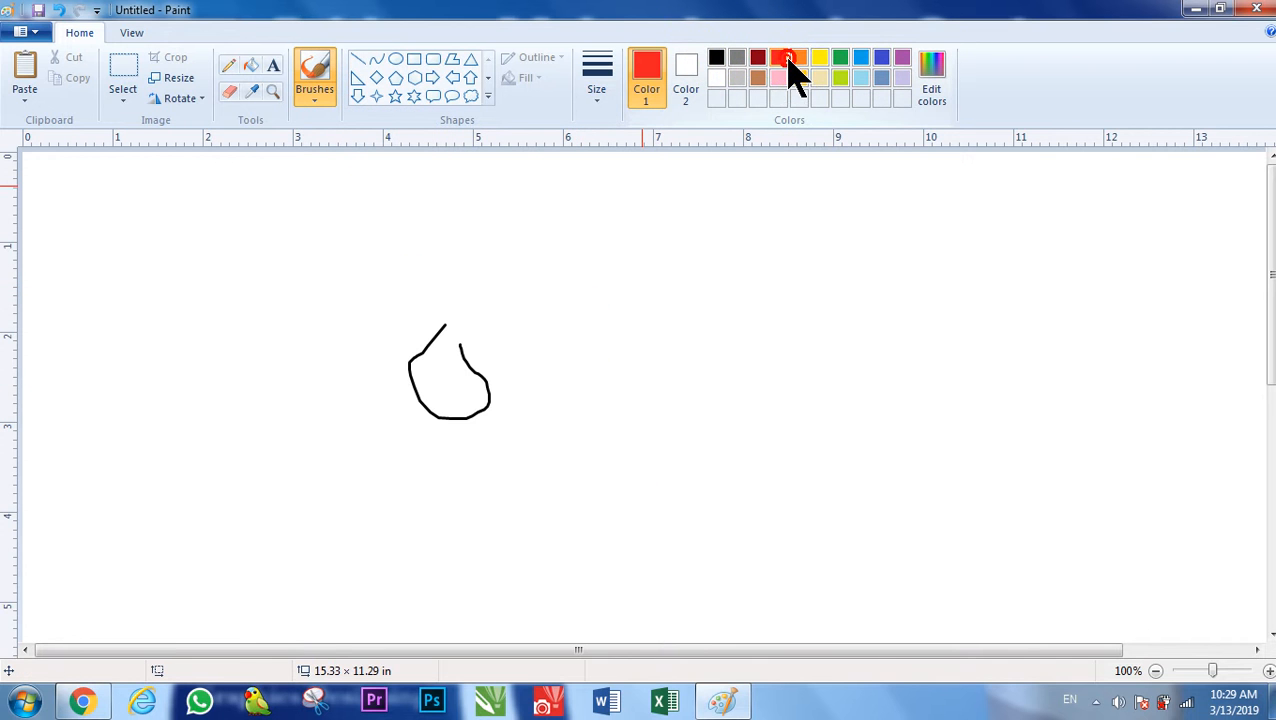
click(597, 80)
click(616, 238)
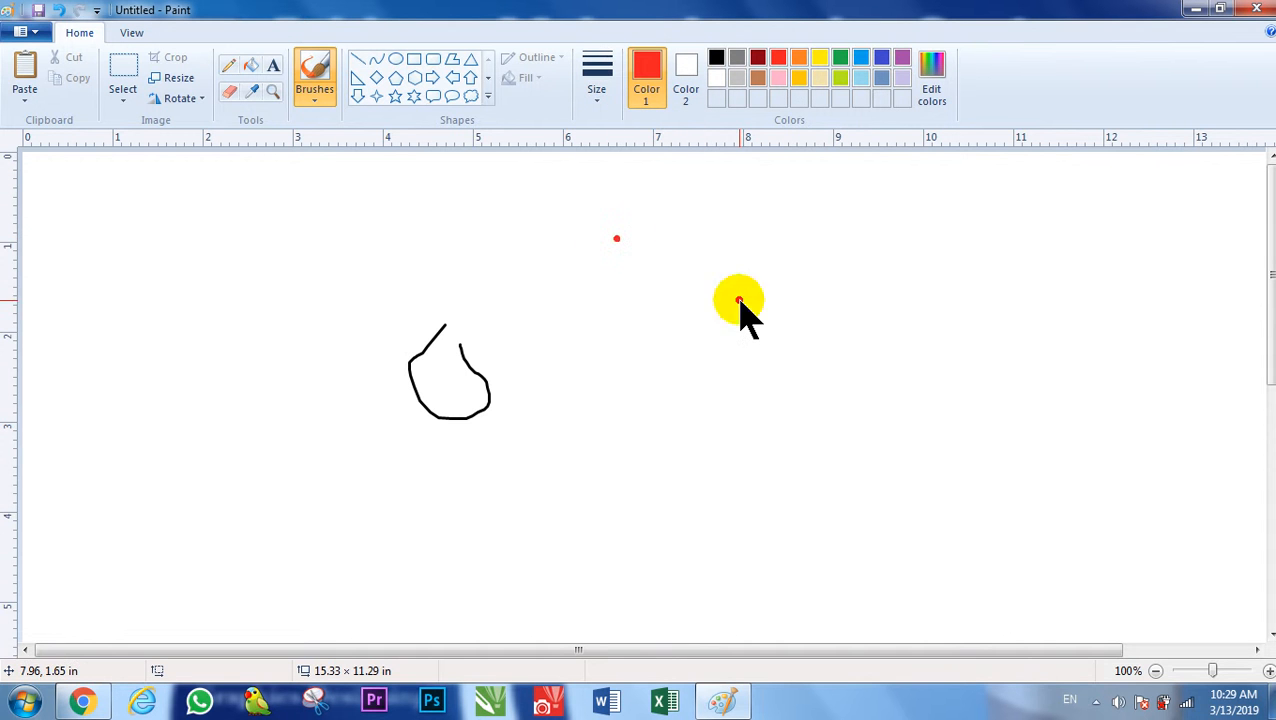
mouse_move(739, 300)
mouse_down()
mouse_move(709, 341)
mouse_move(541, 265)
mouse_up()
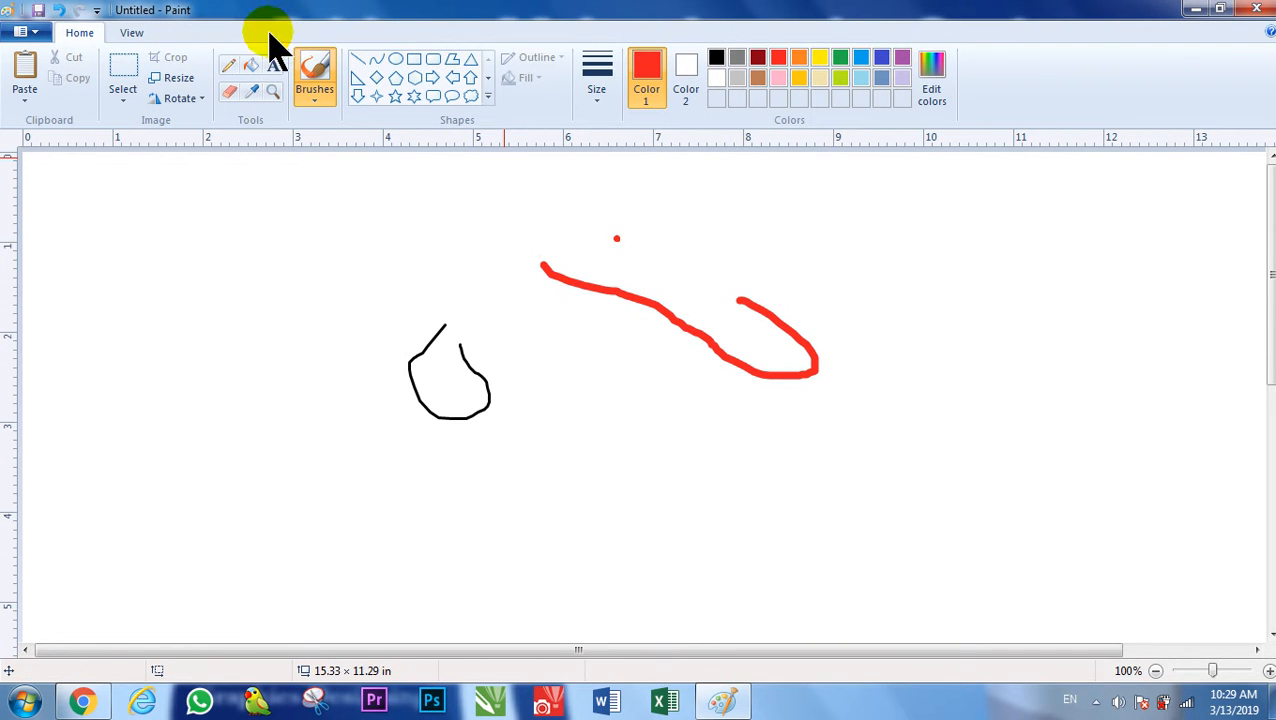
Paint a red loop with a long upward tail on the canvas's left side using the second calligraphy brush
click(312, 100)
click(389, 122)
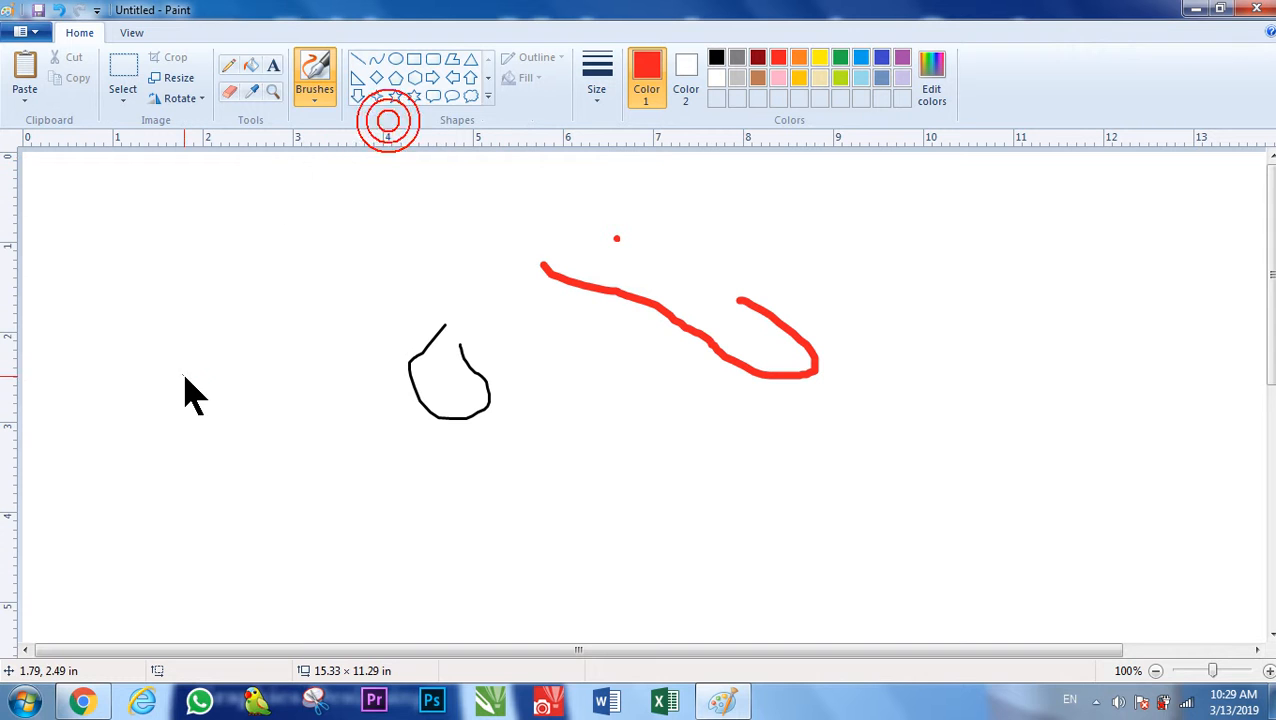
mouse_move(241, 400)
mouse_down()
mouse_move(199, 455)
mouse_move(175, 272)
mouse_up()
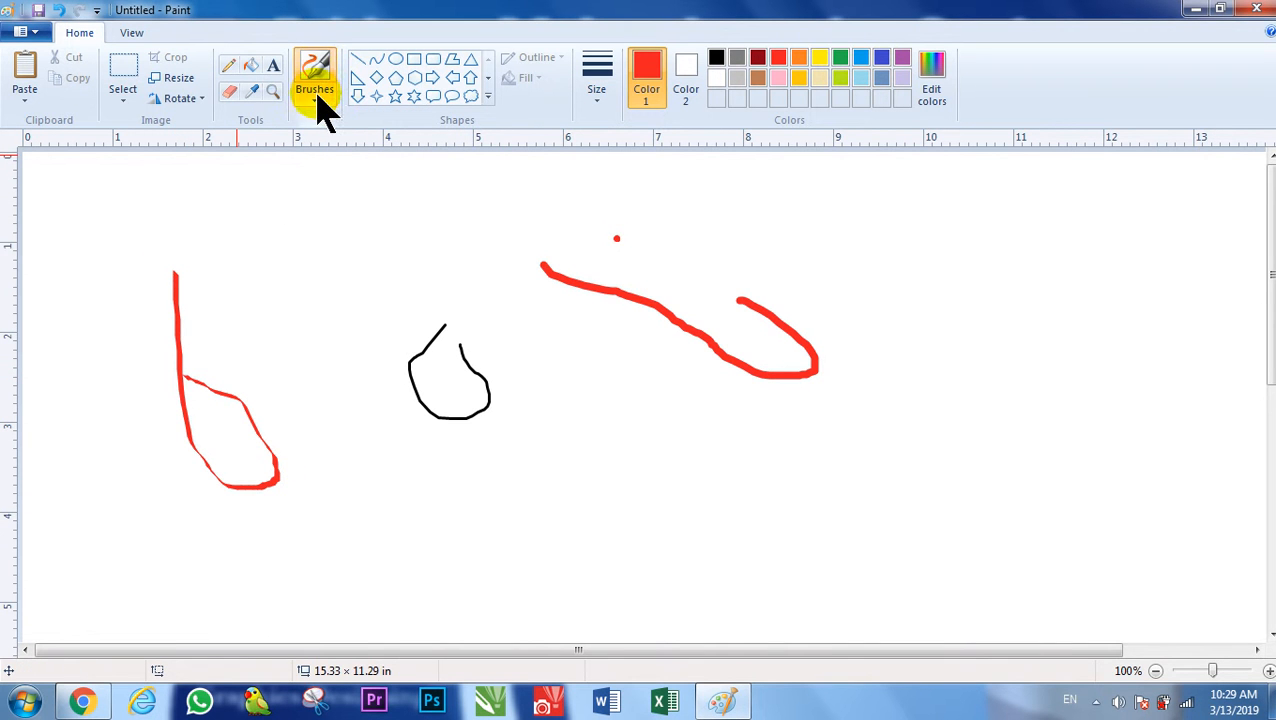
Spray two red strokes with the Airbrush: a zigzag across the black loop and a large loop to its lower right
click(316, 95)
click(420, 128)
mouse_move(340, 366)
mouse_down()
mouse_move(474, 377)
mouse_move(402, 507)
mouse_move(488, 500)
mouse_up()
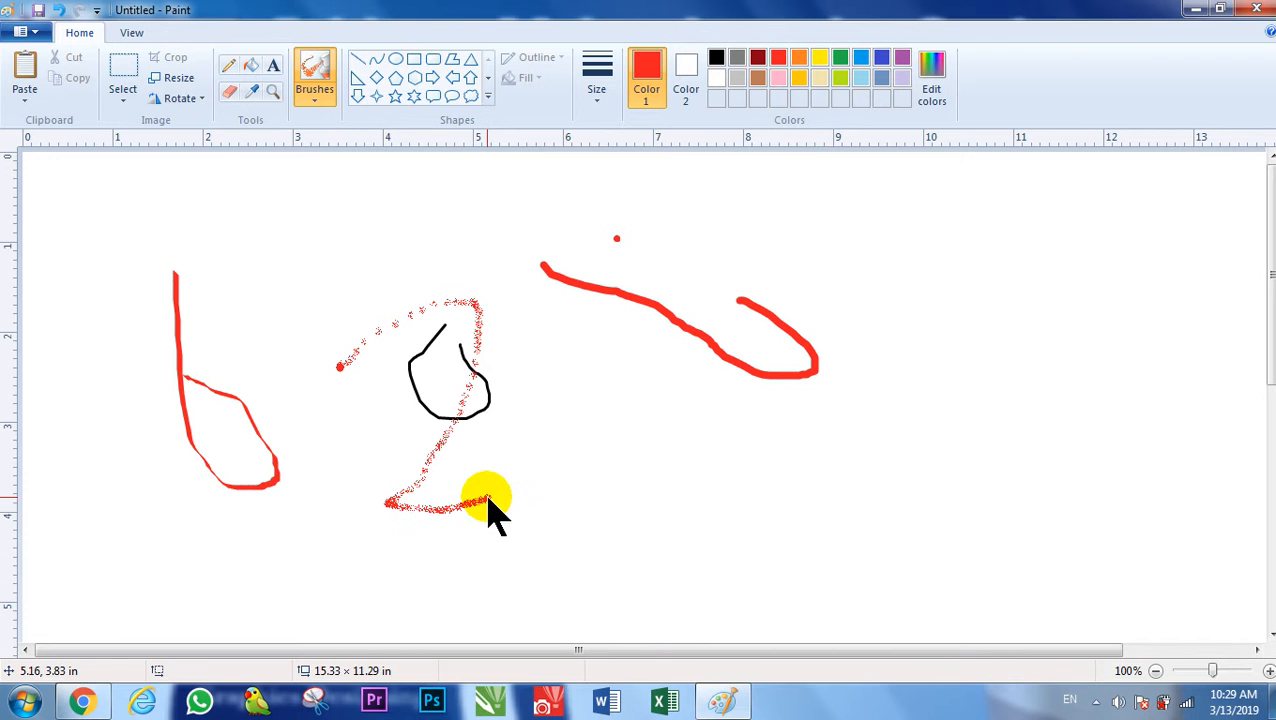
click(299, 102)
click(705, 361)
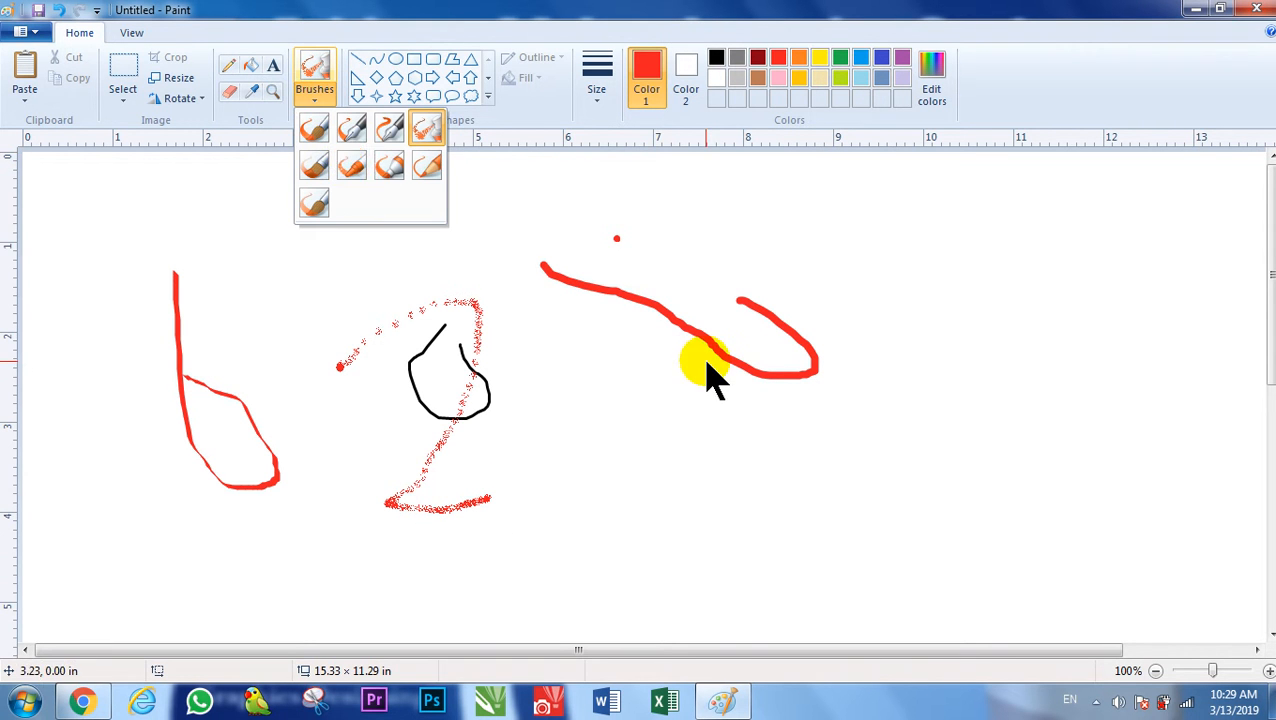
mouse_move(690, 445)
mouse_down()
mouse_move(778, 541)
mouse_move(600, 379)
mouse_up()
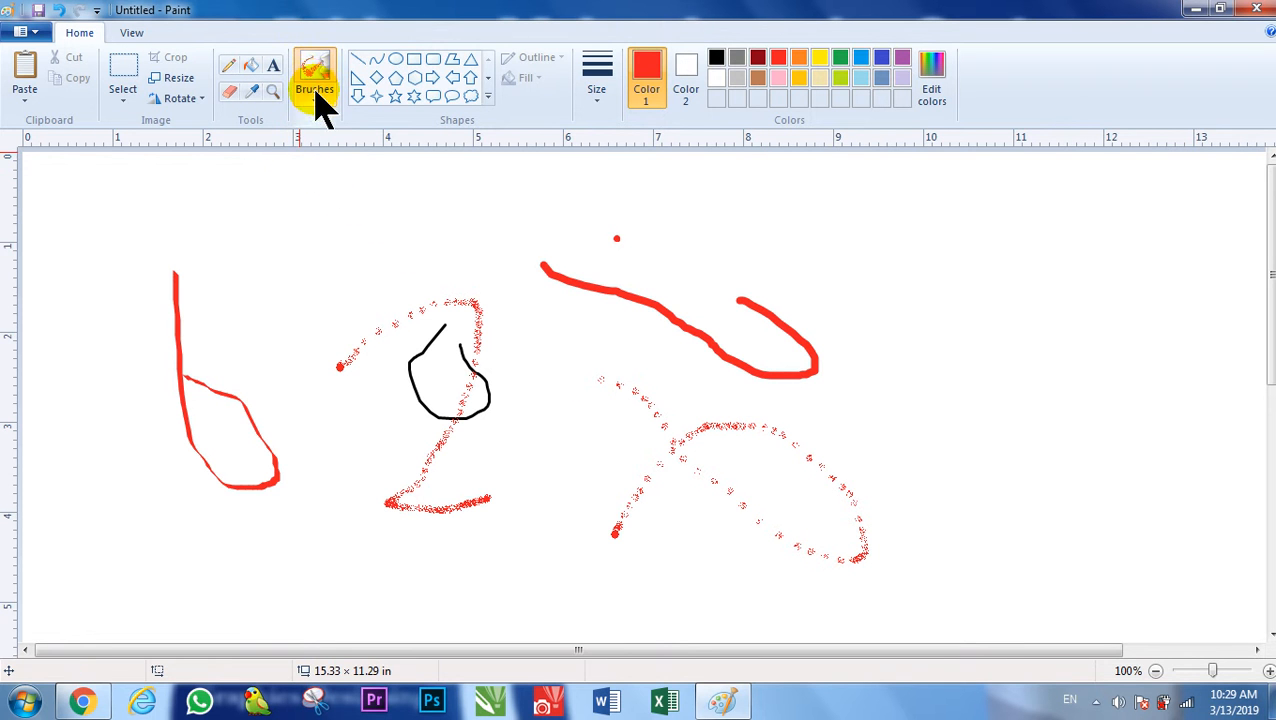
Set the Airbrush to the thickest size and spray a small red loop in the canvas's upper right area
click(578, 81)
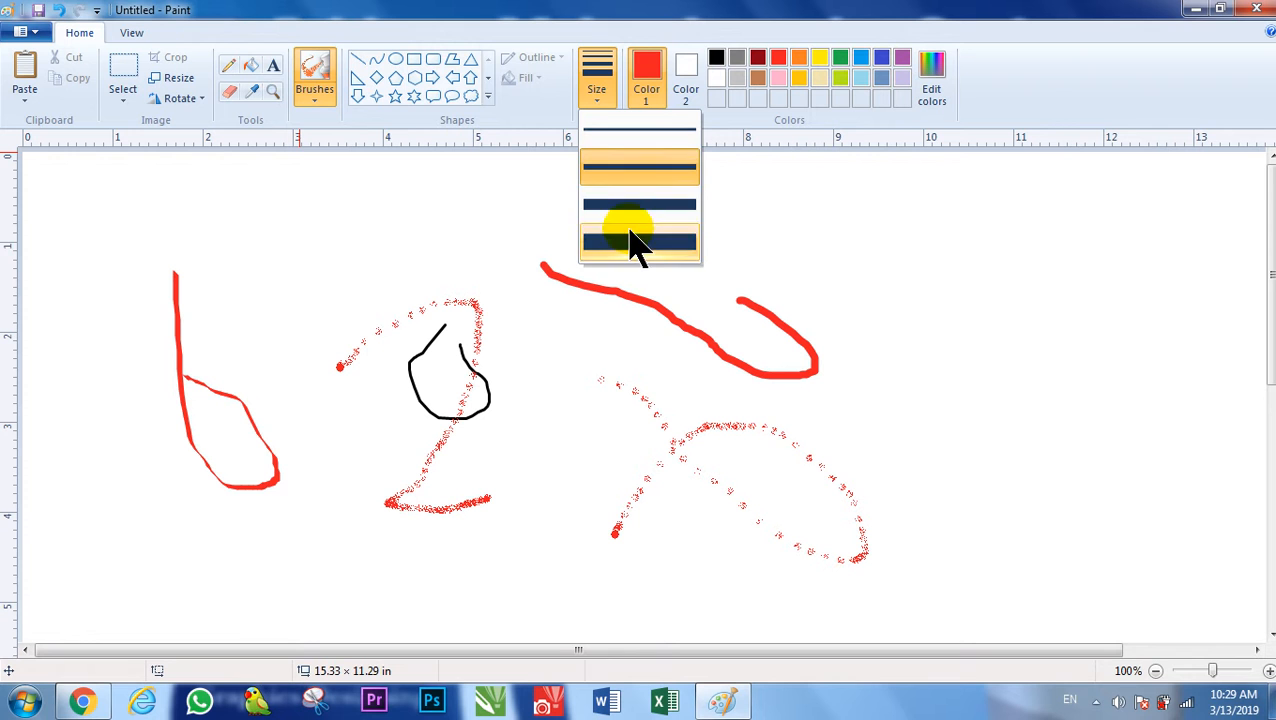
click(629, 228)
click(895, 222)
mouse_move(938, 280)
mouse_down()
mouse_move(856, 228)
mouse_move(808, 226)
mouse_move(831, 210)
mouse_move(878, 215)
mouse_up()
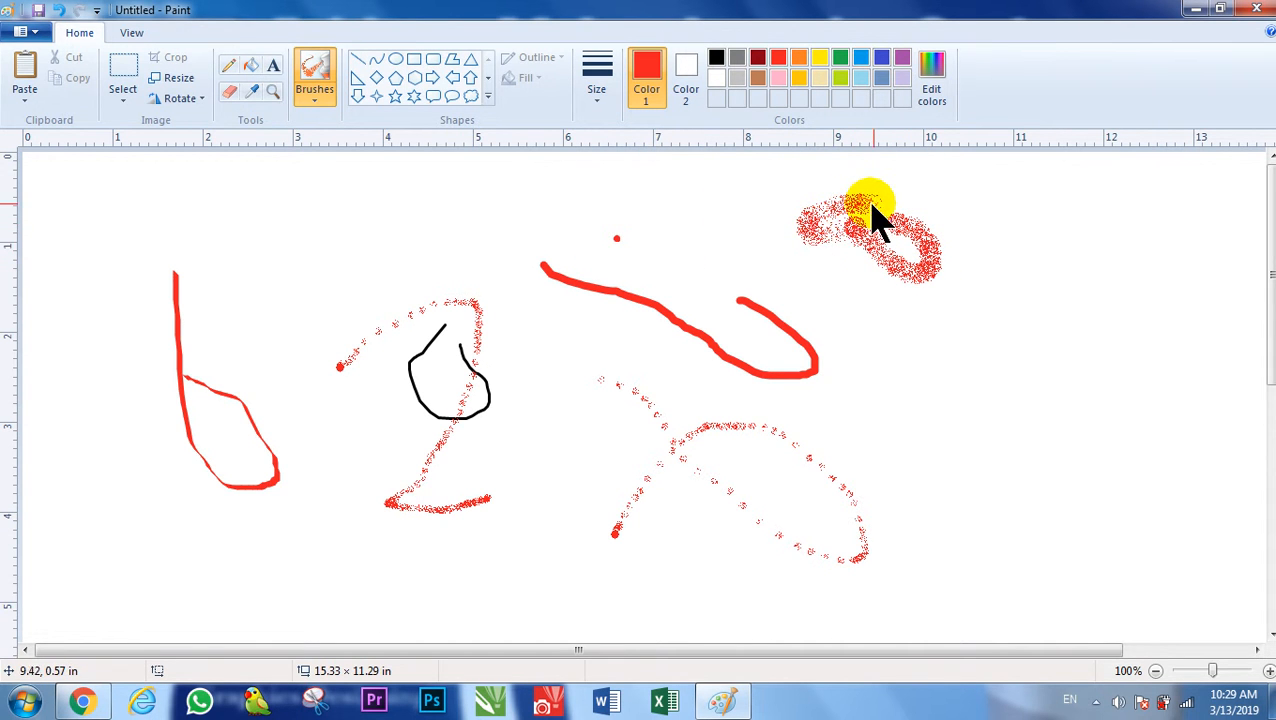
click(326, 100)
click(340, 25)
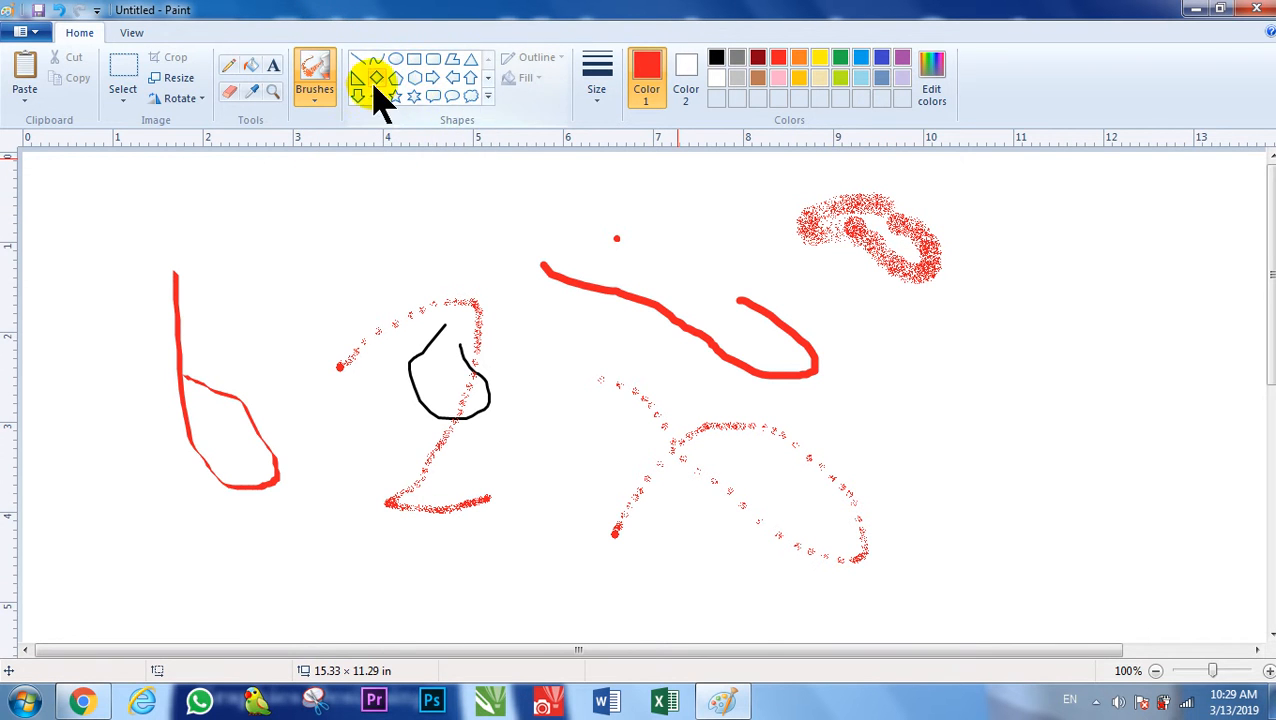
Draw a red left-pointing arrow about 2.3 × 0.9 in above the black loop and move it slightly upward
click(455, 79)
drag(289, 233, 491, 308)
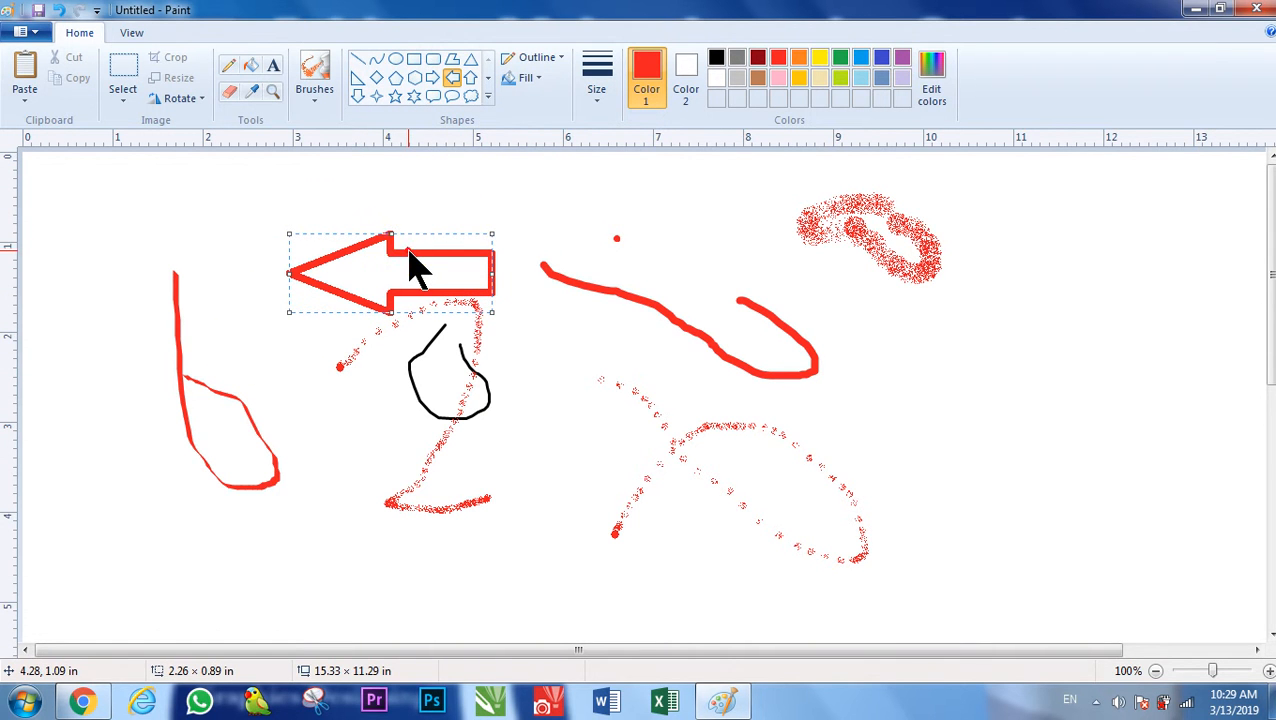
drag(415, 265, 414, 213)
Set Color 2 to rose and give the small left-pointing arrow a Watercolor fill, keeping its solid red outline
click(556, 57)
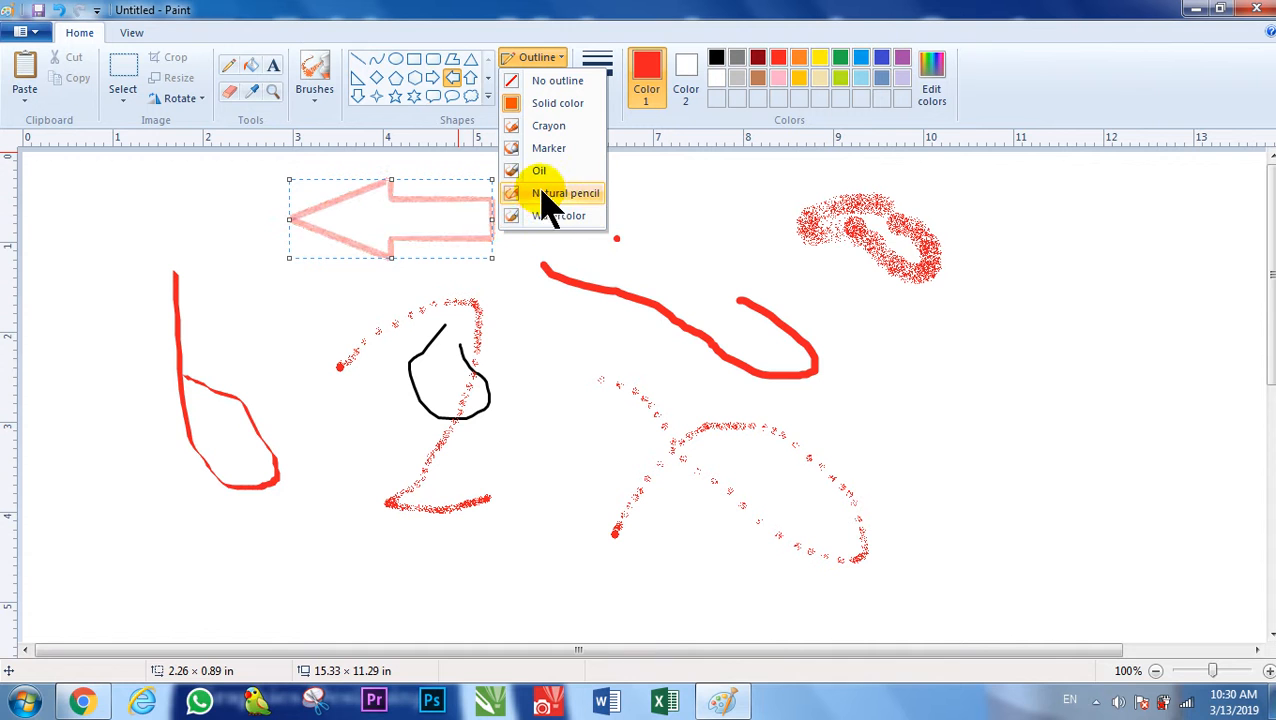
click(535, 57)
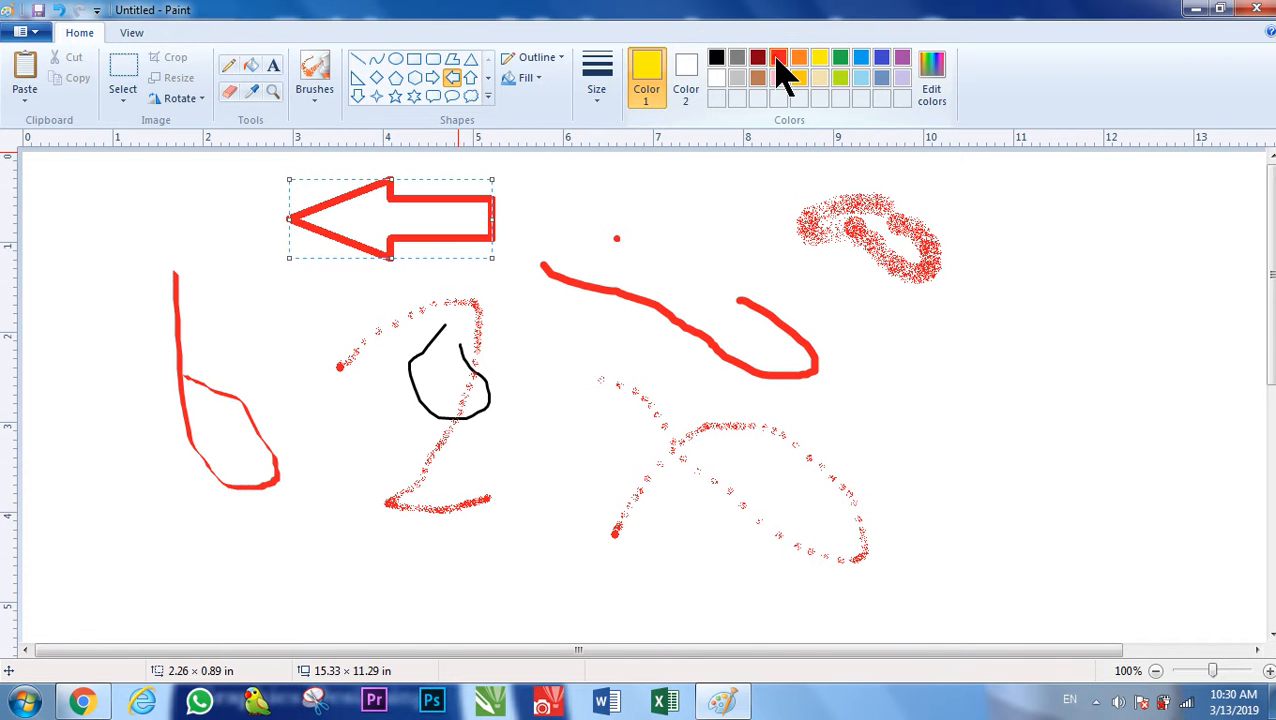
click(685, 78)
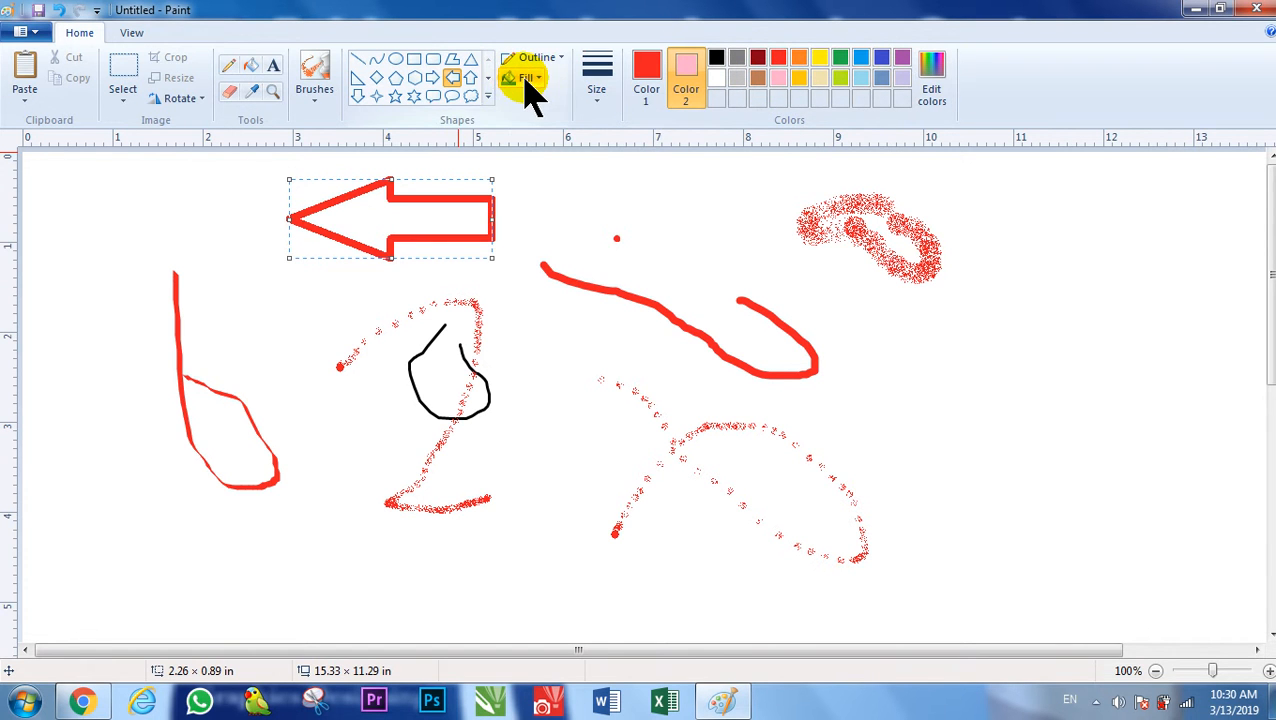
click(525, 80)
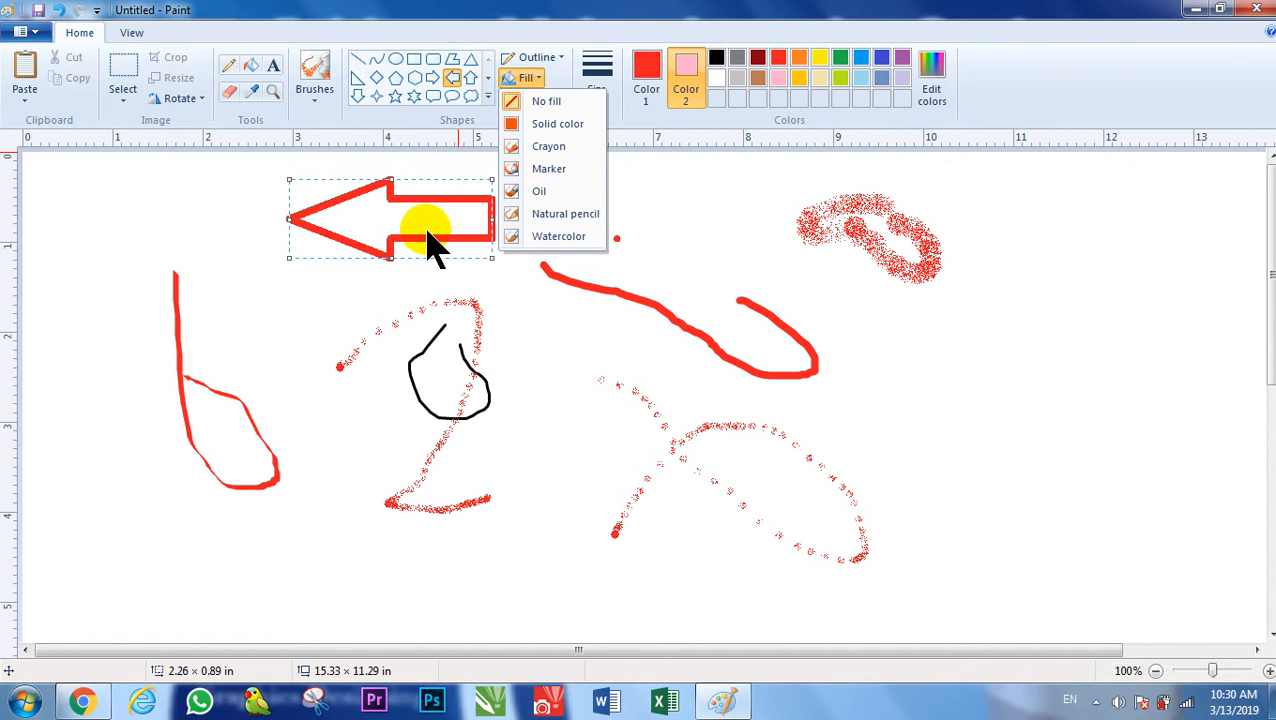
click(556, 238)
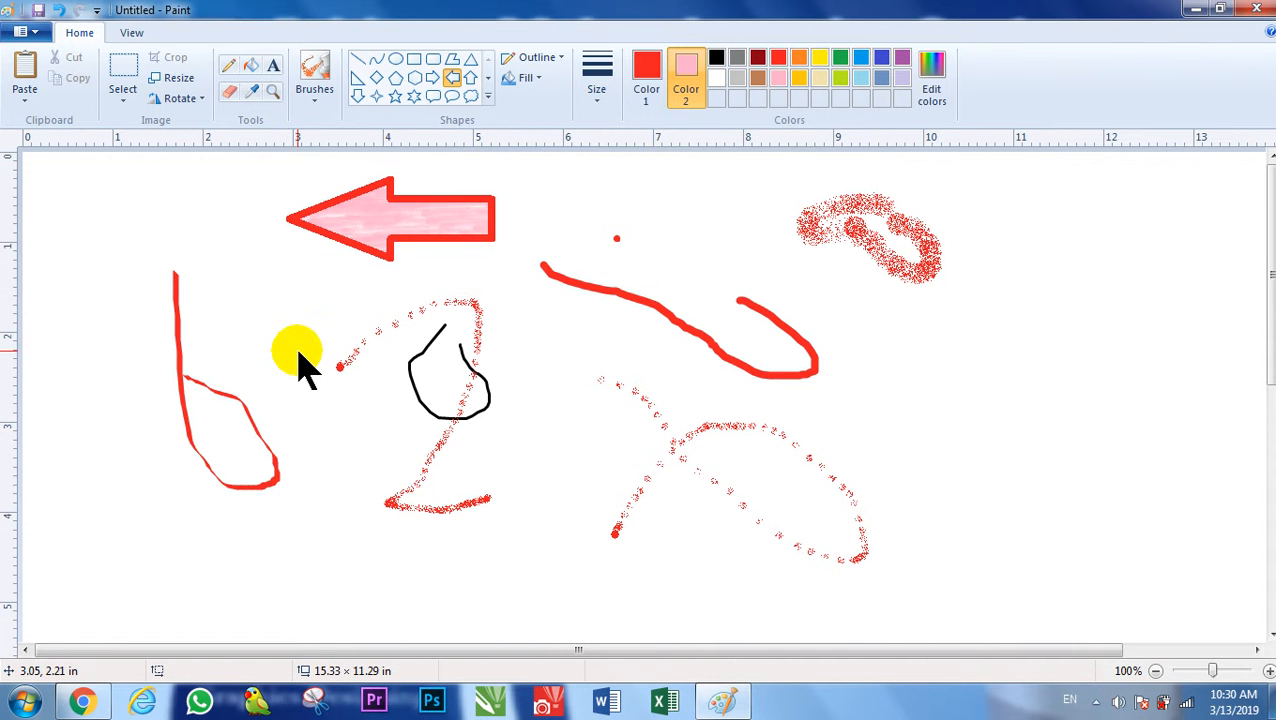
Draw a left-pointing arrow about 7.5 × 3.1 in across the lower canvas and set its fill to No fill
drag(297, 351, 976, 626)
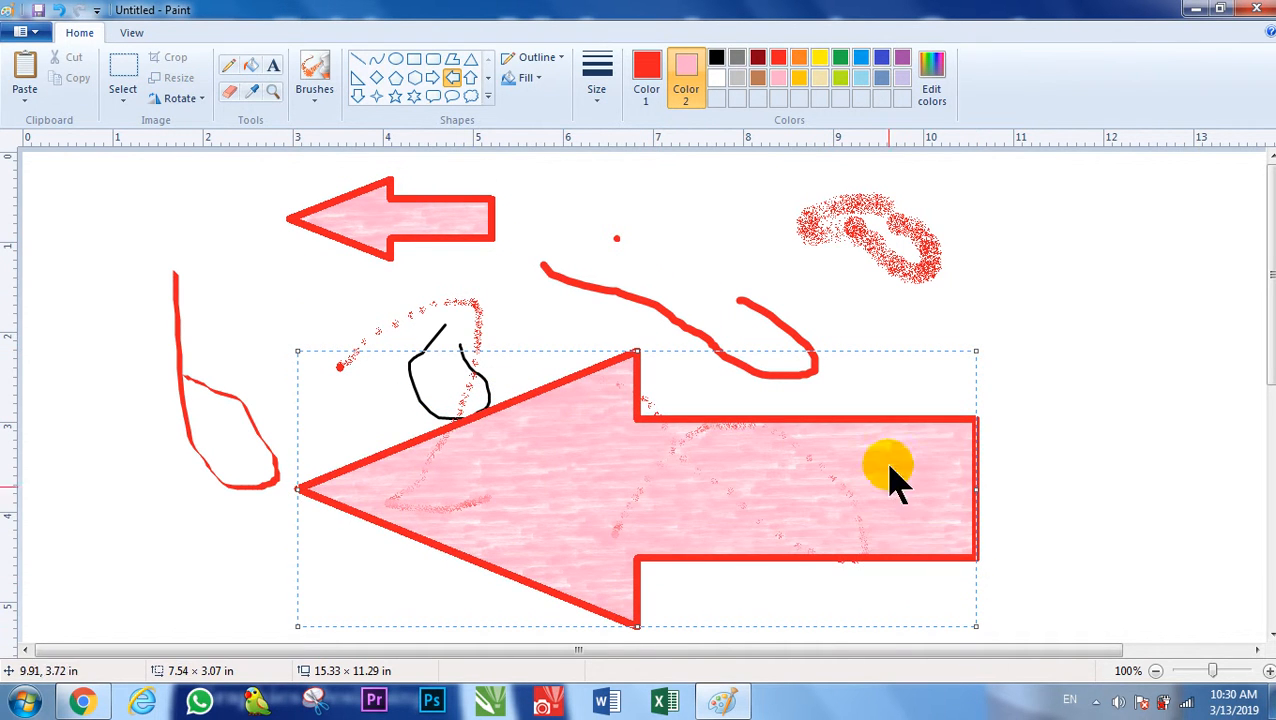
click(524, 78)
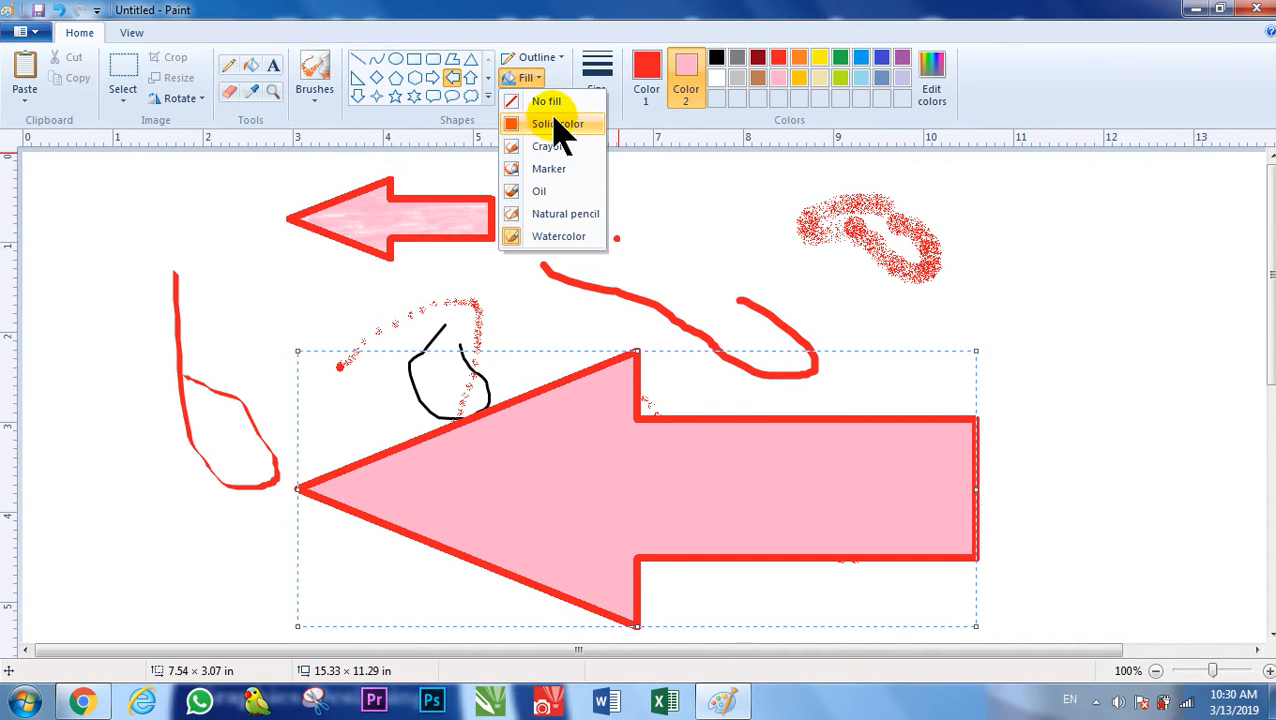
click(848, 70)
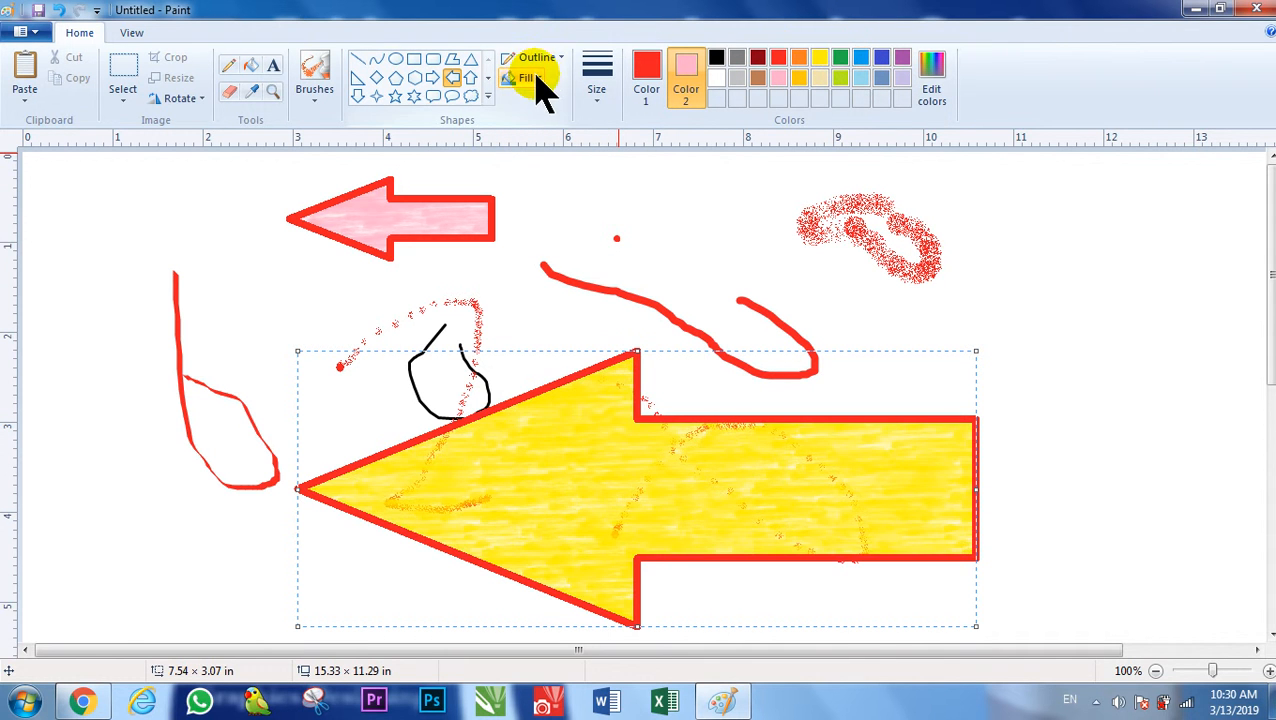
click(534, 78)
click(546, 101)
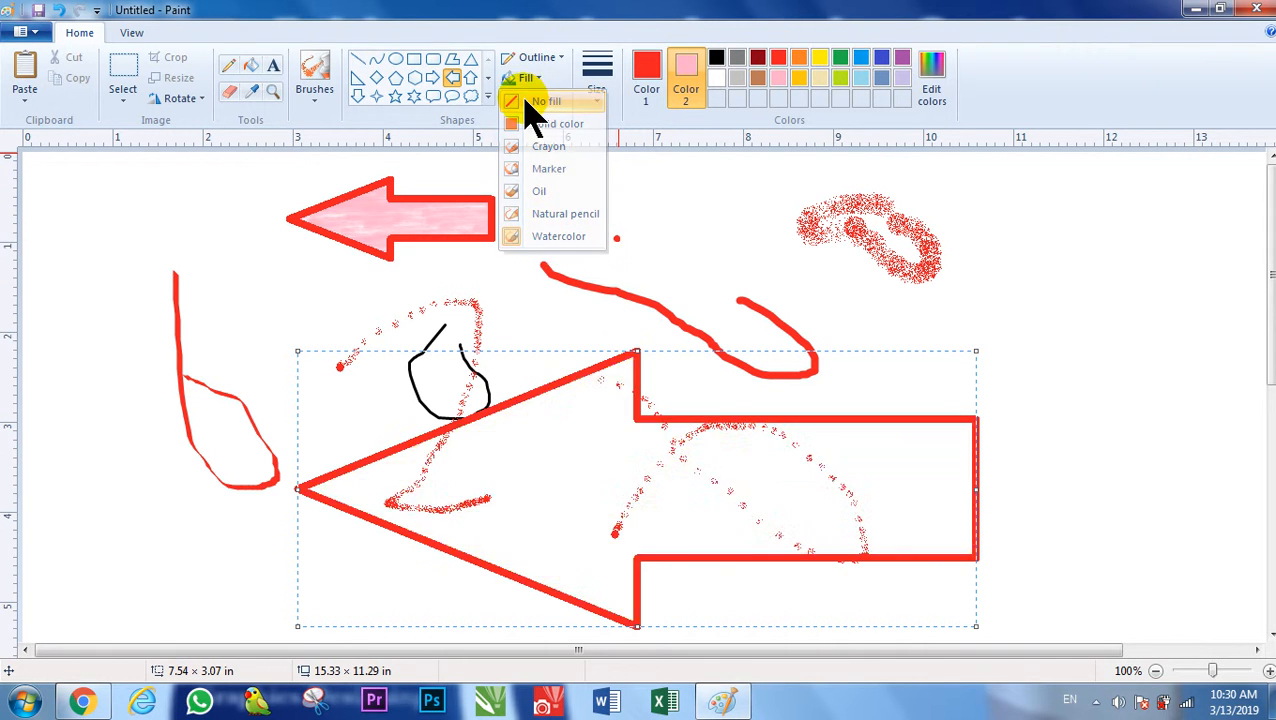
Flood the inside of the large arrow with red using Fill with color, and make Color 1 the active color
click(1002, 438)
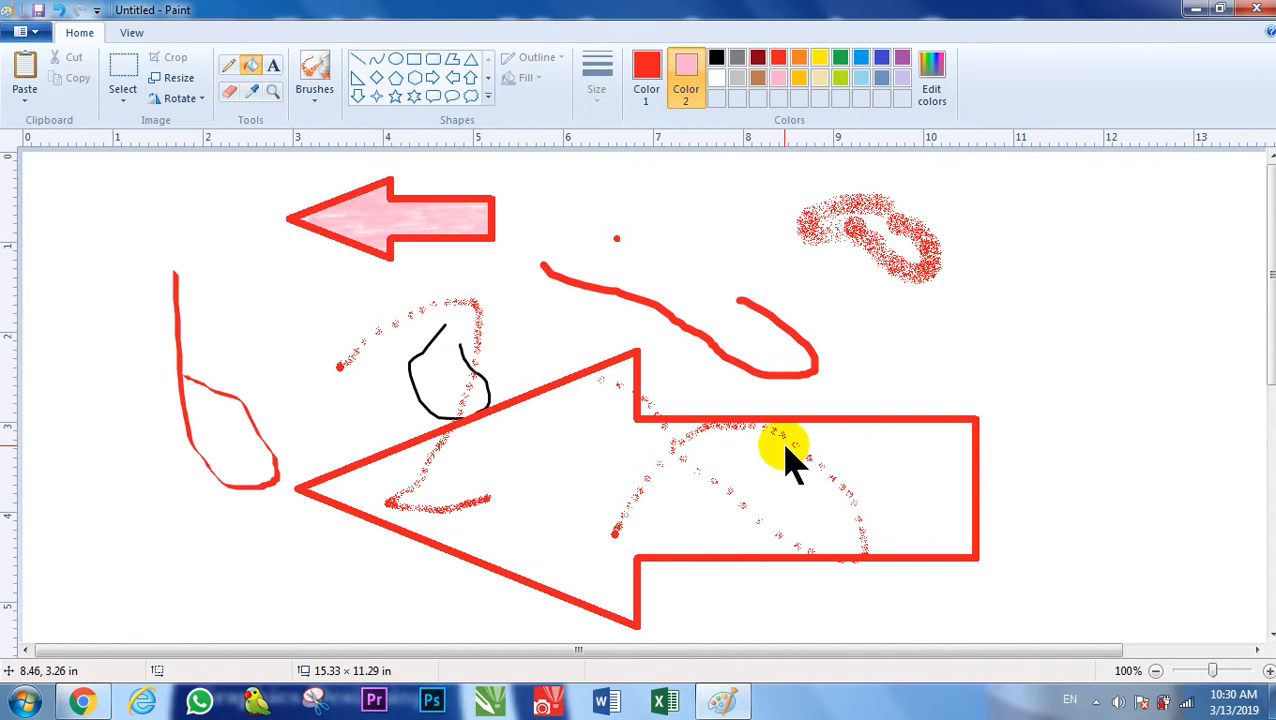
click(567, 507)
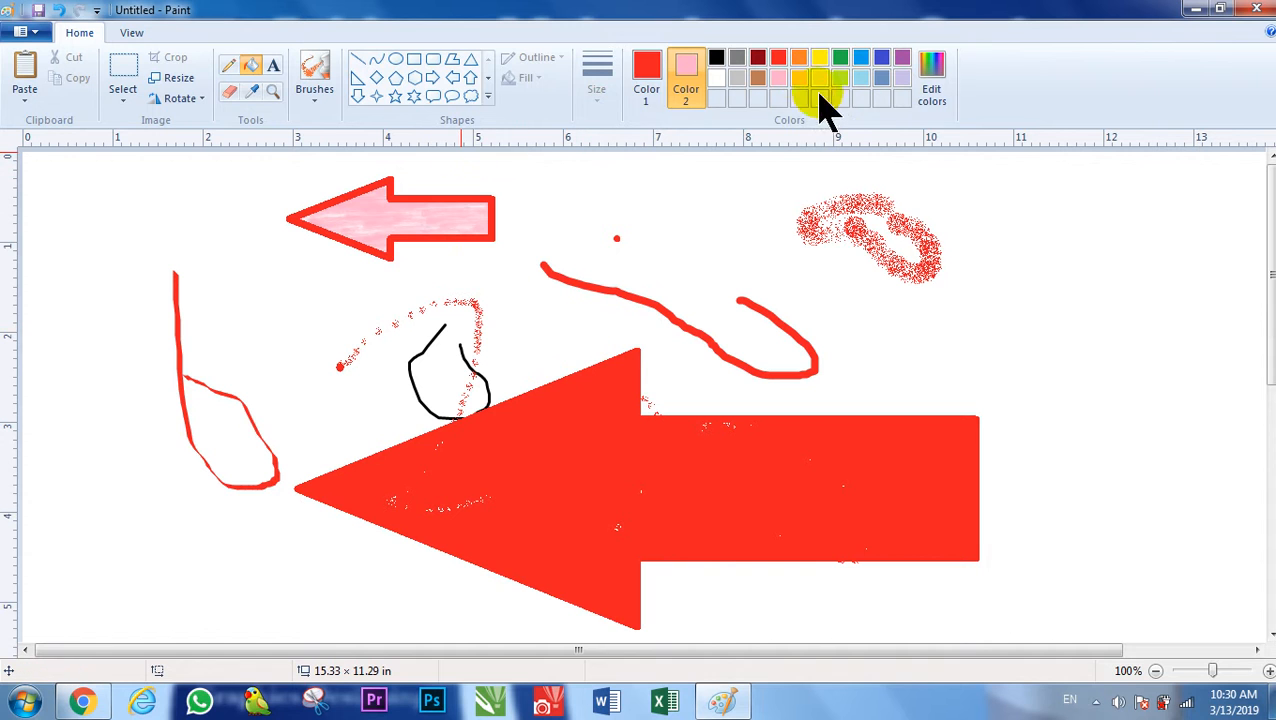
click(646, 80)
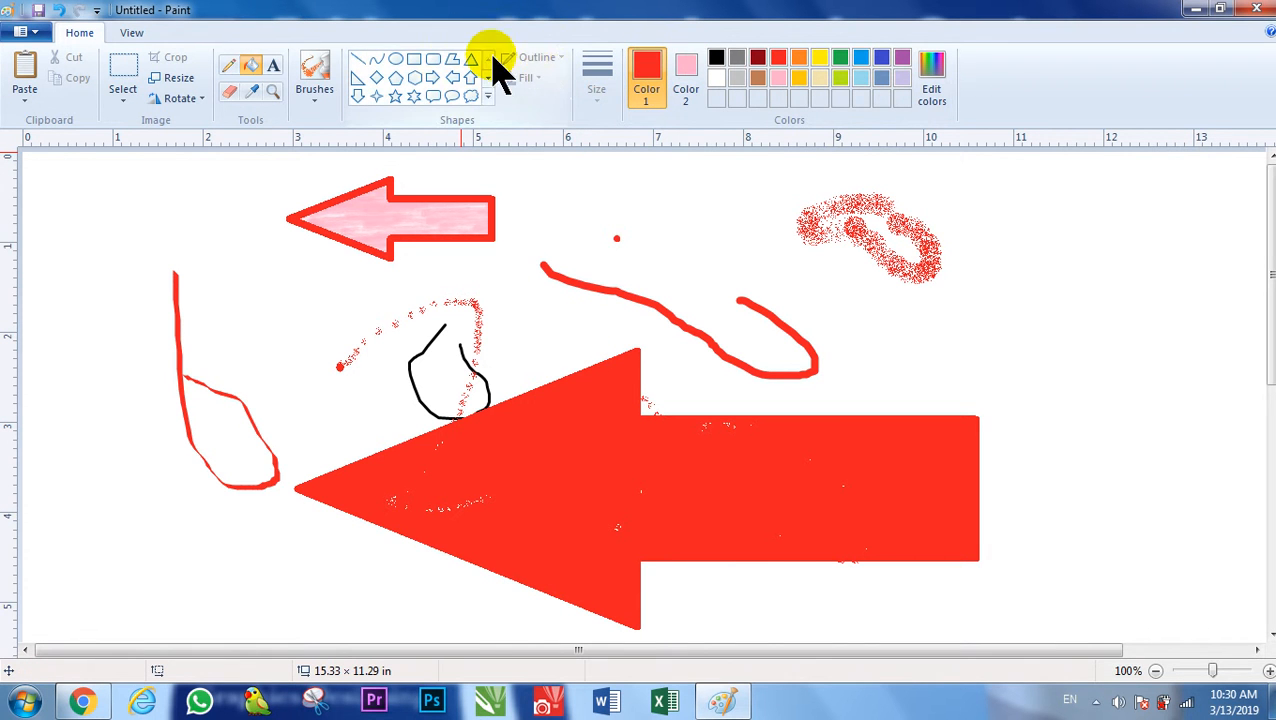
Draw a red rounded rectangle about 1.1 × 0.9 in beside the small arrow's tip, using the thickest line size
click(433, 59)
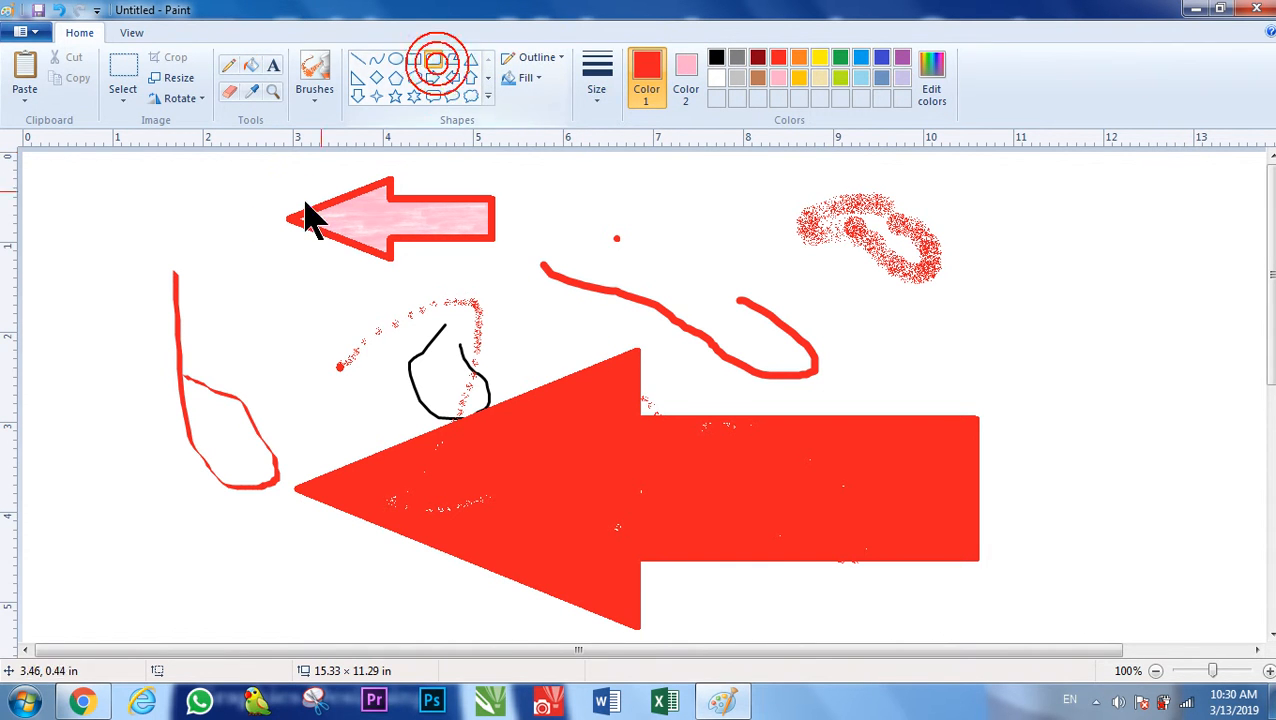
mouse_move(290, 208)
mouse_down()
mouse_move(440, 412)
mouse_move(478, 418)
mouse_move(228, 356)
mouse_move(195, 290)
mouse_up()
click(604, 92)
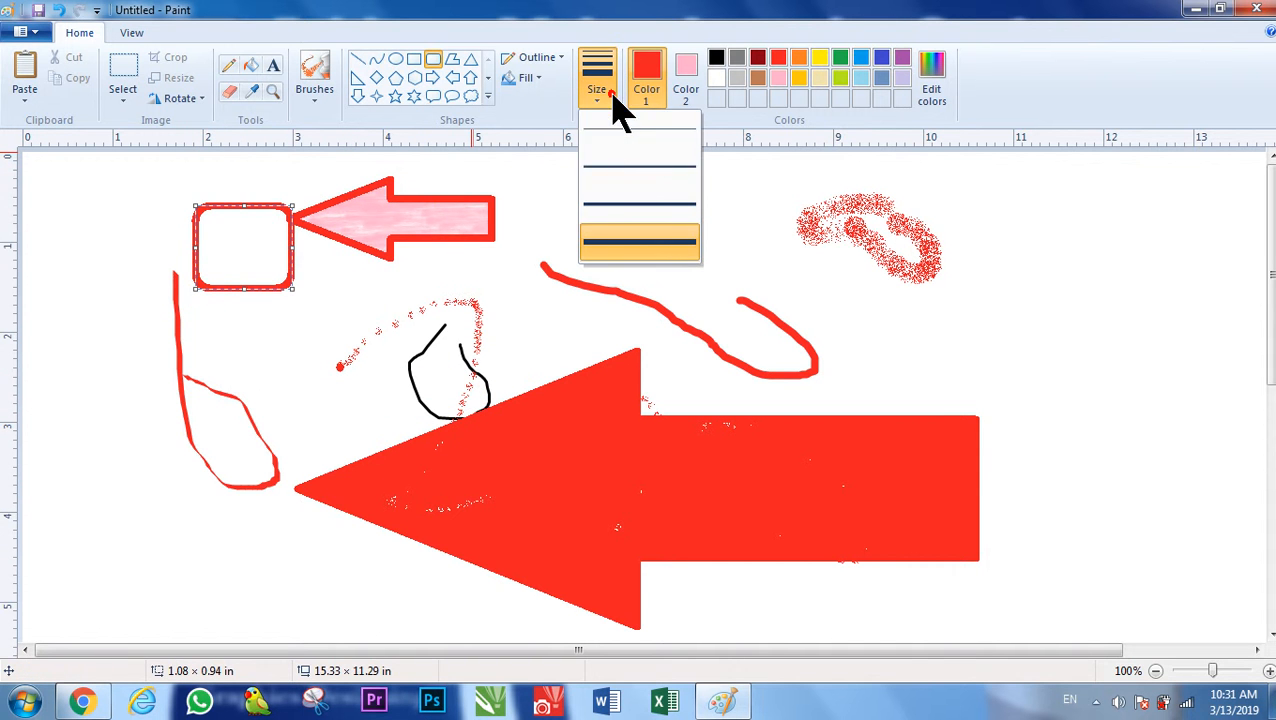
click(638, 242)
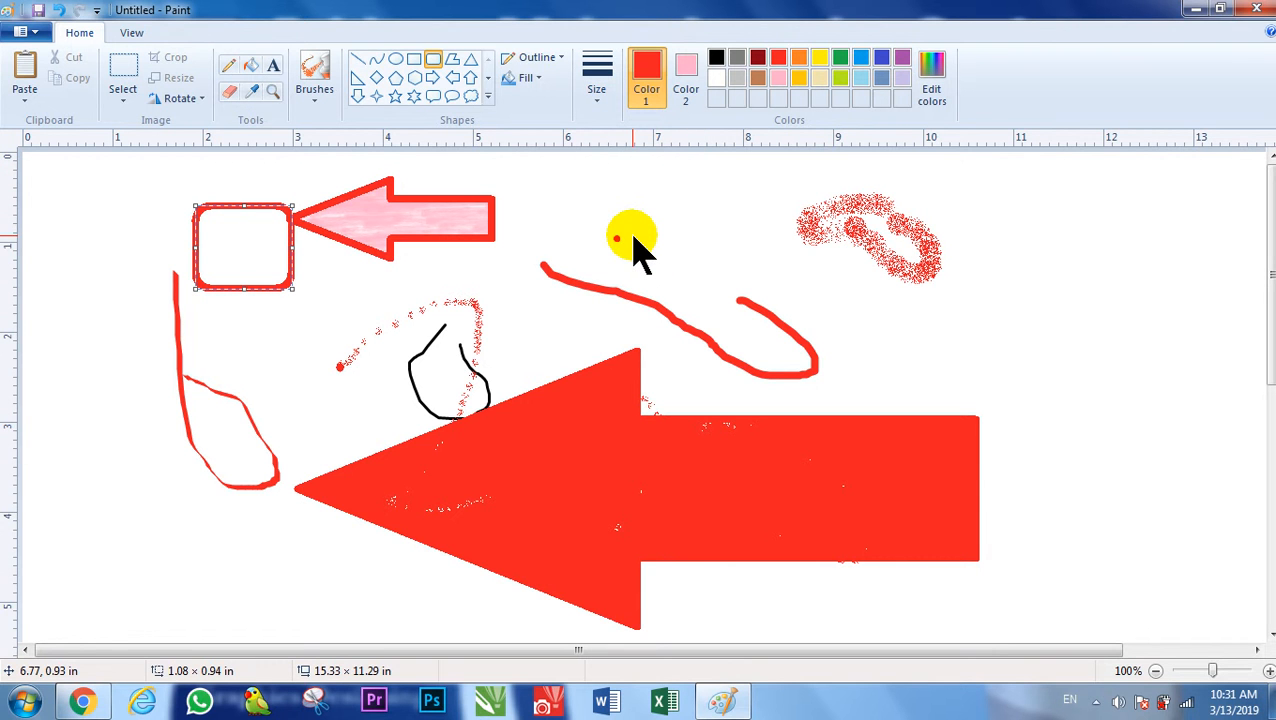
drag(635, 177, 638, 165)
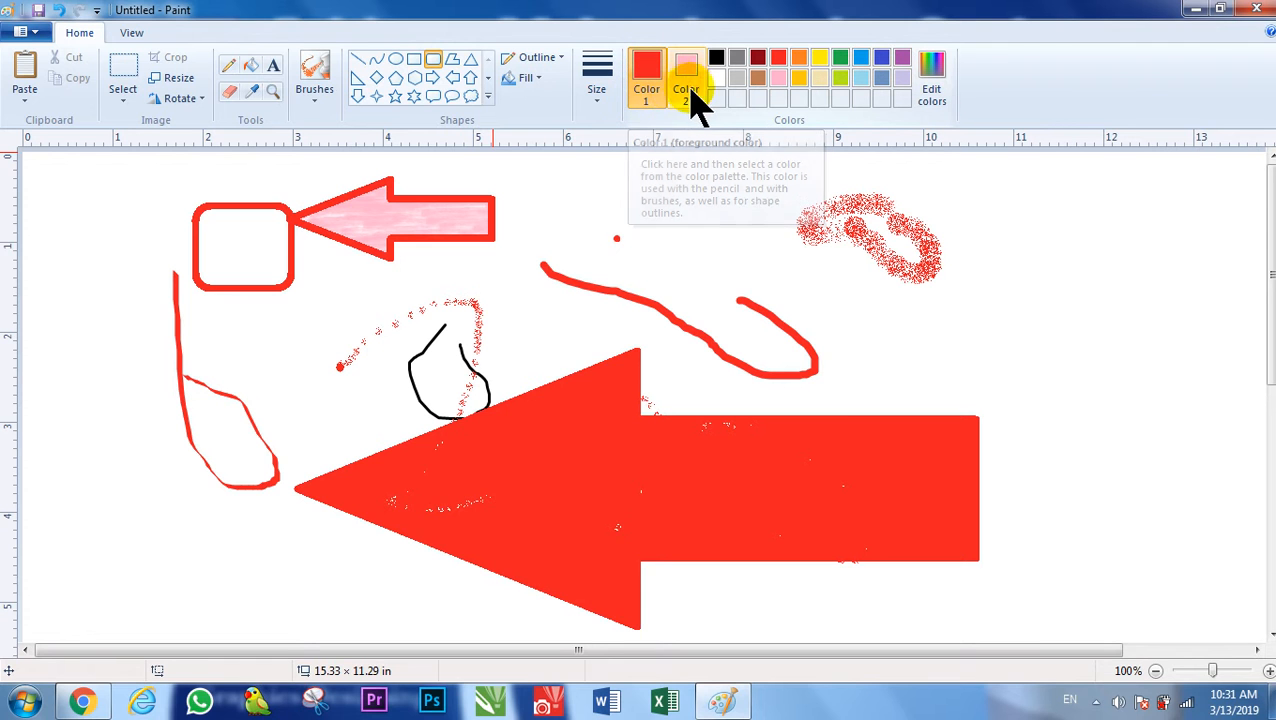
Scribble over the black loop and large arrow with the Eraser in green, and erase parts of the arrow and red wavy line in white
click(415, 76)
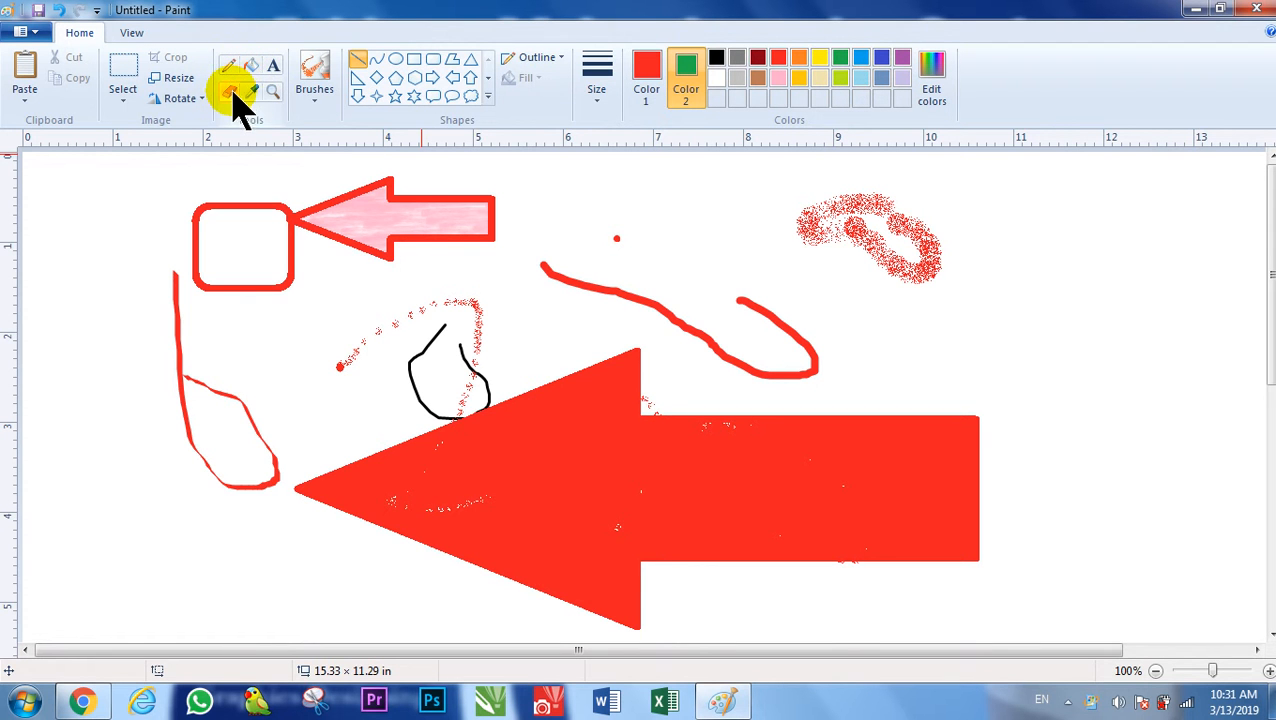
mouse_move(402, 273)
mouse_down()
mouse_move(477, 555)
mouse_move(531, 425)
mouse_move(599, 404)
mouse_move(627, 193)
mouse_move(492, 264)
mouse_up()
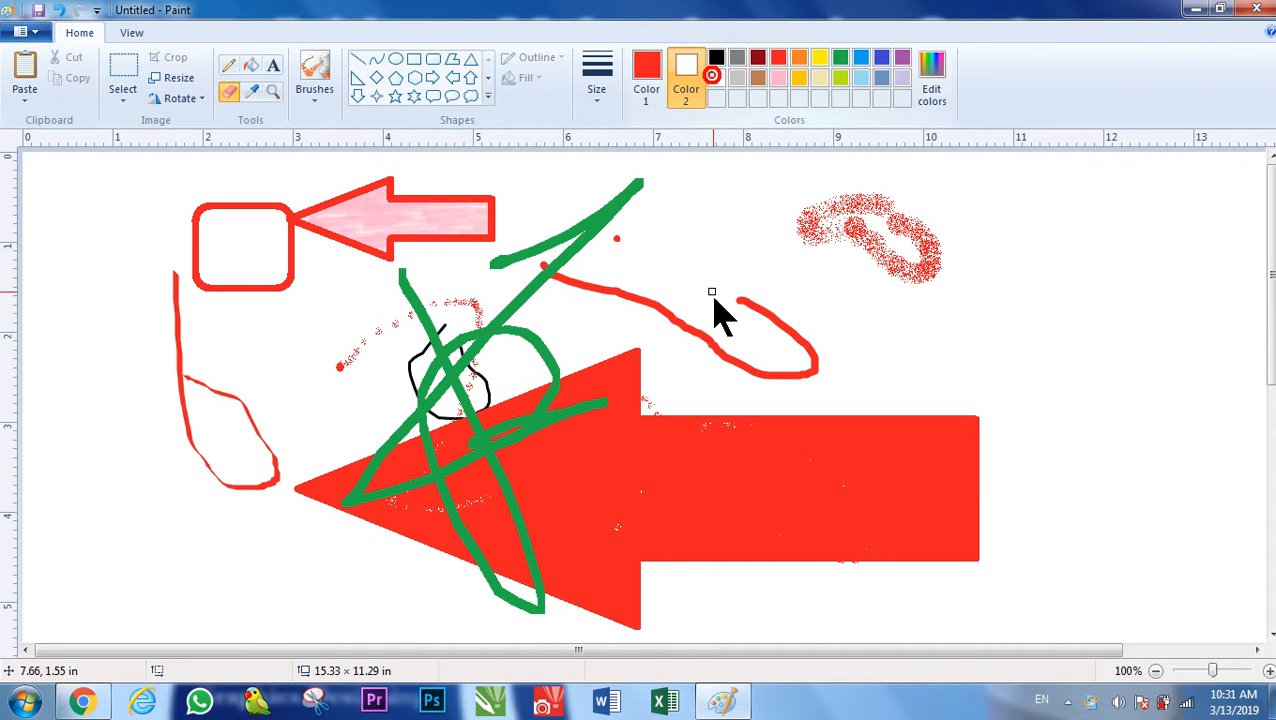
click(702, 330)
drag(648, 420, 509, 470)
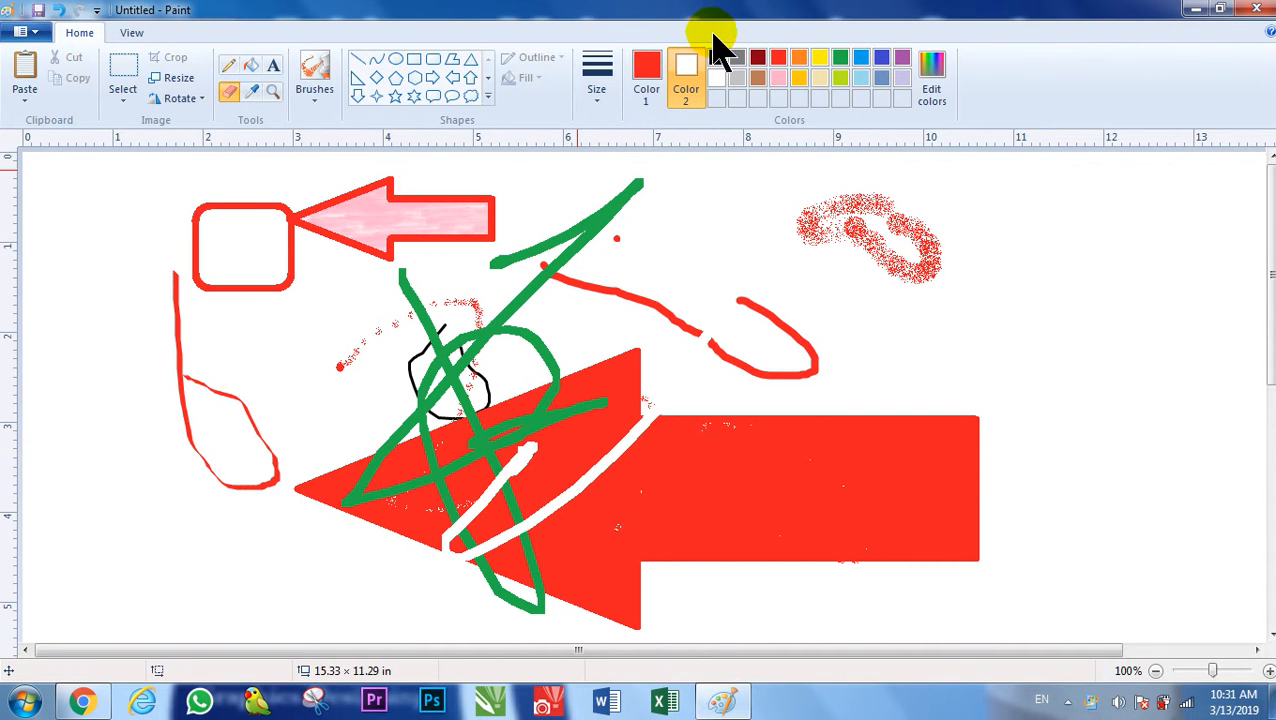
click(726, 164)
mouse_move(648, 287)
mouse_down()
mouse_move(558, 339)
mouse_move(525, 411)
mouse_up()
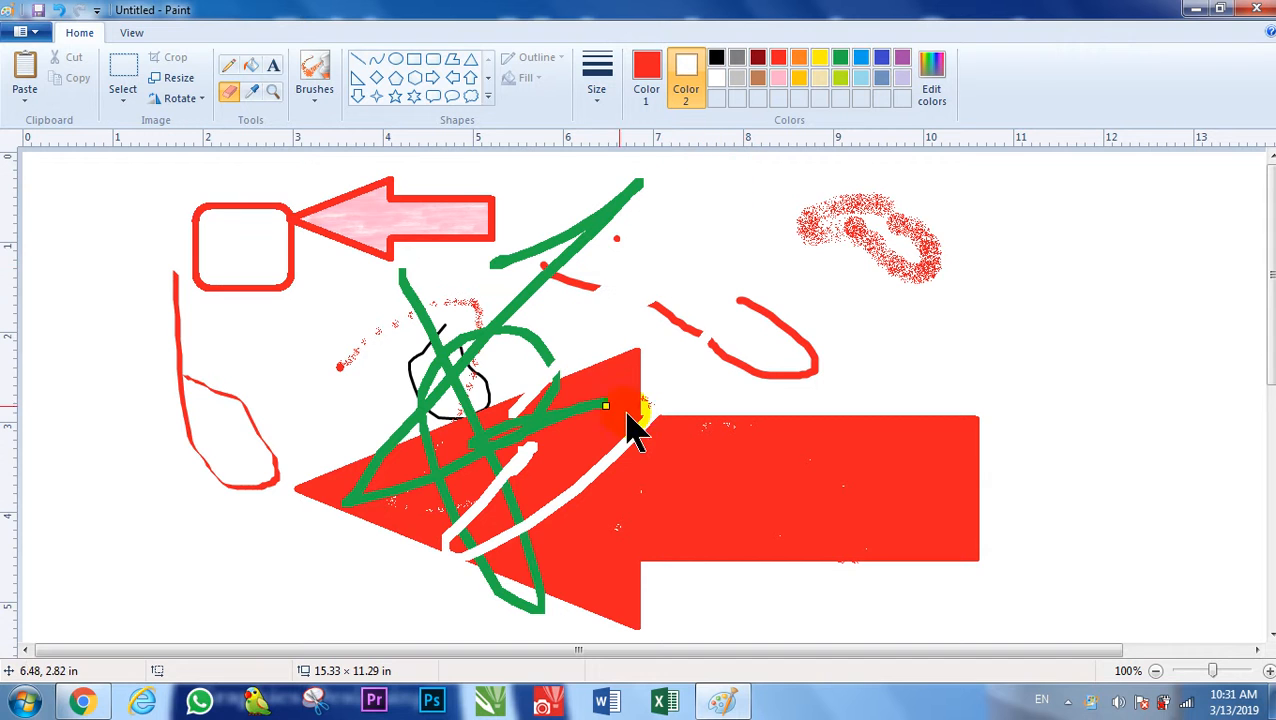
Set Color 2 to black and draw black Eraser strokes across the green scribble and the large arrow's head
right_click(716, 57)
mouse_move(636, 330)
mouse_down()
mouse_move(555, 490)
mouse_move(578, 399)
mouse_move(512, 355)
mouse_up()
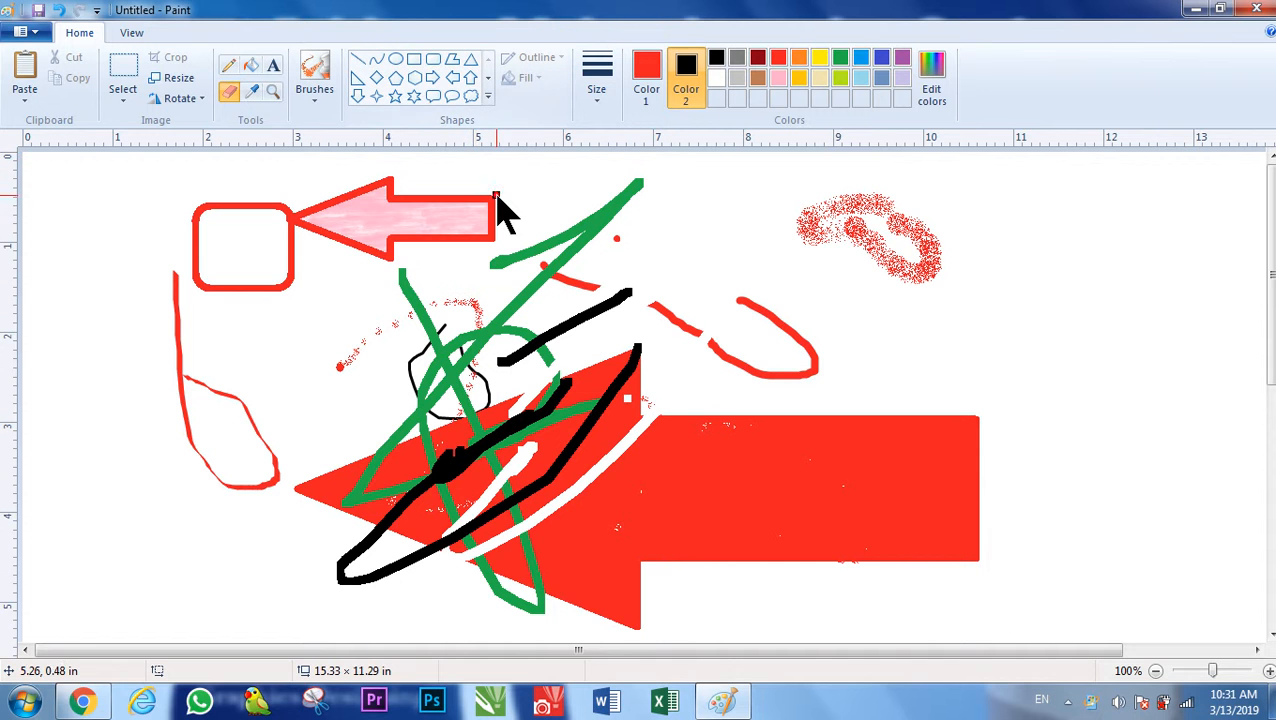
drag(498, 198, 686, 420)
Draw a red-outlined pentagon about 1.8 × 2.9 in above the large arrow's shaft and fill it with solid black
click(397, 78)
drag(648, 196, 812, 458)
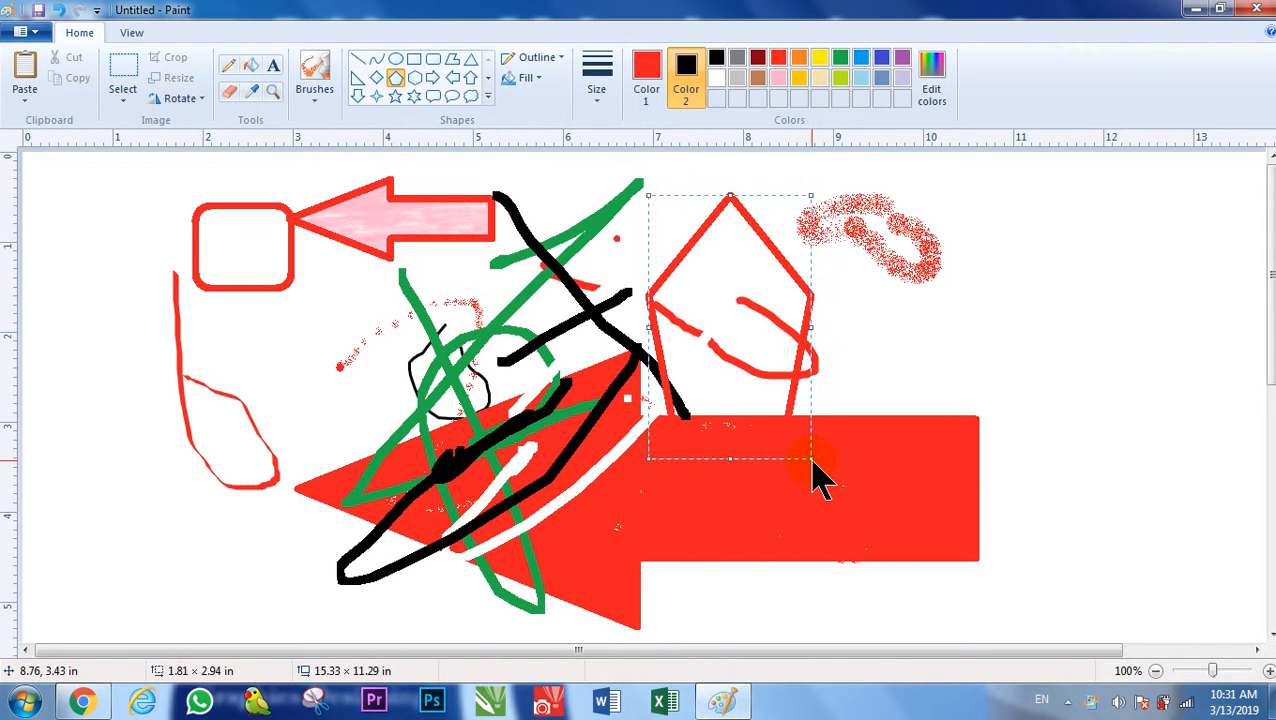
click(524, 80)
click(550, 128)
click(866, 336)
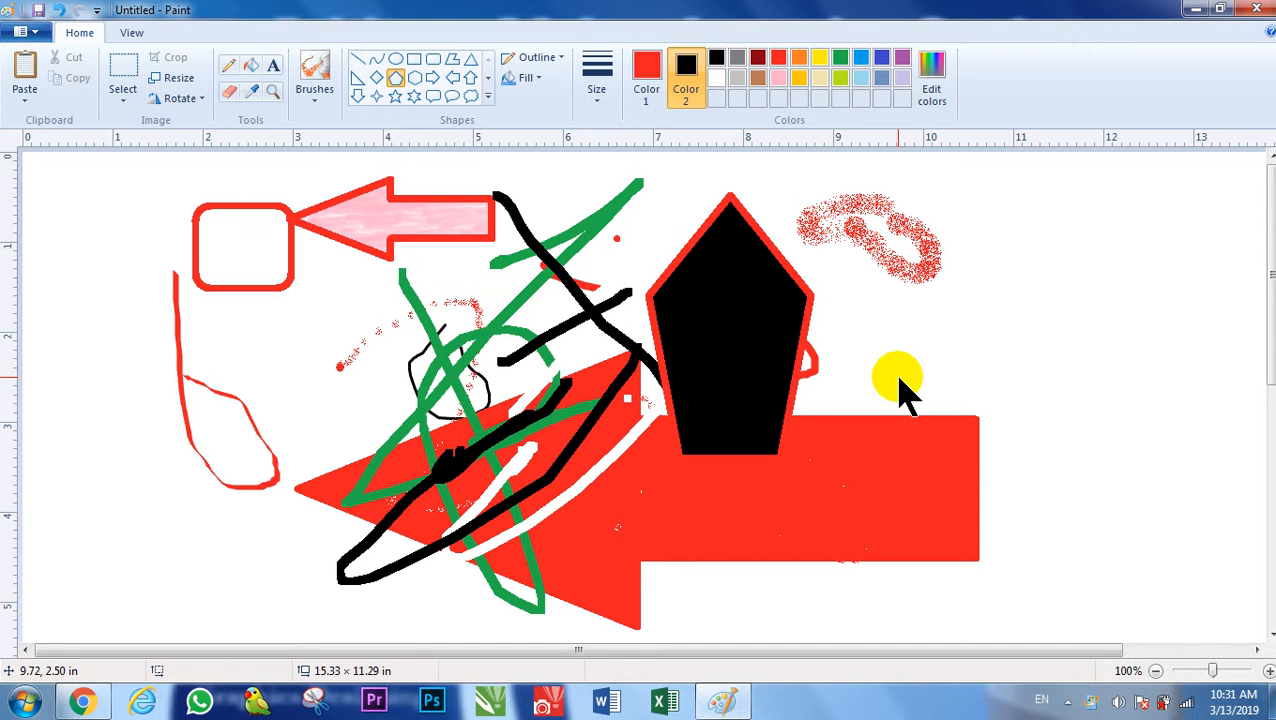
Set Color 2 back to white and make Color 1 the active color
click(717, 78)
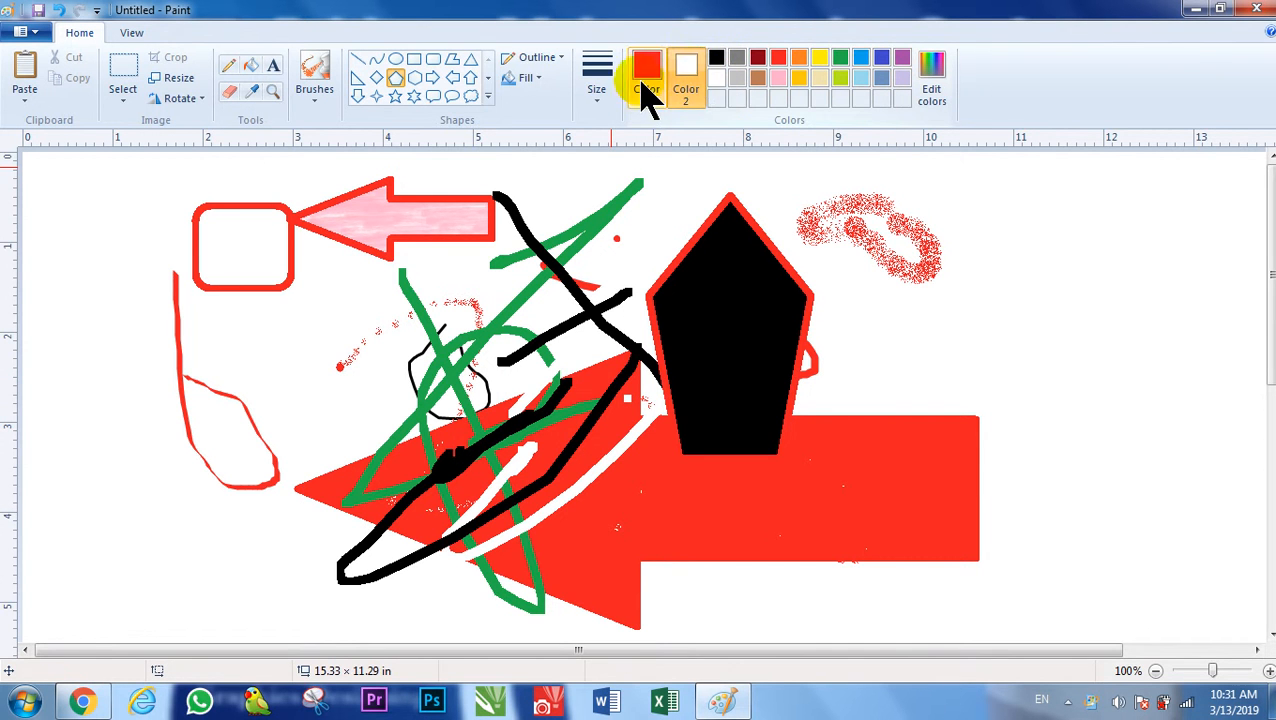
click(647, 85)
click(530, 77)
click(550, 122)
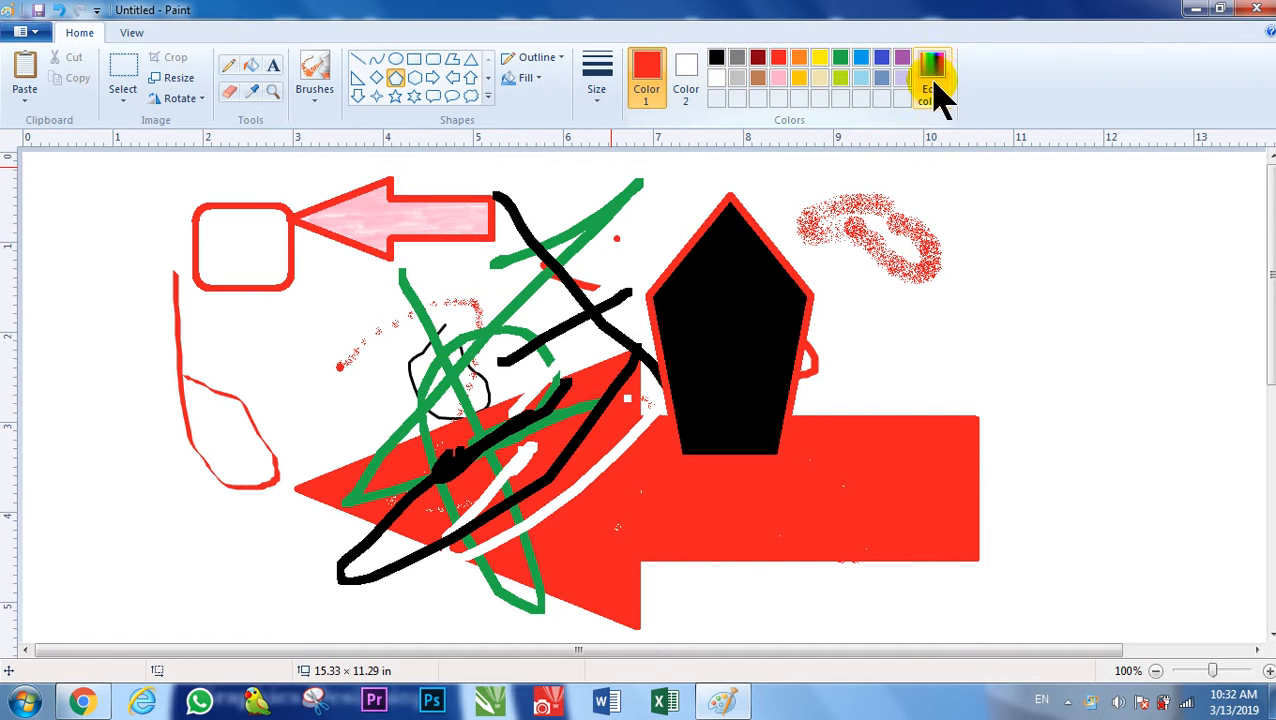
click(690, 70)
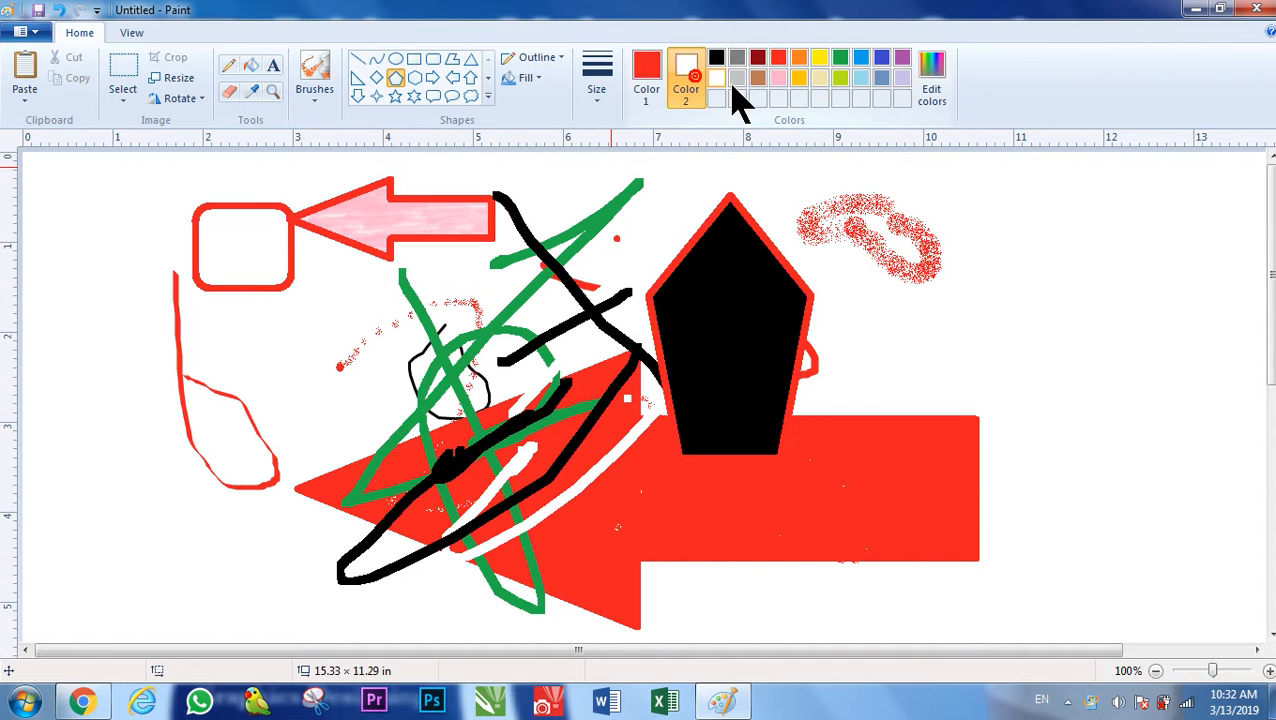
click(662, 75)
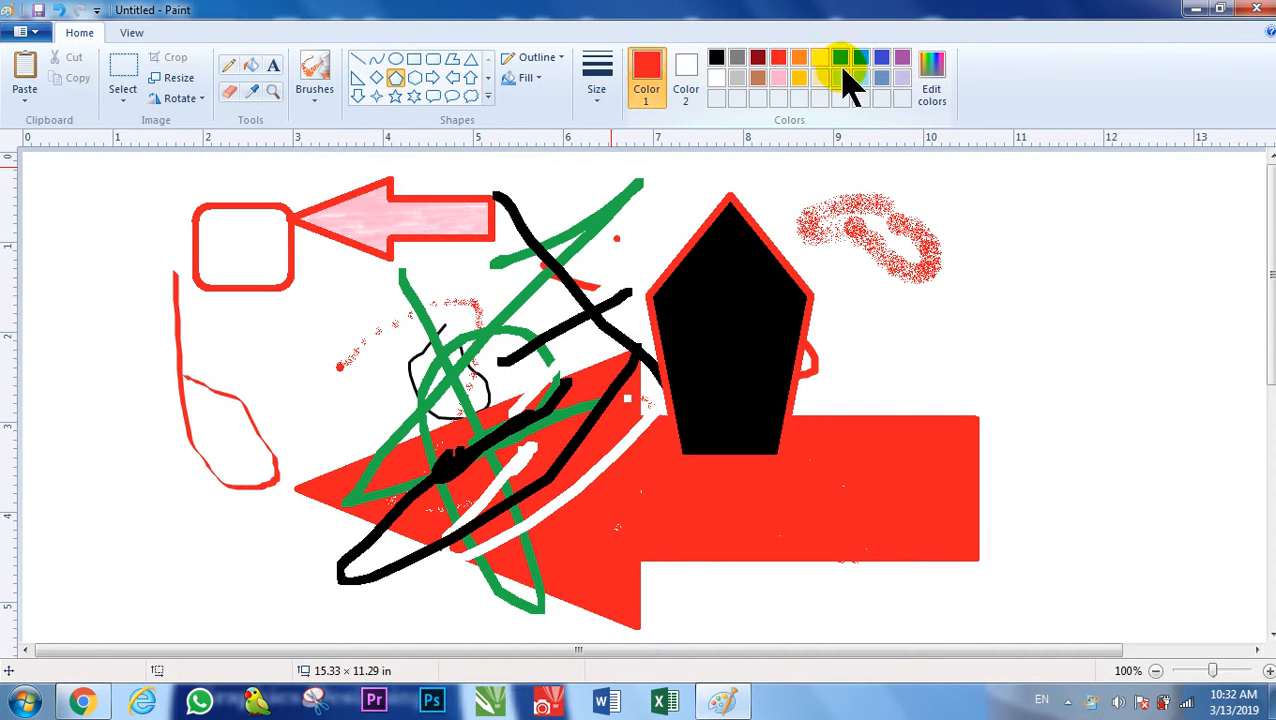
Try several basic colors and a custom light blue with Hue 124, Sat 185, Lum 118 in Edit Colors, and cancel the dialog
click(930, 100)
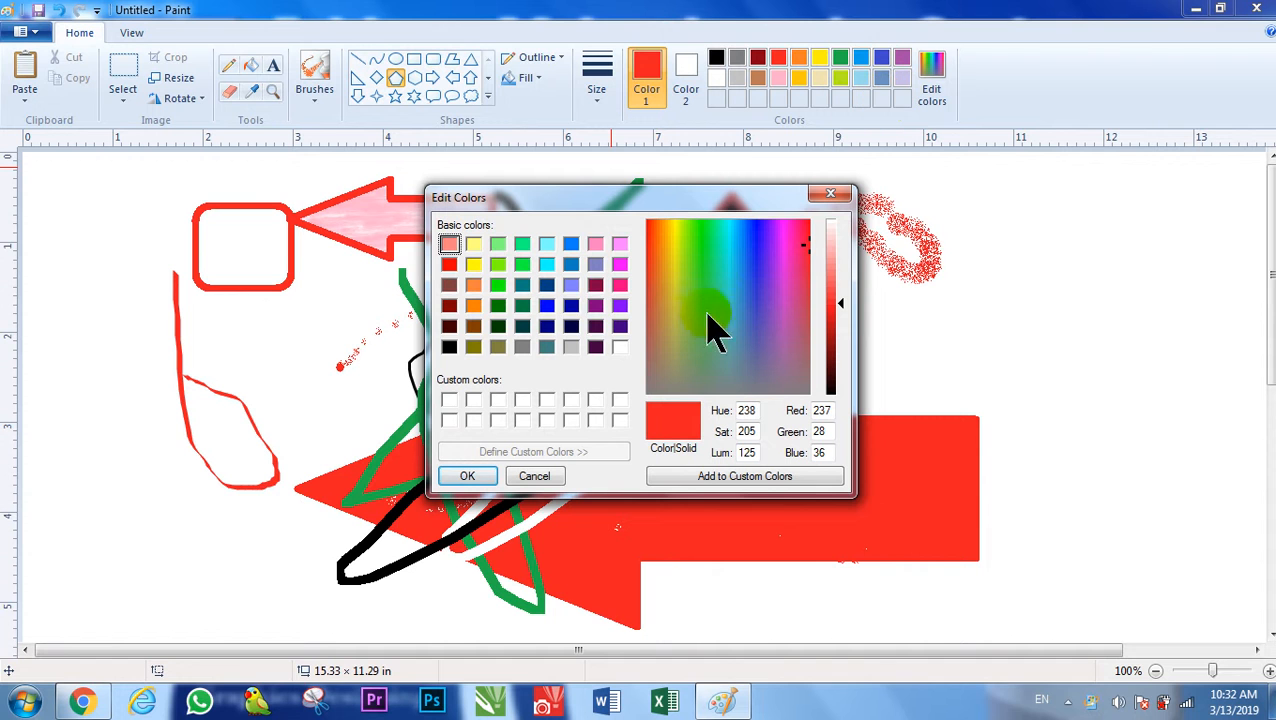
click(546, 264)
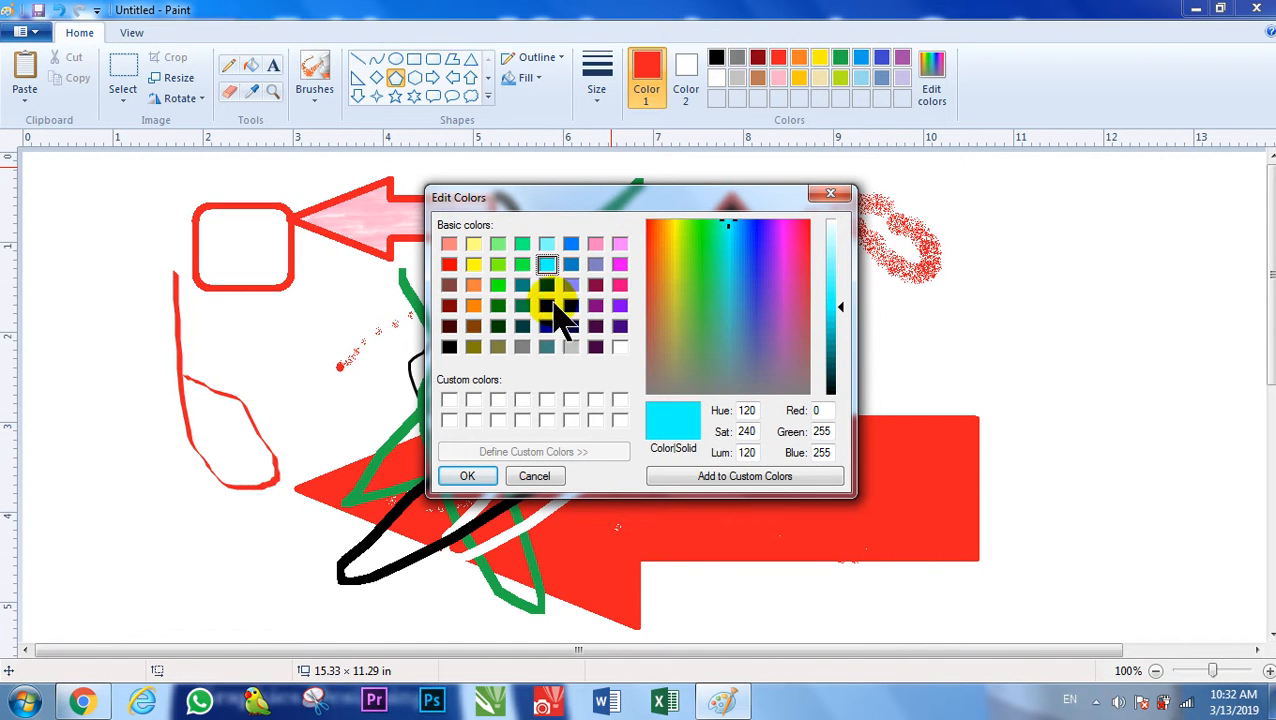
click(521, 305)
click(521, 327)
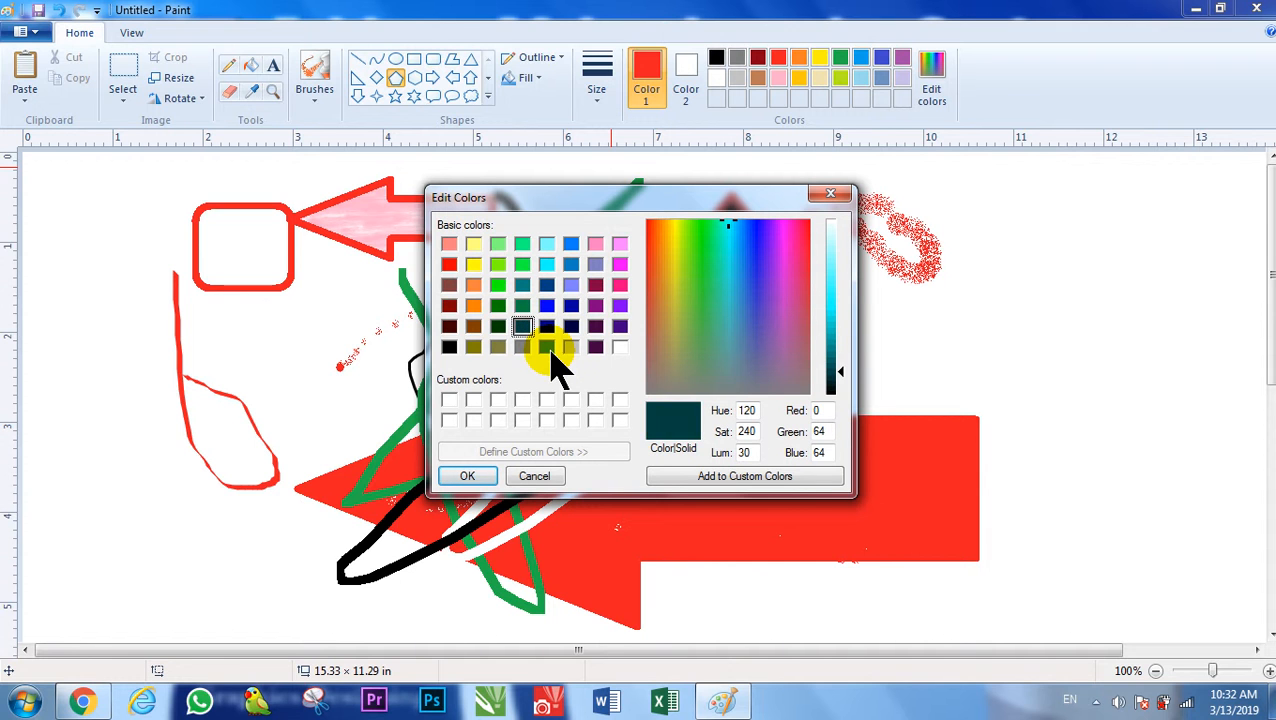
click(547, 347)
click(449, 348)
click(449, 306)
click(522, 286)
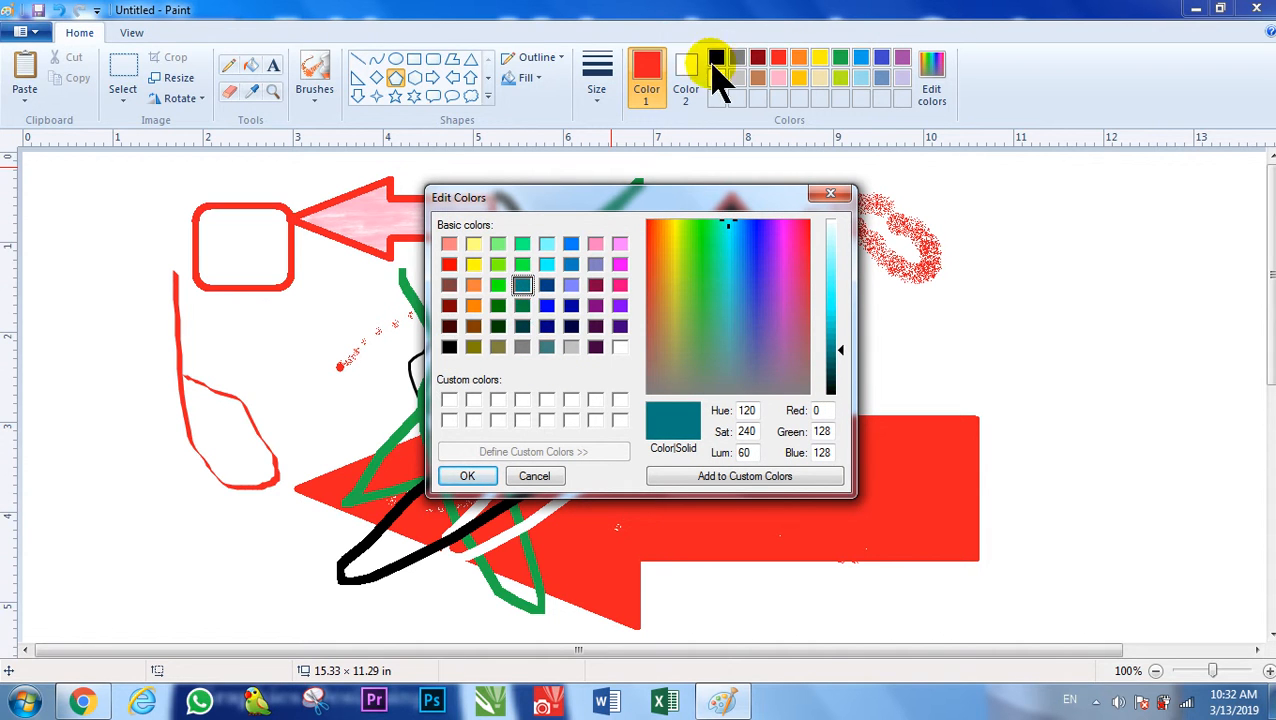
click(731, 261)
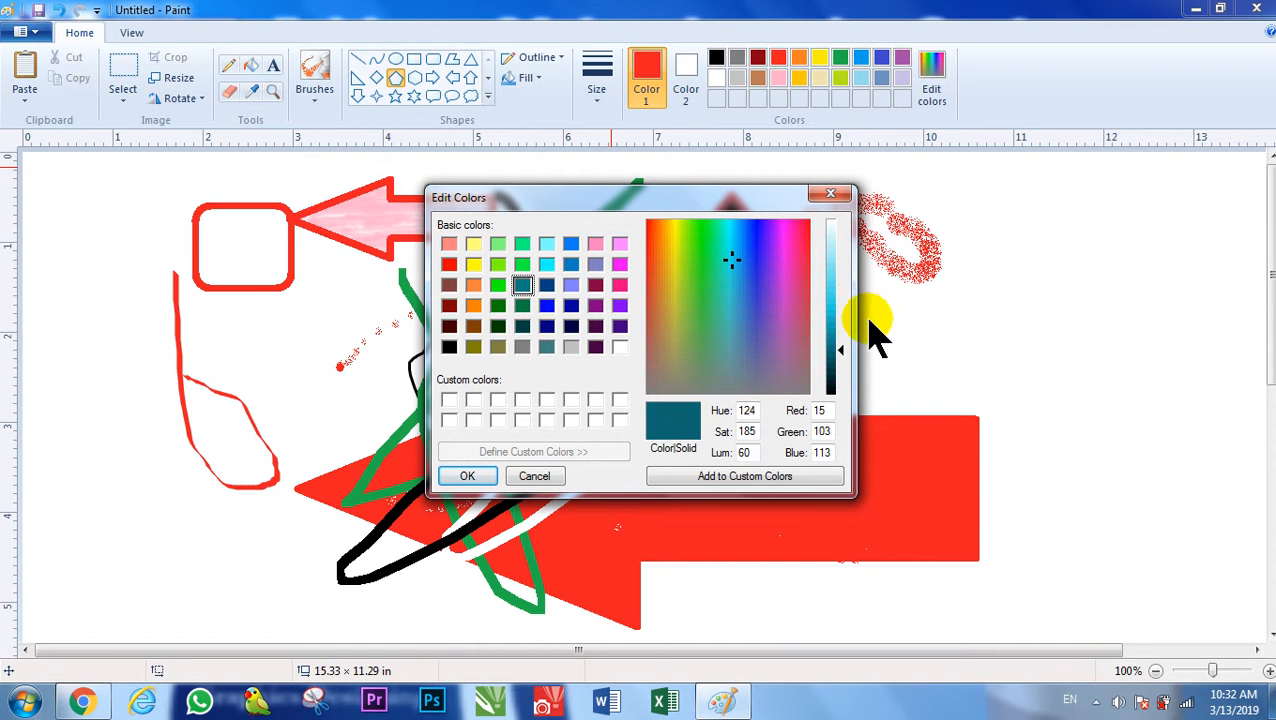
drag(840, 356, 840, 304)
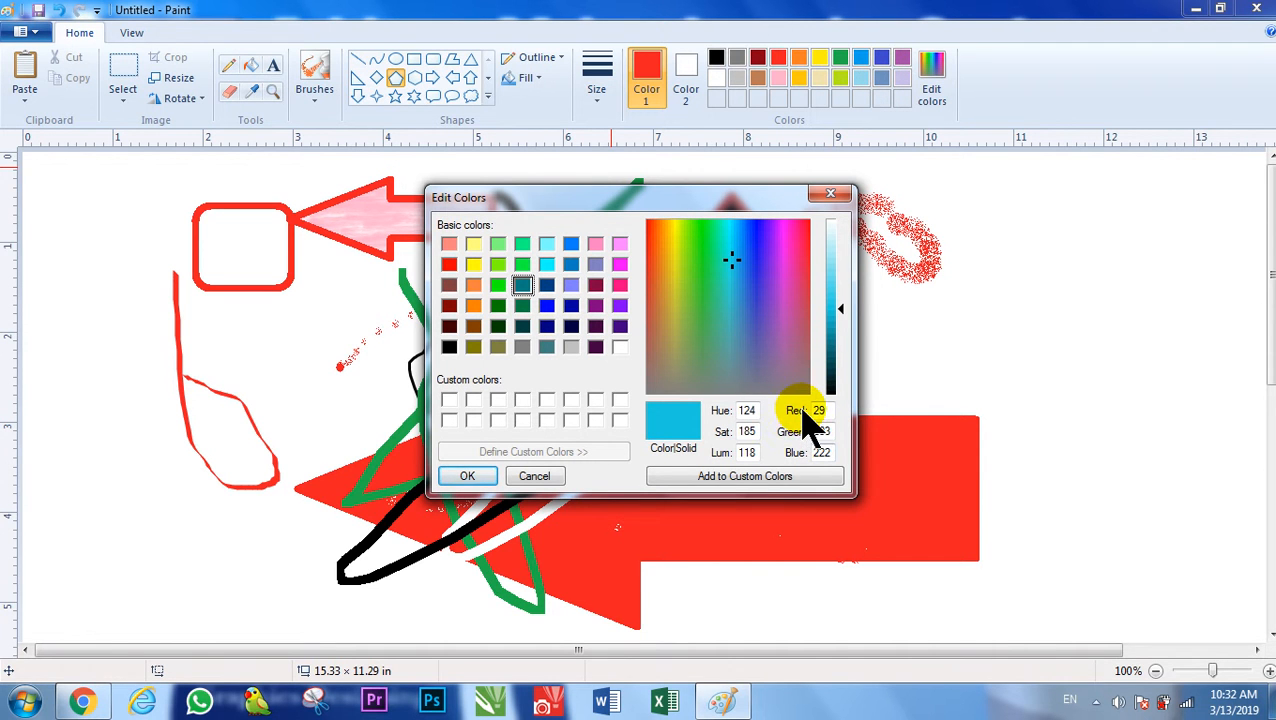
click(540, 477)
Open leo-animal-savannah-lioness-55814.jpeg from the Animals folder without saving the current drawing
click(27, 33)
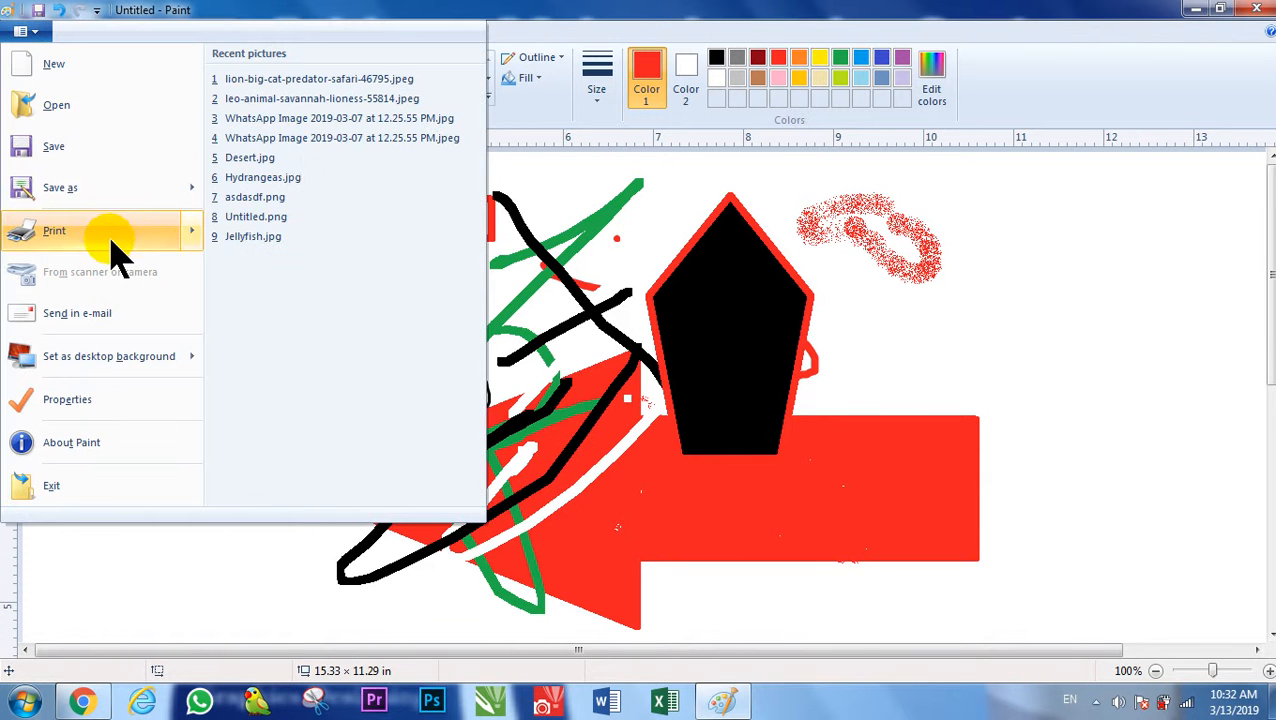
click(66, 120)
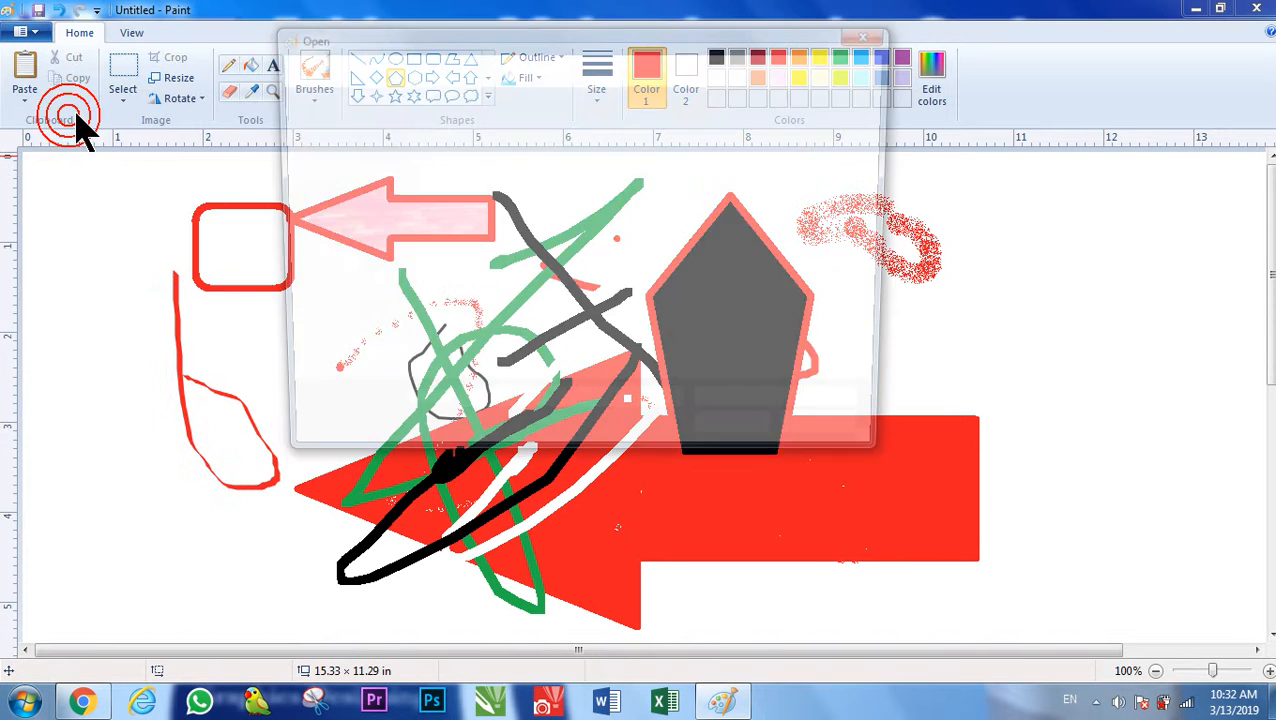
click(727, 285)
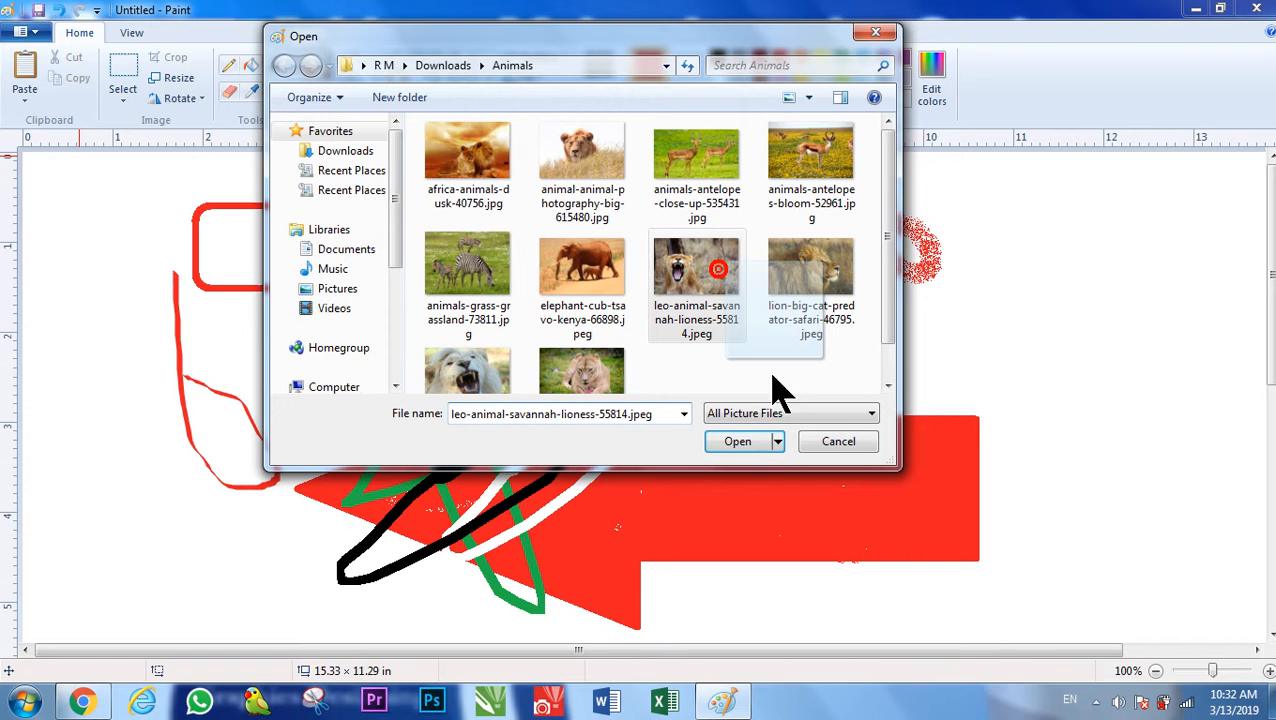
click(745, 443)
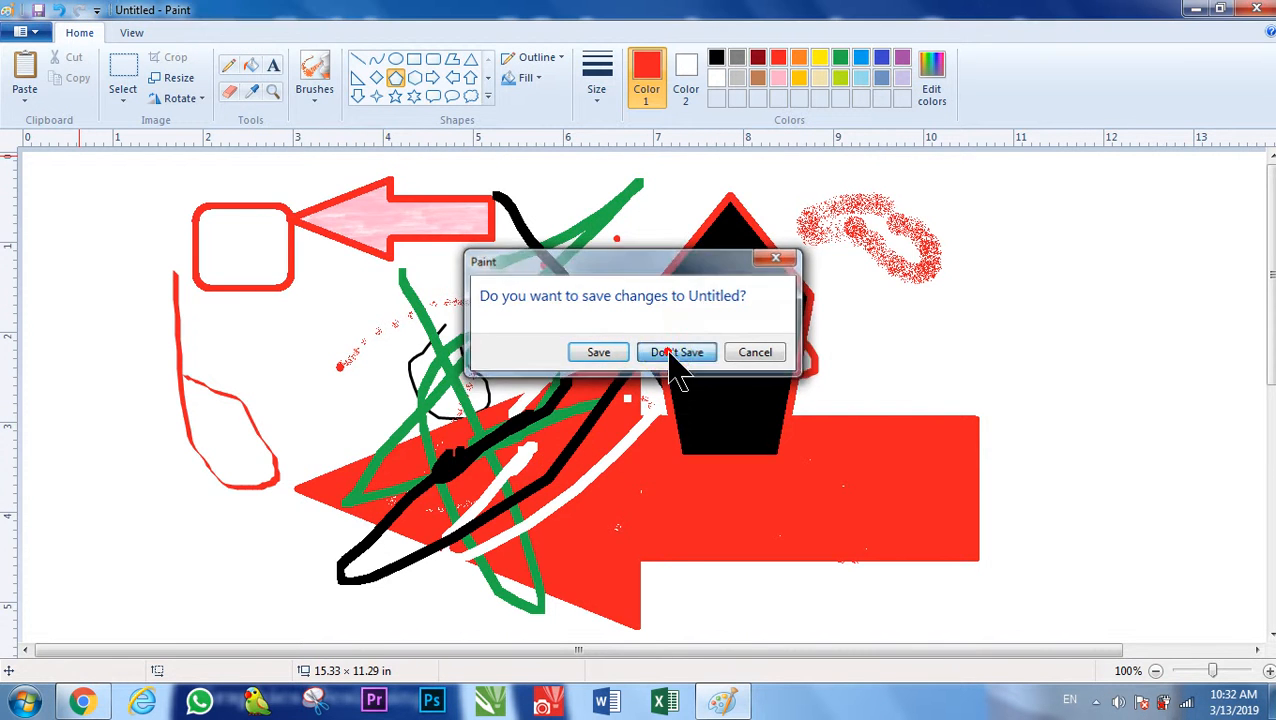
click(677, 355)
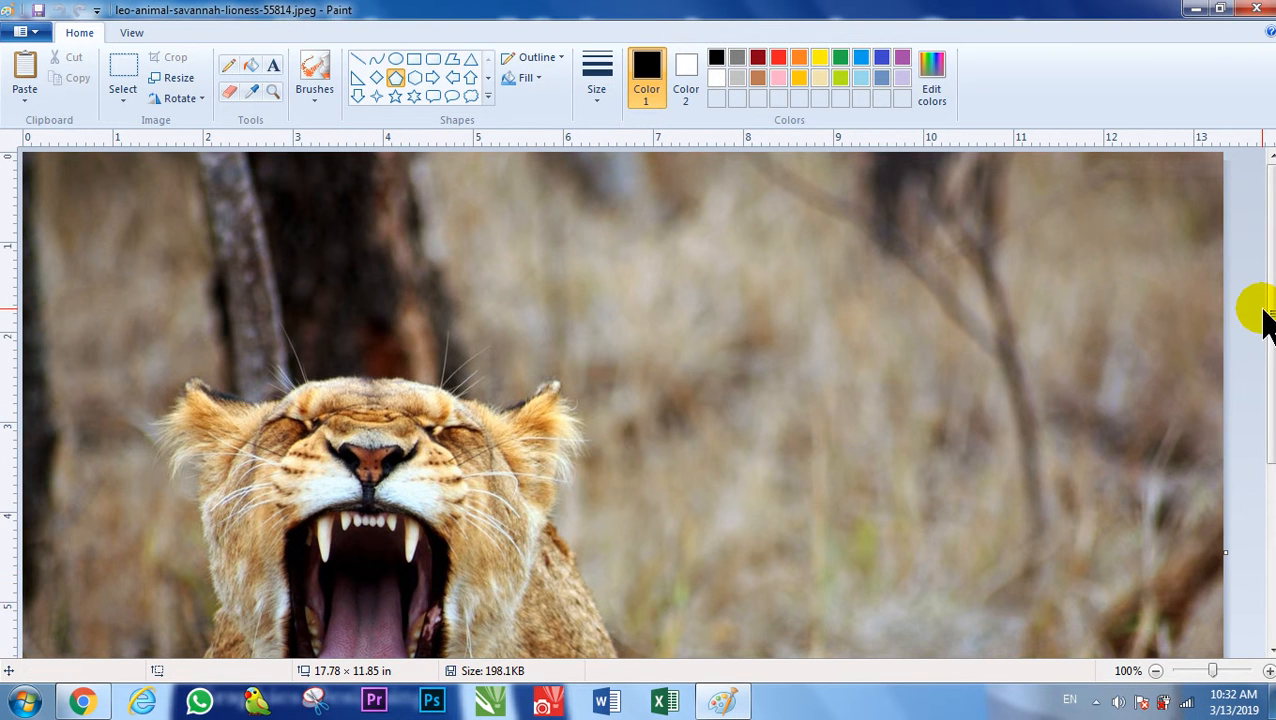
Pick the pink-purple of the lioness's tongue as Color 1 with the Color picker and check its RGB values in Edit Colors
scroll(1268, 310, down, 3)
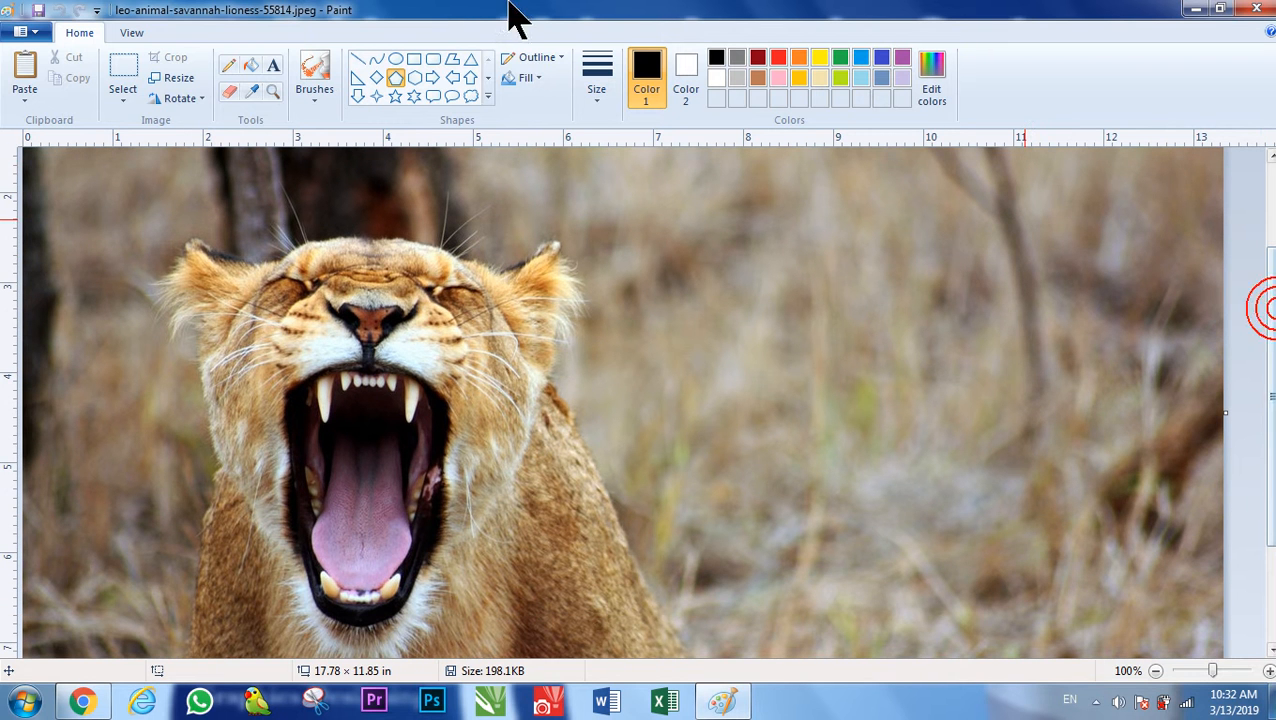
click(256, 90)
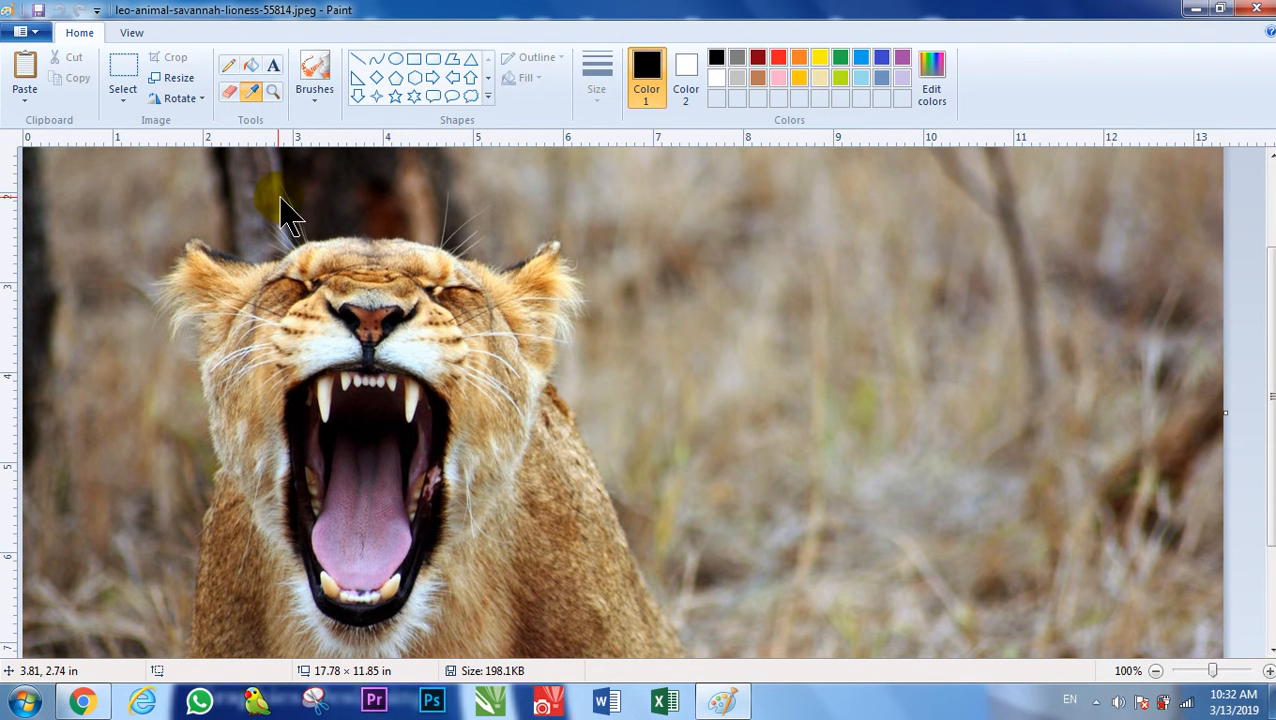
click(402, 564)
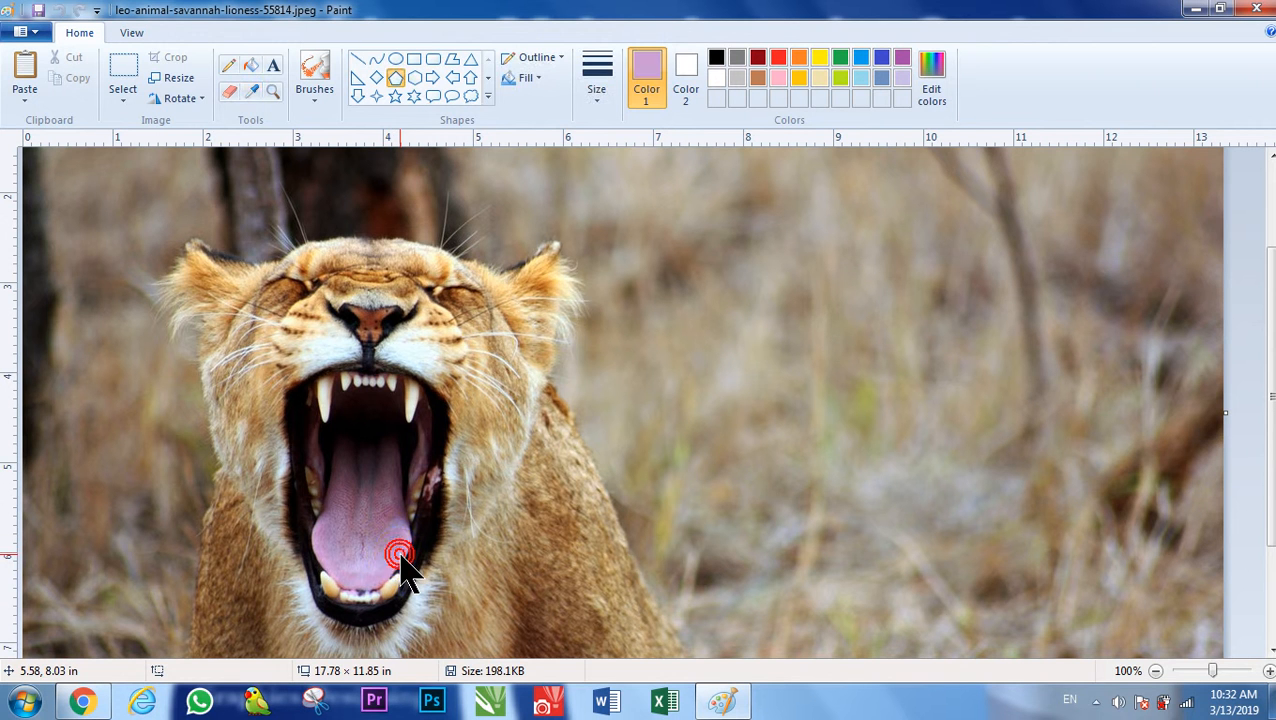
click(932, 100)
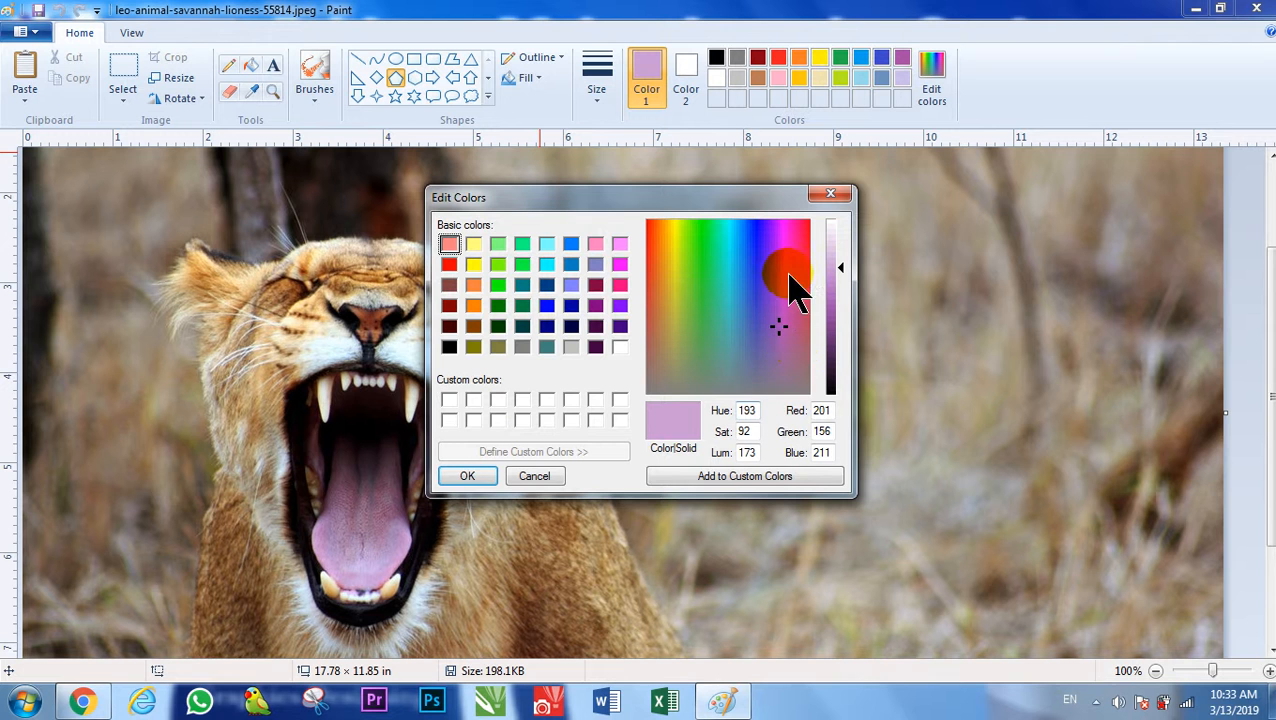
double_click(828, 410)
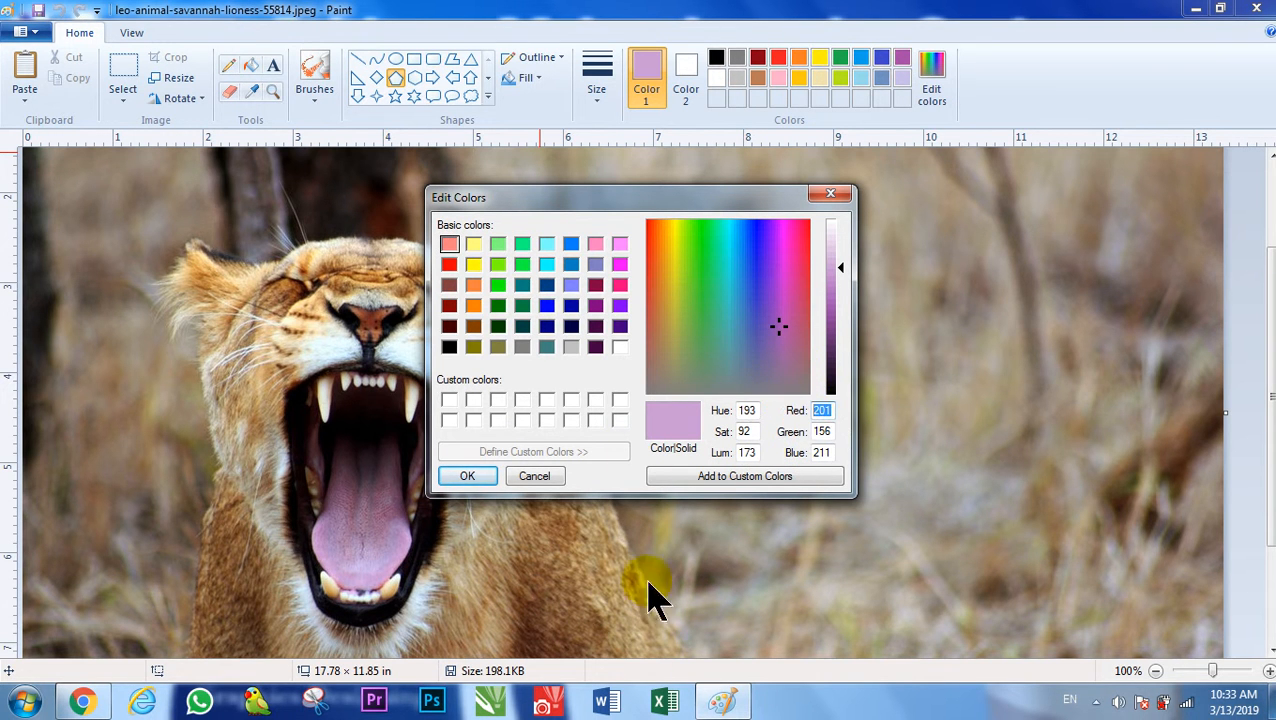
Start Word 2013 and dismiss the Microsoft Office Activation Wizard
click(607, 702)
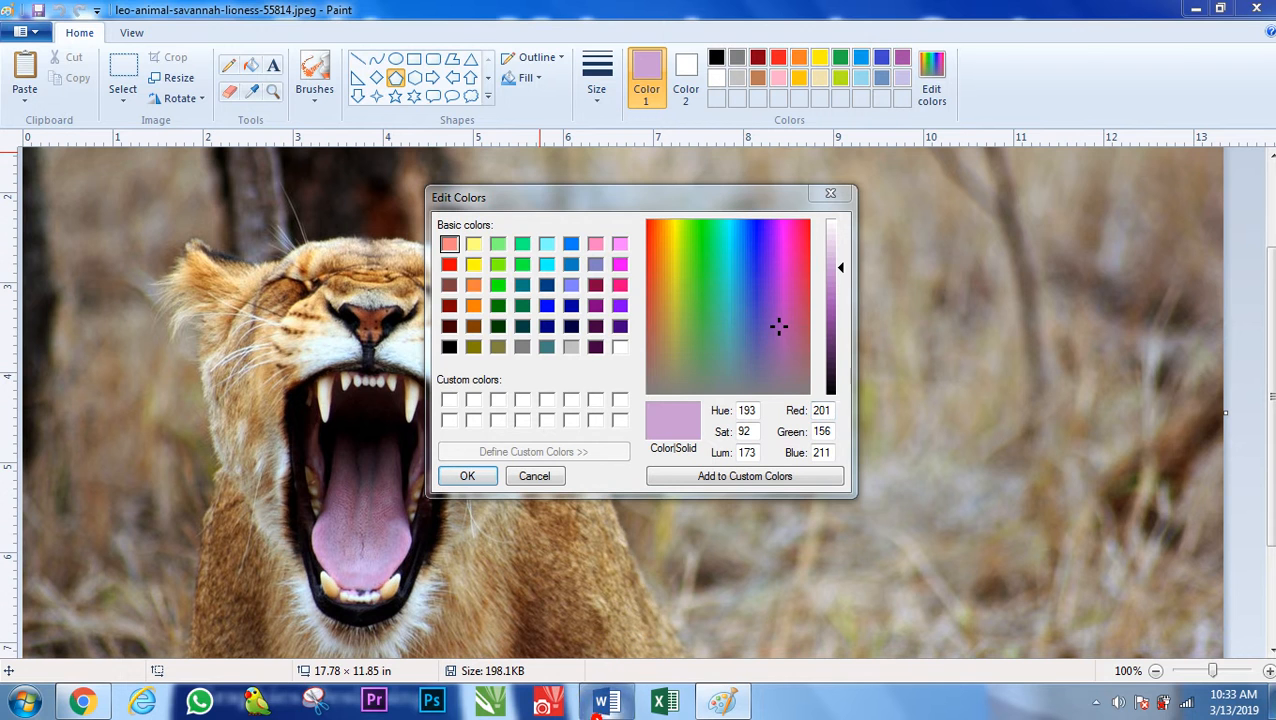
click(517, 400)
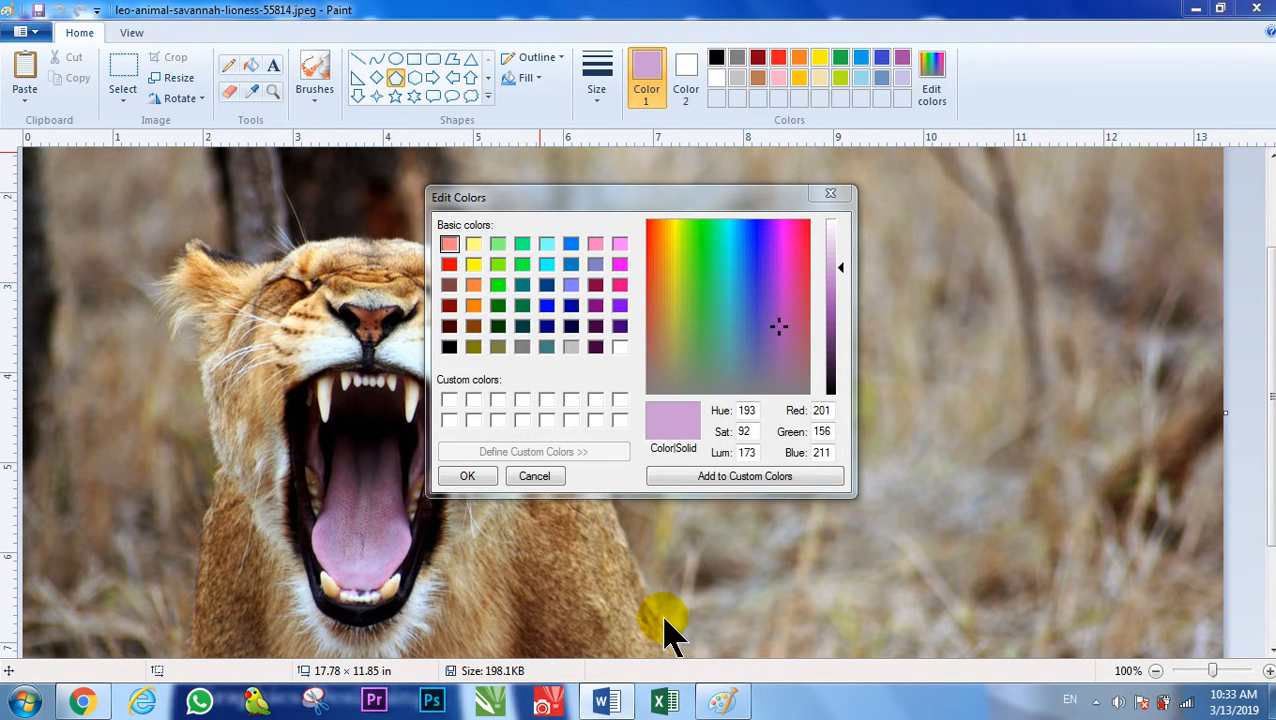
mouse_move(607, 702)
click(584, 612)
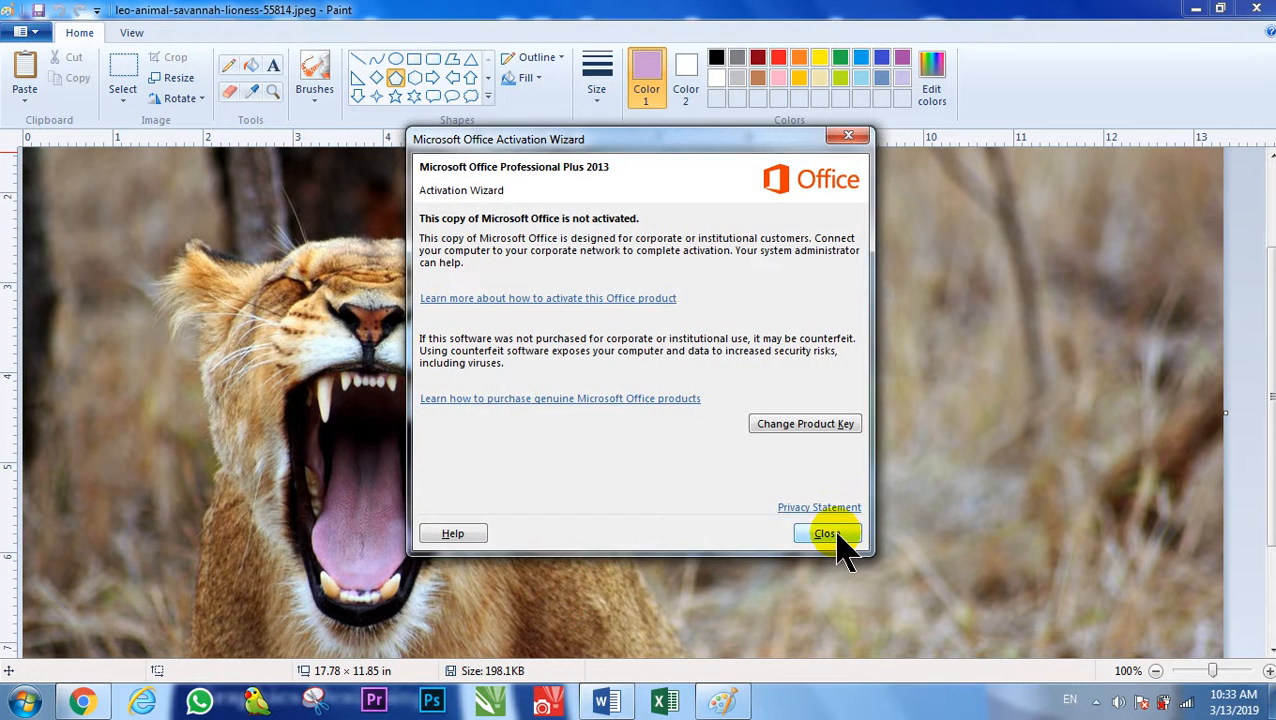
click(826, 534)
right_click(607, 702)
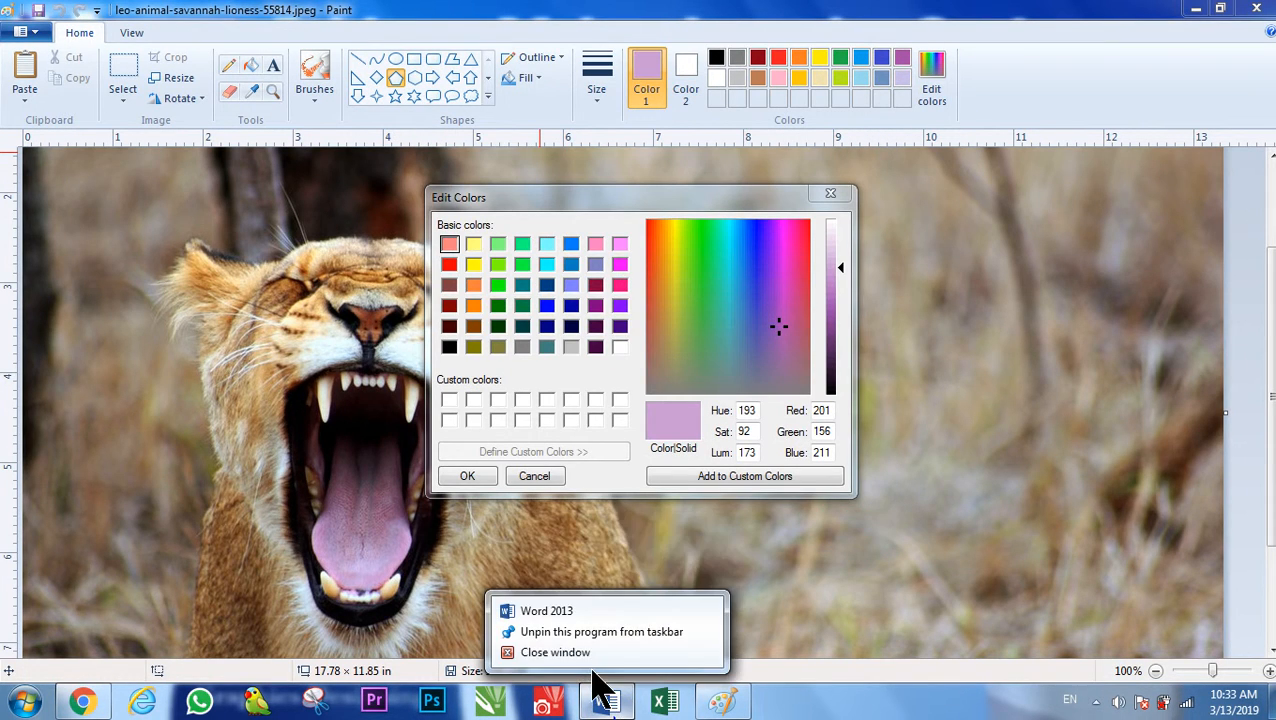
click(610, 704)
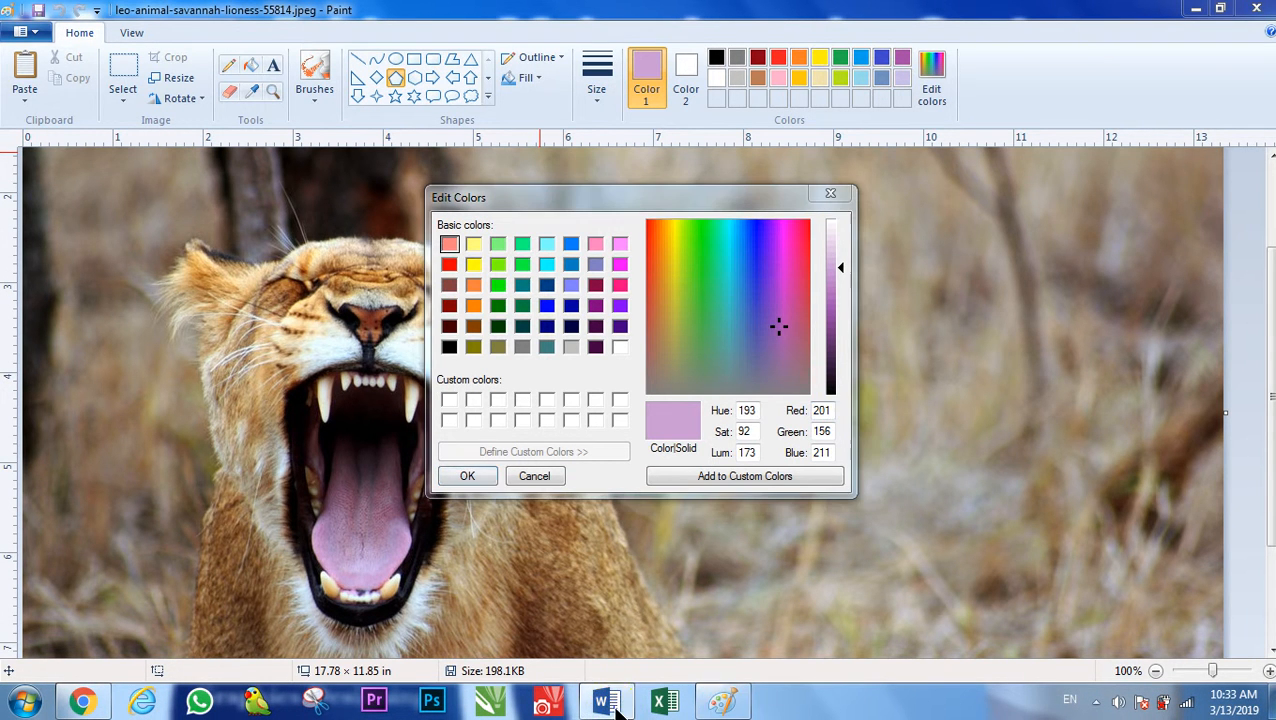
right_click(613, 704)
click(604, 664)
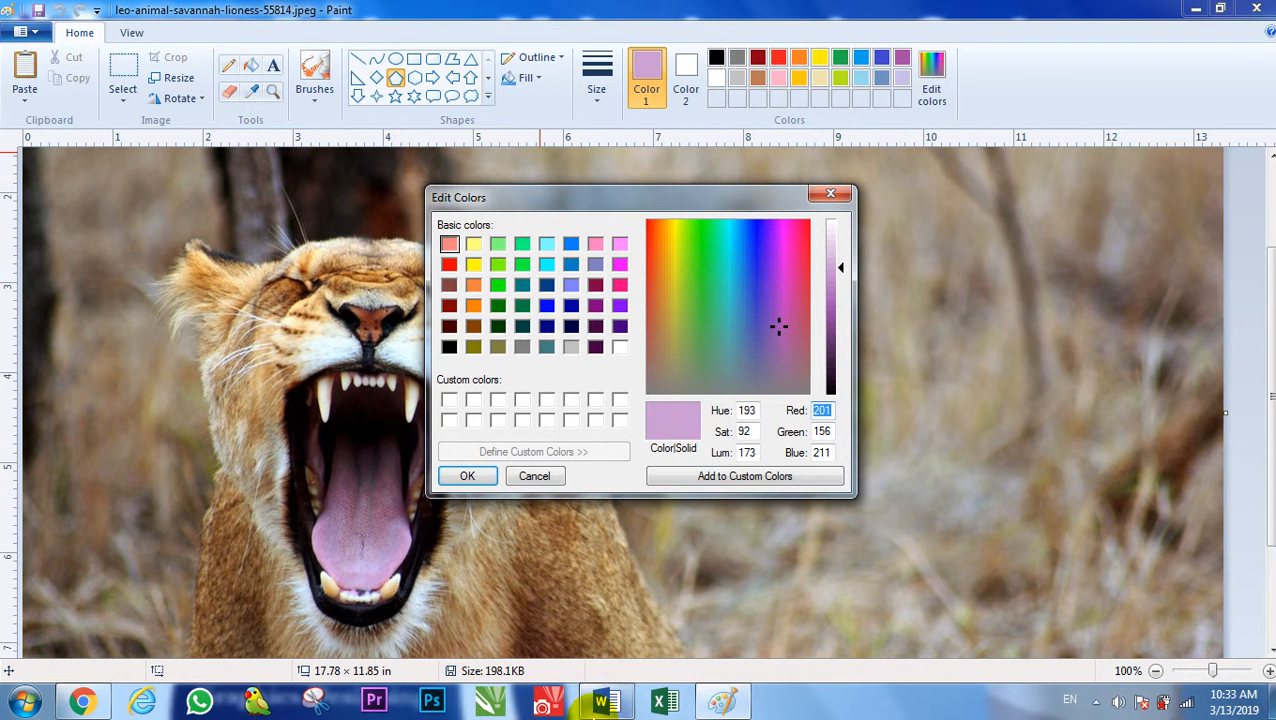
Switch to the Word start screen, close the Activation Wizard and create a blank document
mouse_move(600, 703)
click(605, 595)
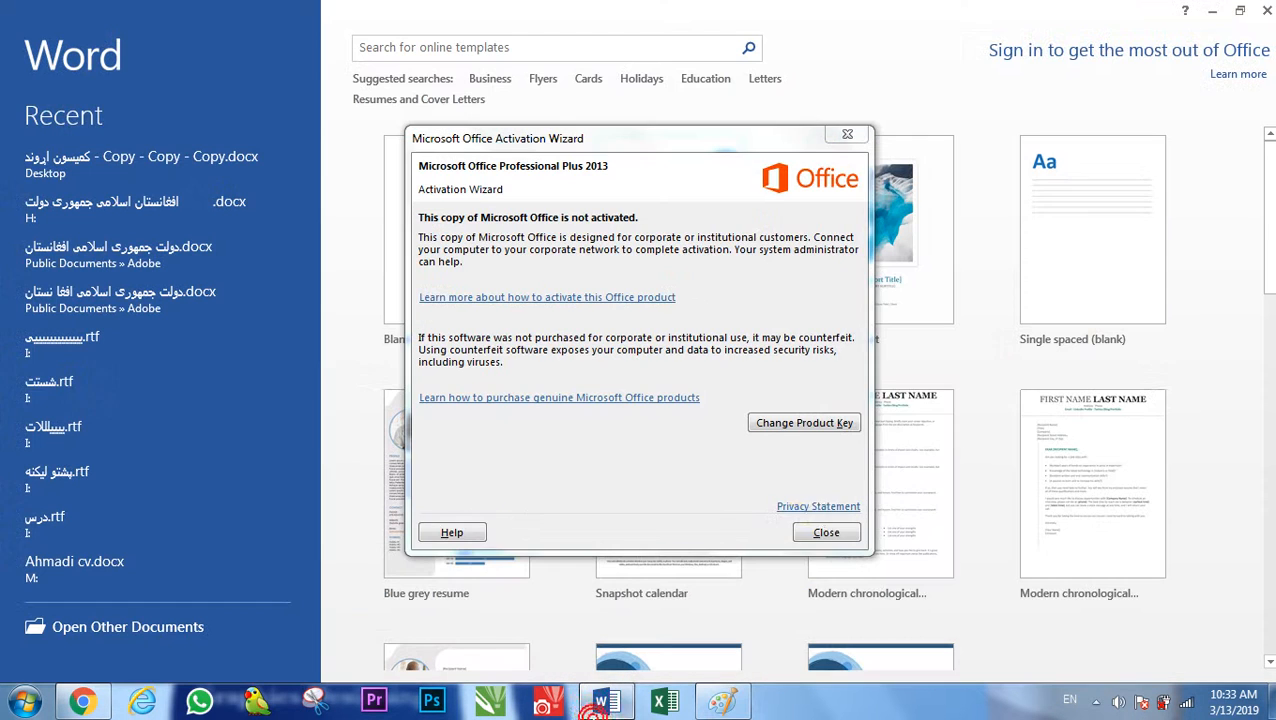
click(828, 536)
click(511, 258)
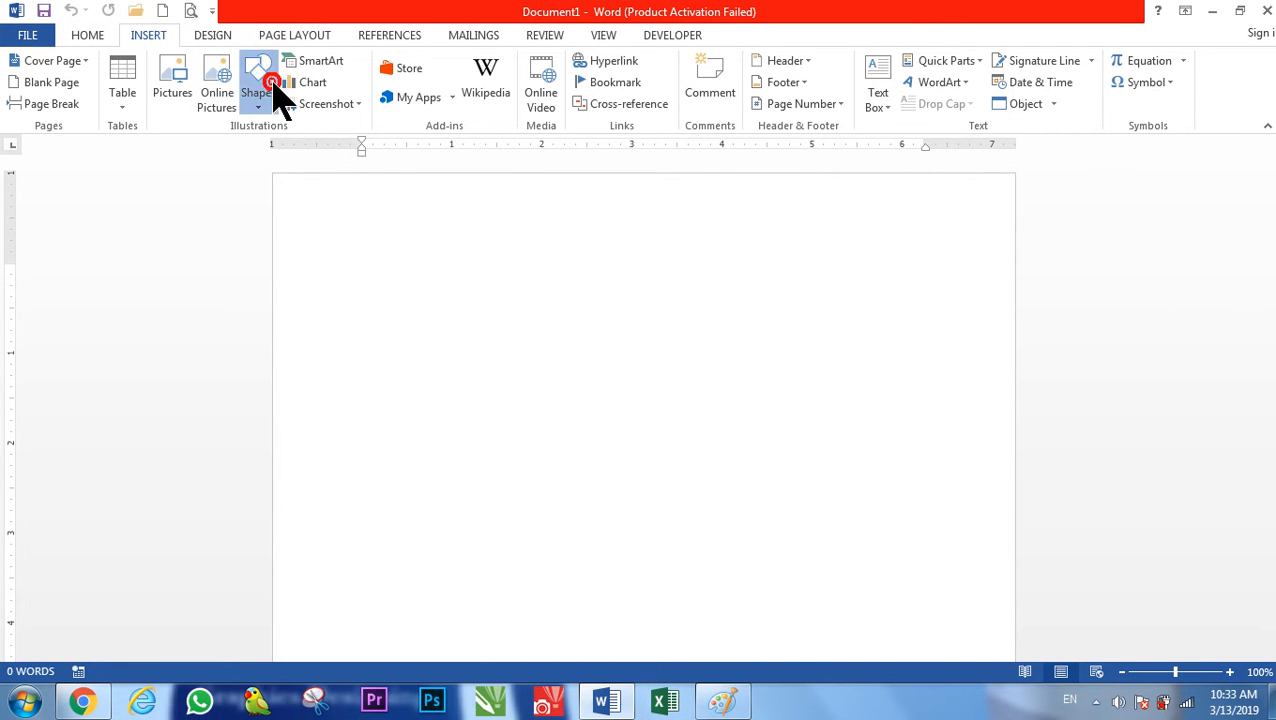
Draw a rectangle shape about 1.84" wide and 2.28" high near the top of the blank page
click(275, 85)
click(310, 148)
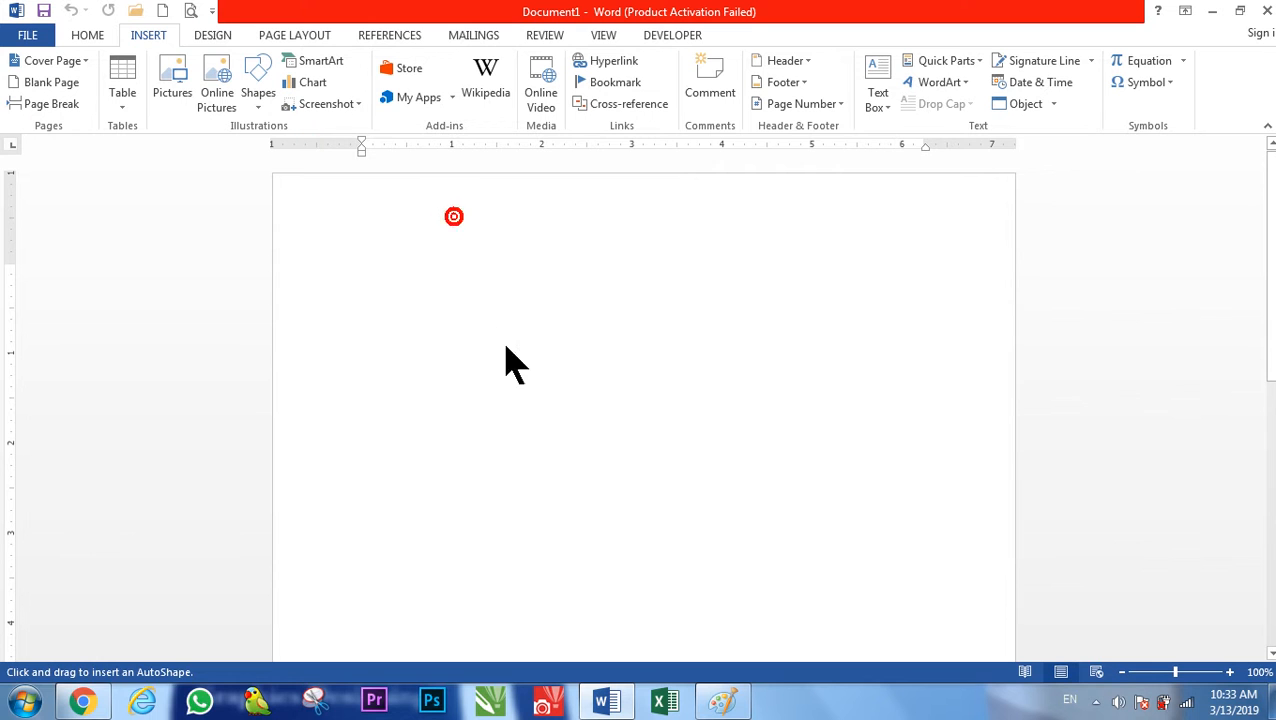
drag(454, 216, 617, 421)
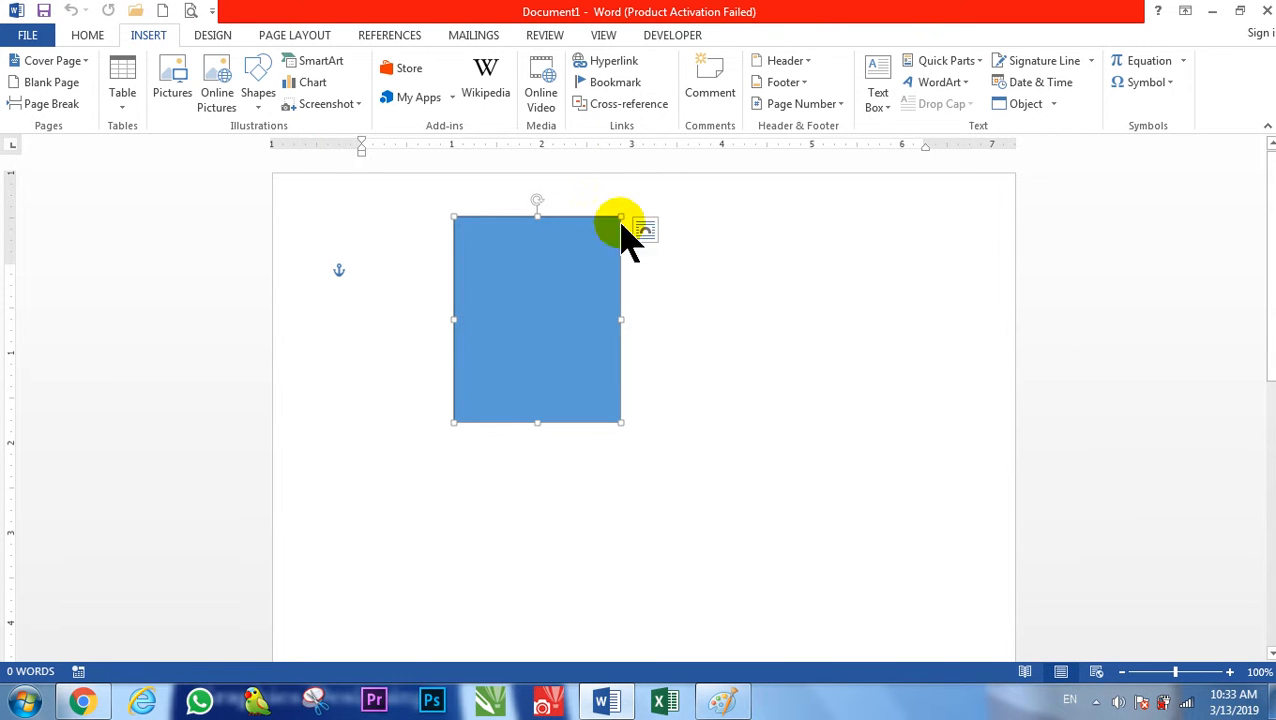
Open the rectangle's custom fill color, check the picked color's Red value in Paint, and set Red to 201
click(472, 62)
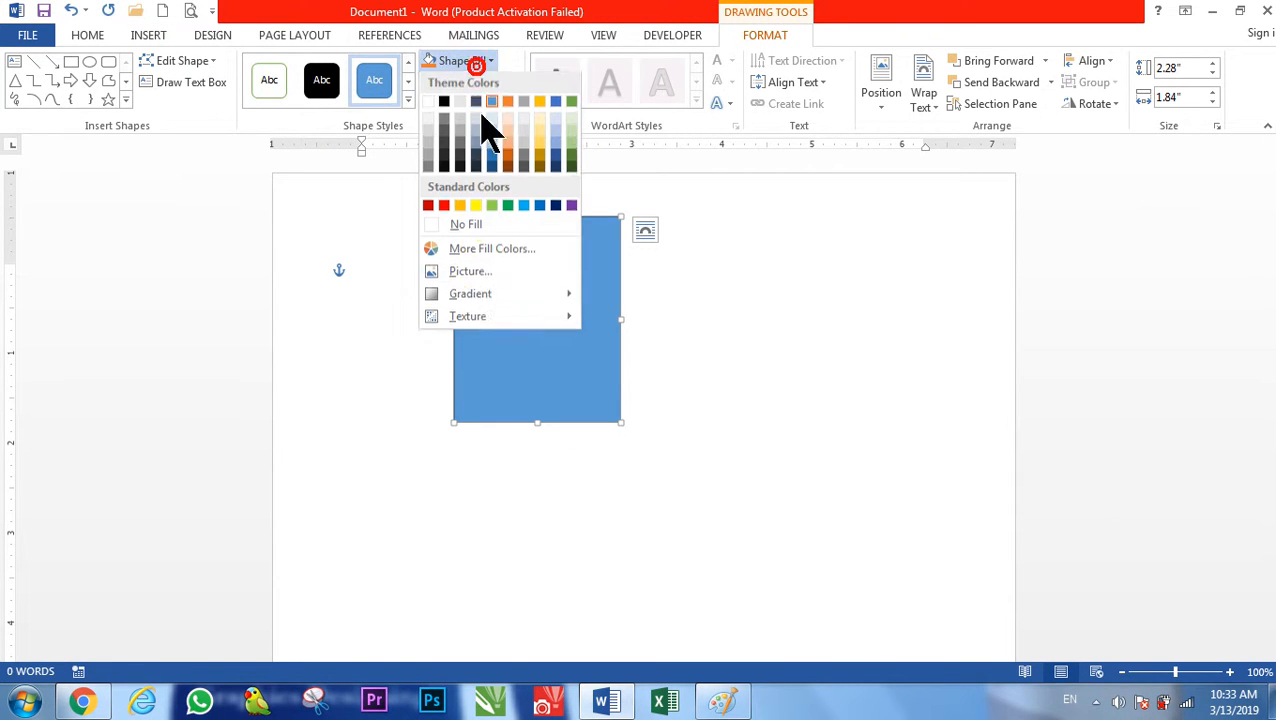
click(476, 251)
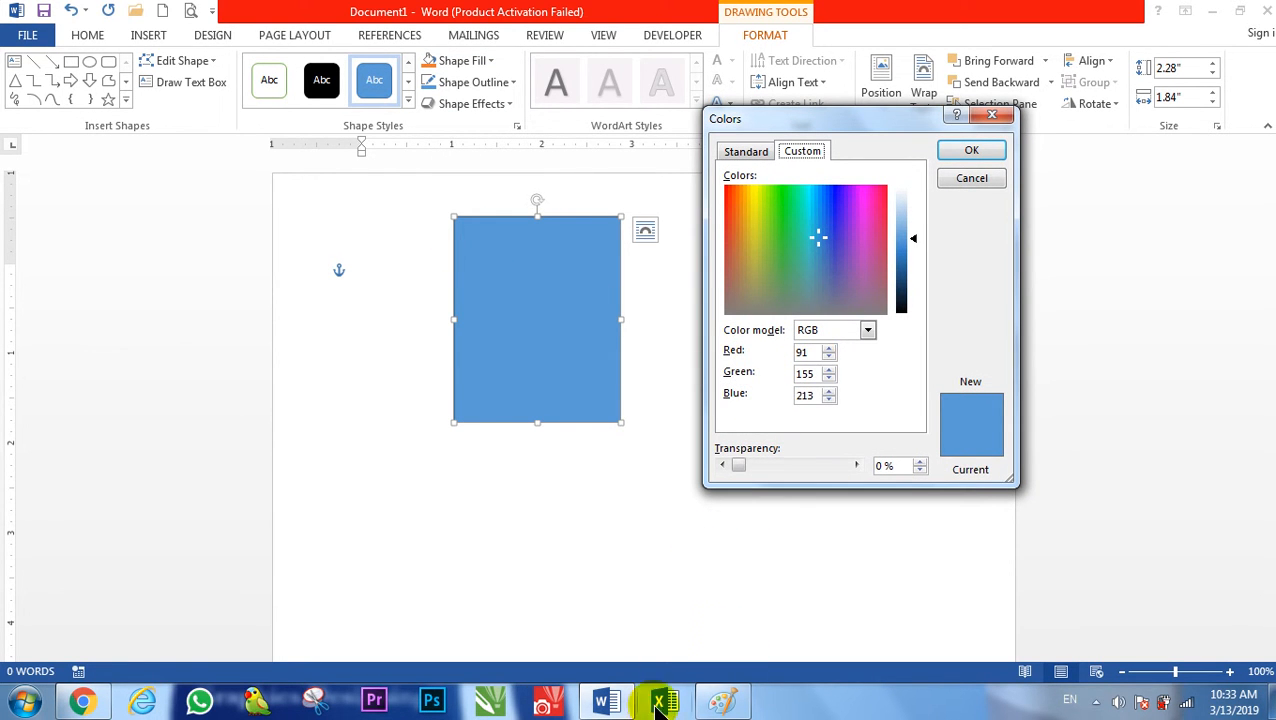
click(723, 703)
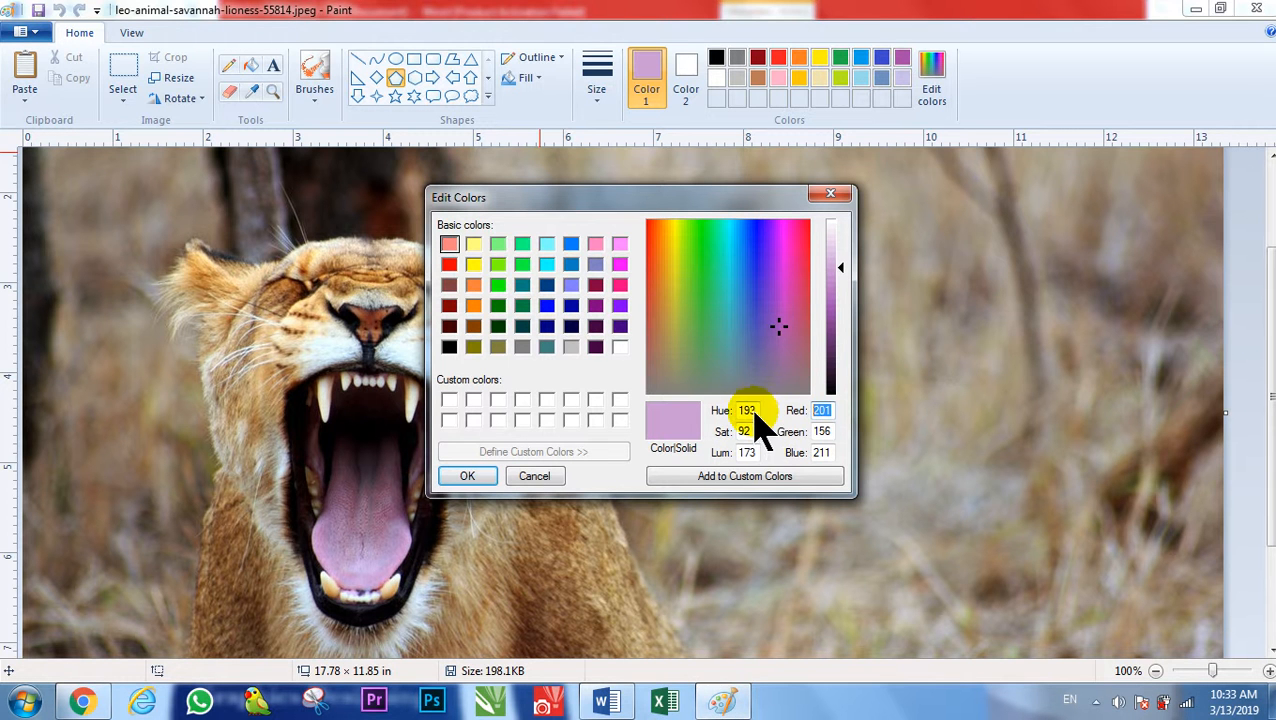
click(607, 703)
click(800, 358)
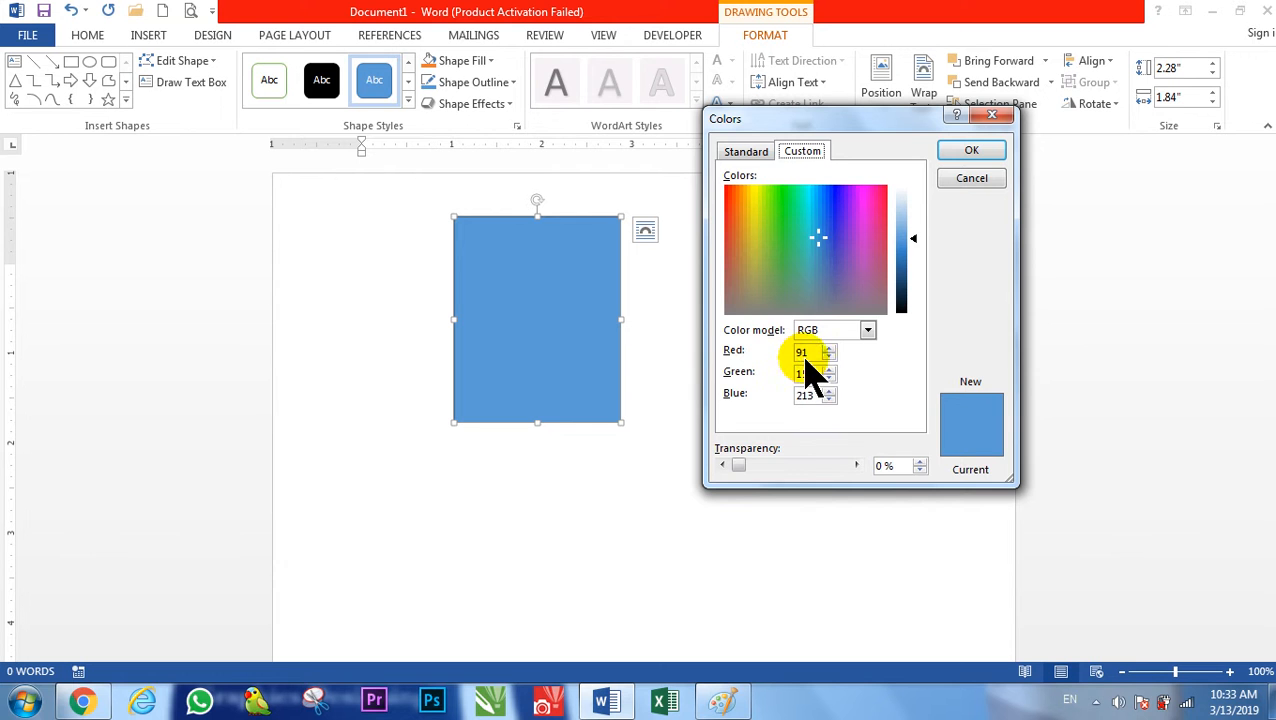
text(0)
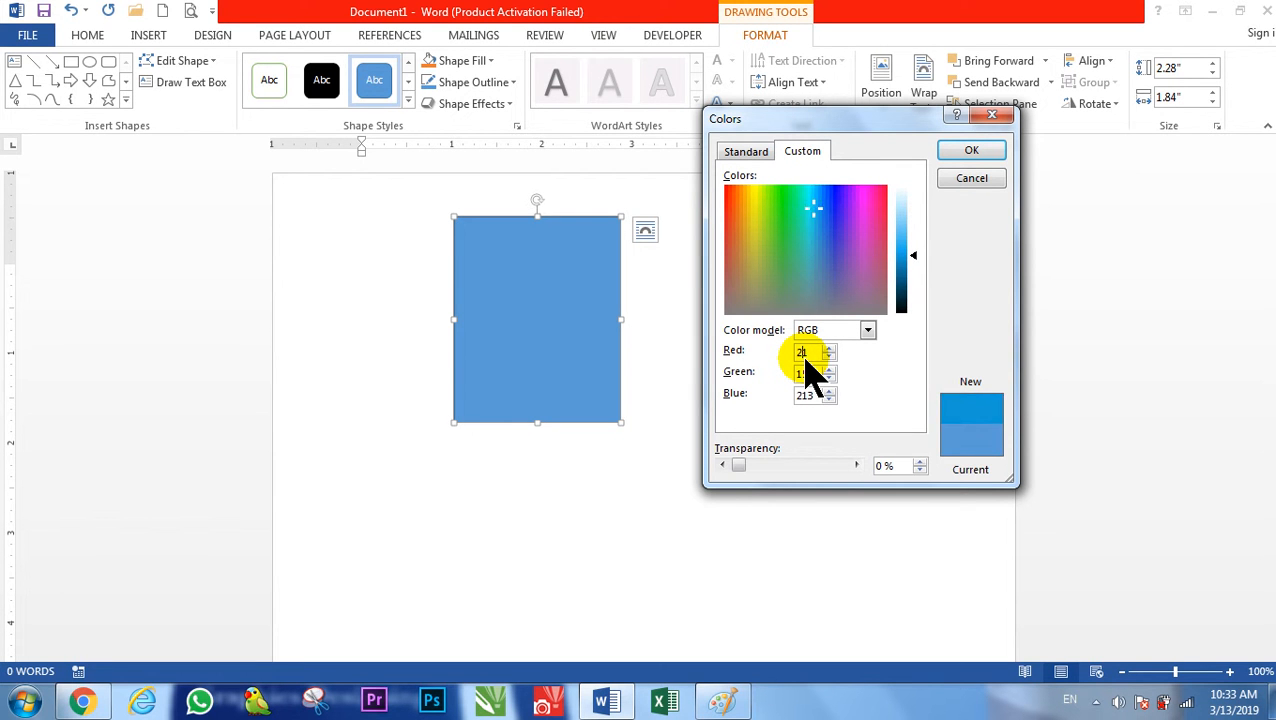
text(01)
Check the Green and Blue values in Paint, then apply Green 156 and Blue 211 to the rectangle's fill in Word
click(722, 703)
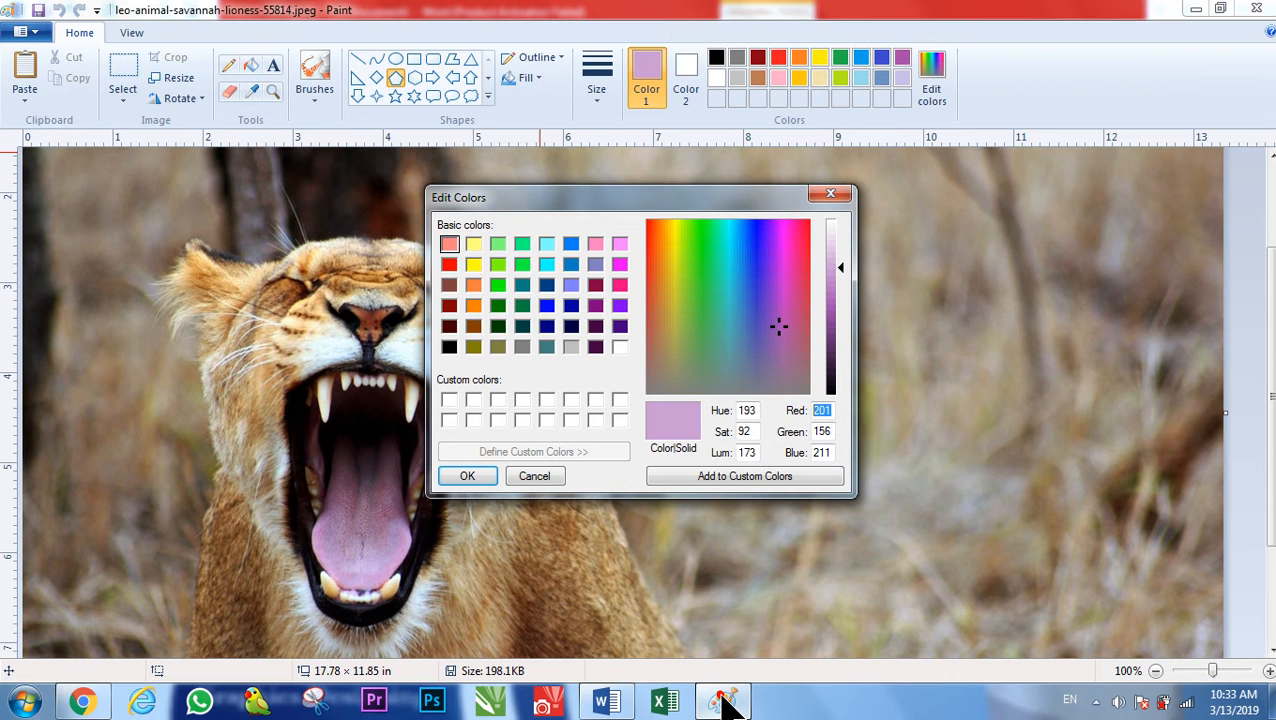
click(724, 704)
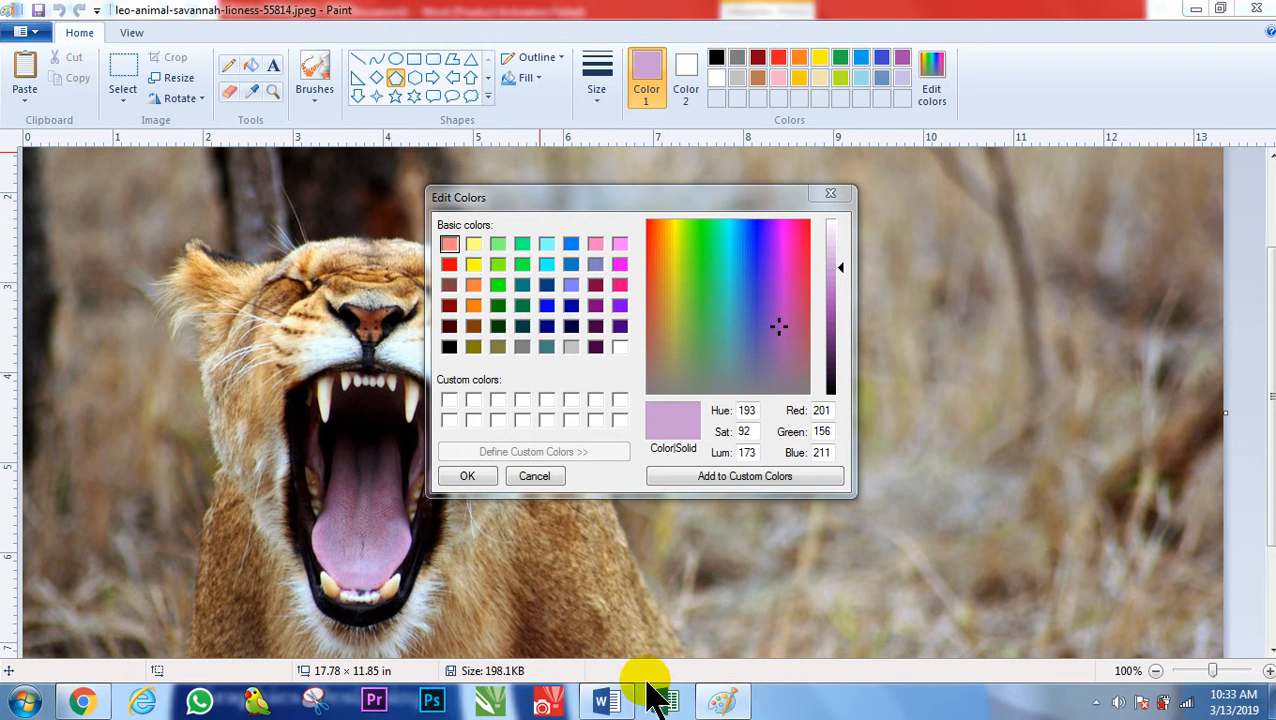
click(593, 708)
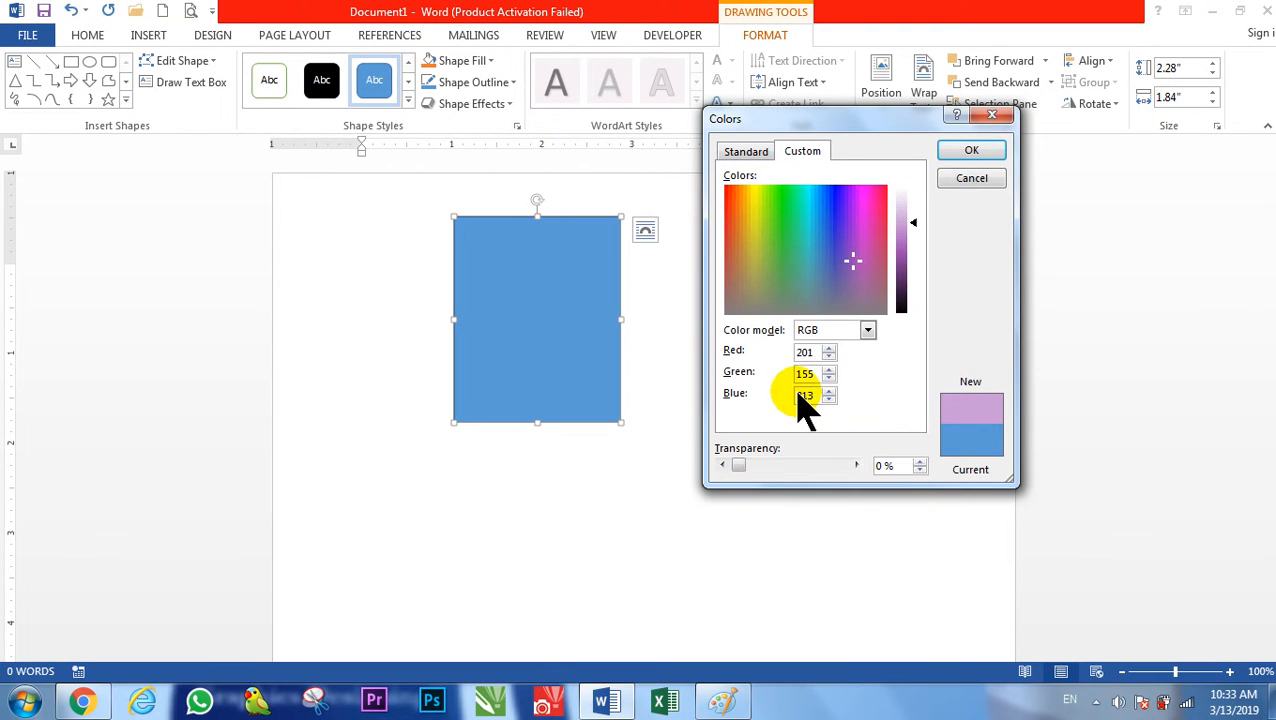
key(BackSpace)
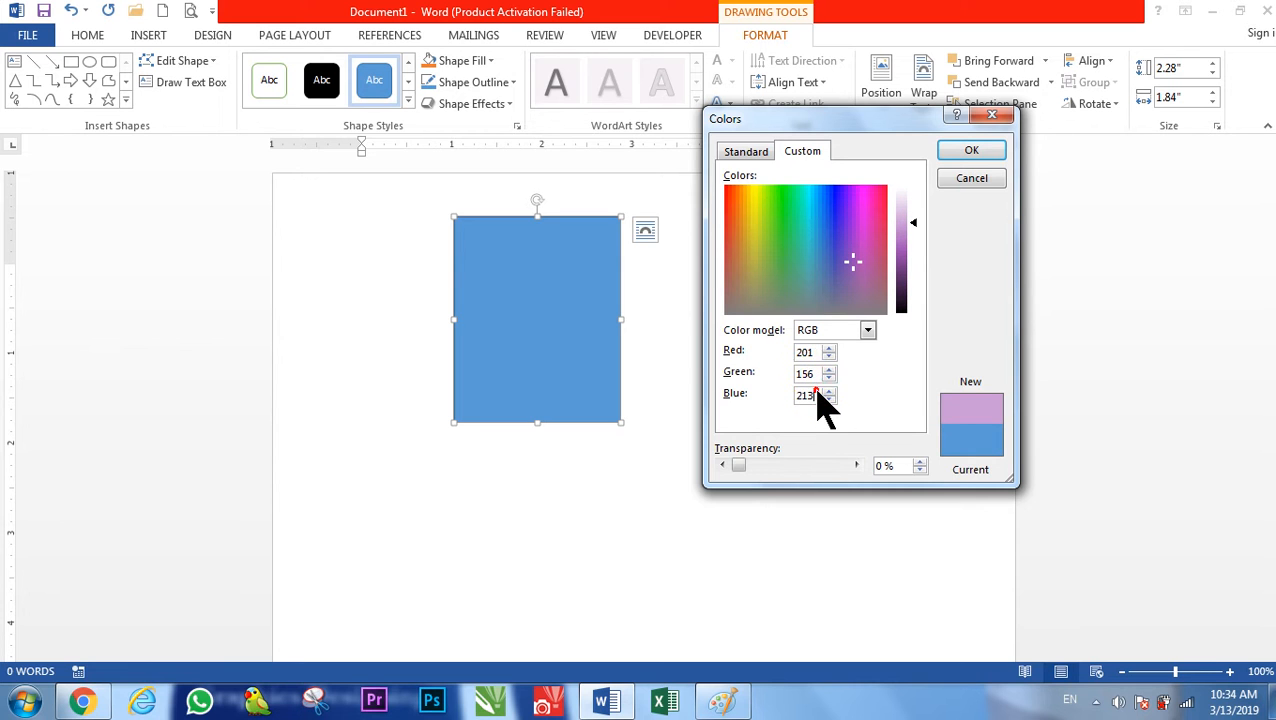
key(BackSpace)
text(1)
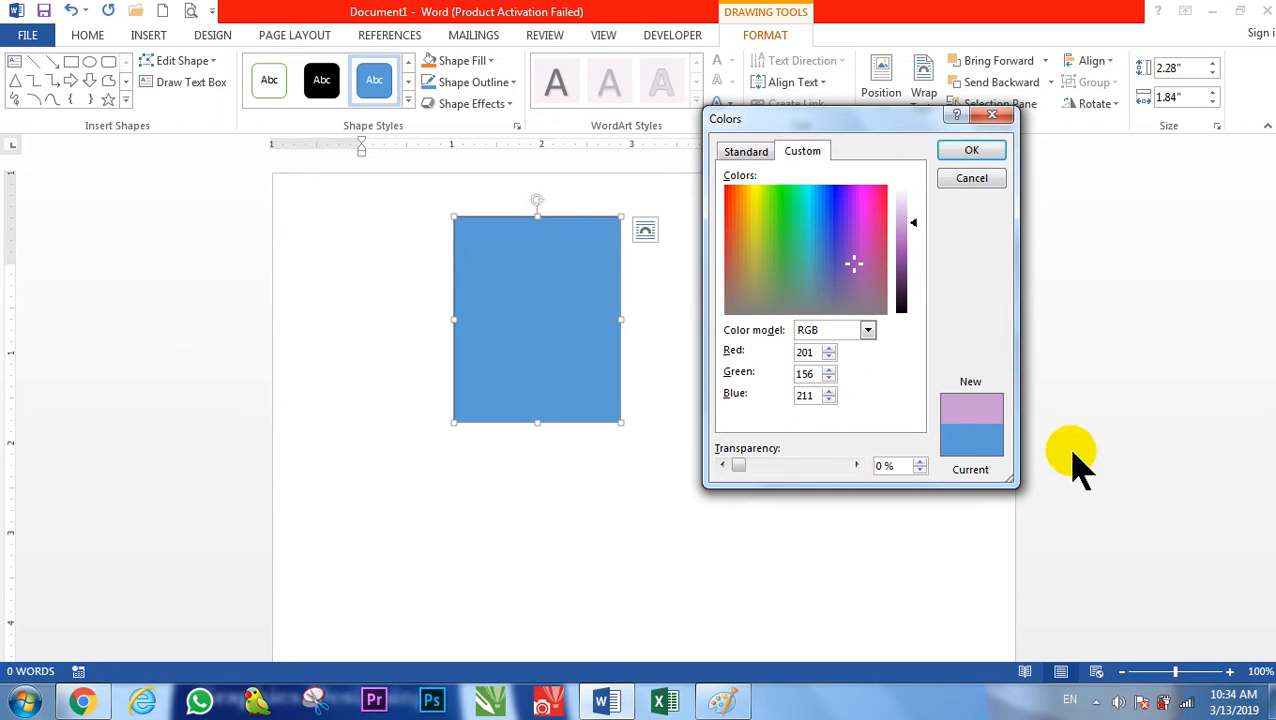
click(970, 151)
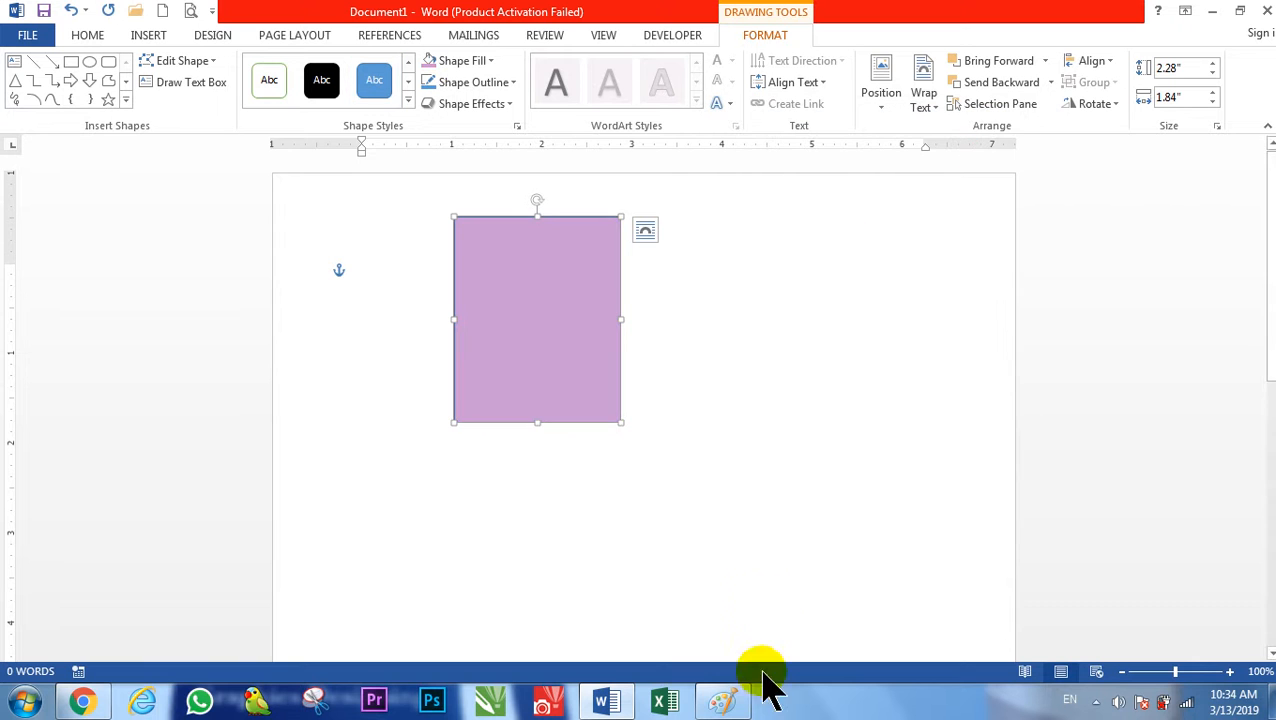
Close Word without saving the document and cancel the Edit Colors dialog in Paint
mouse_move(733, 706)
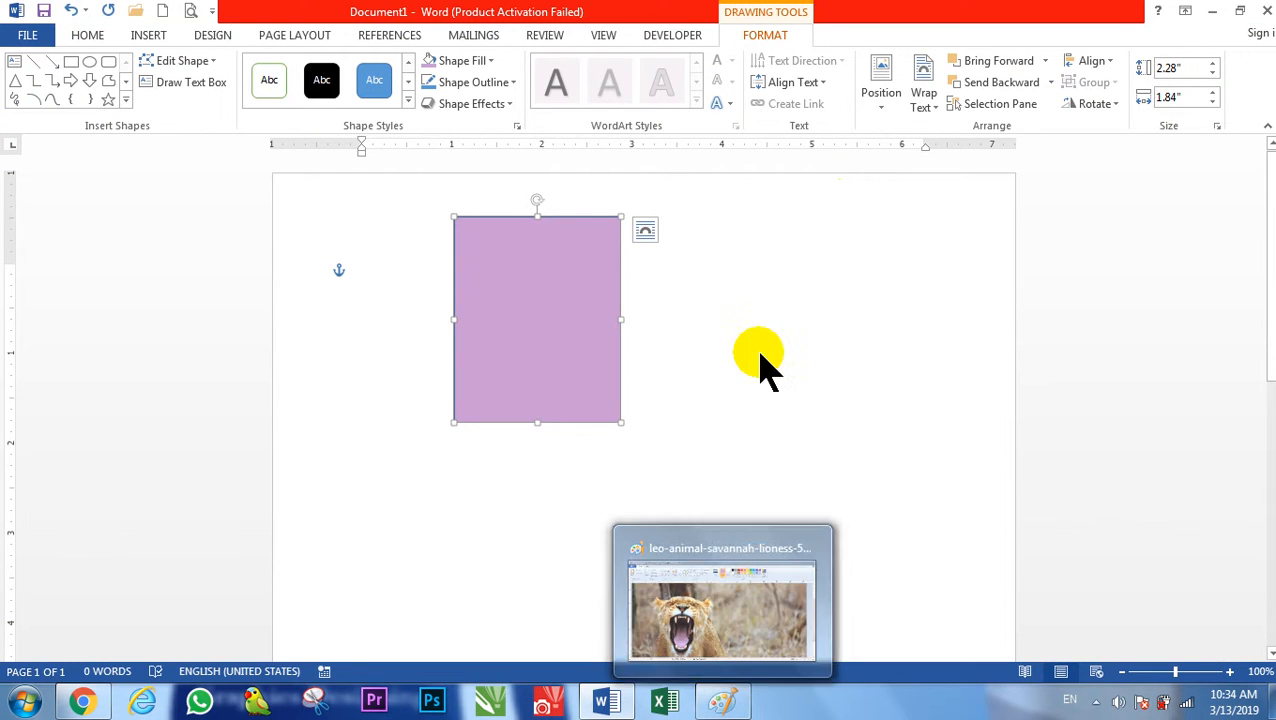
click(1260, 12)
key(Tab)
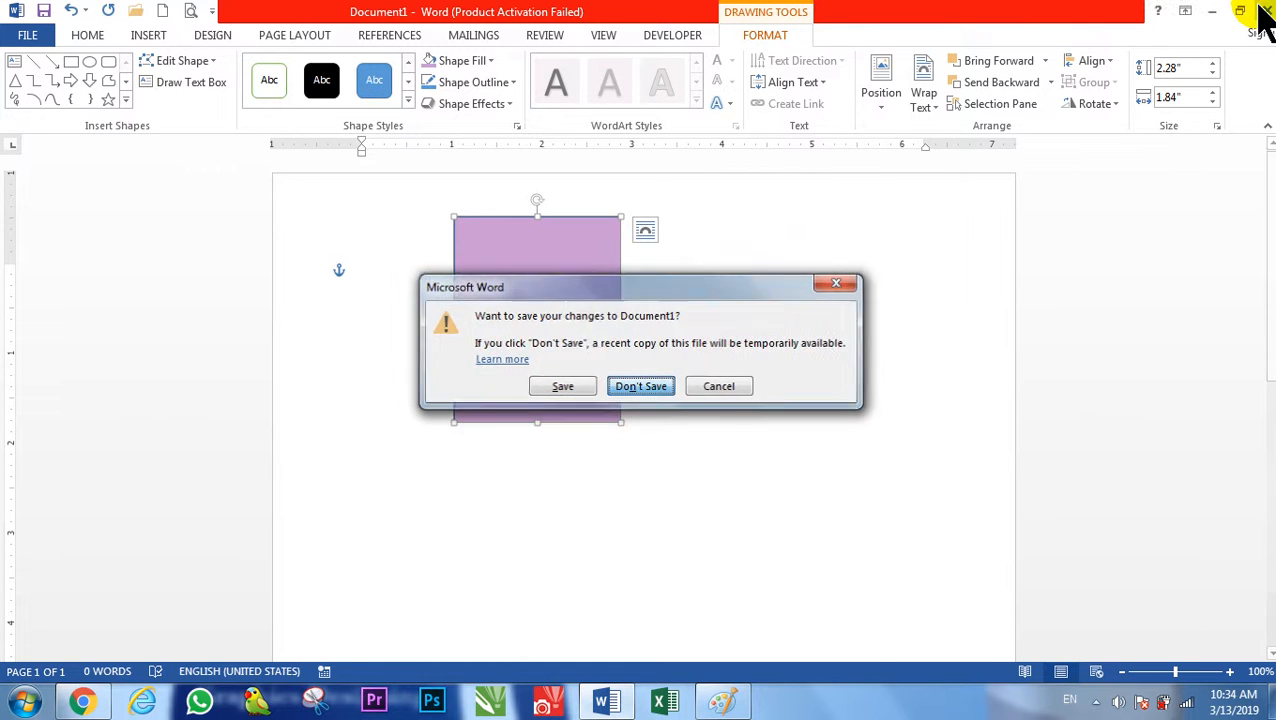
key(Return)
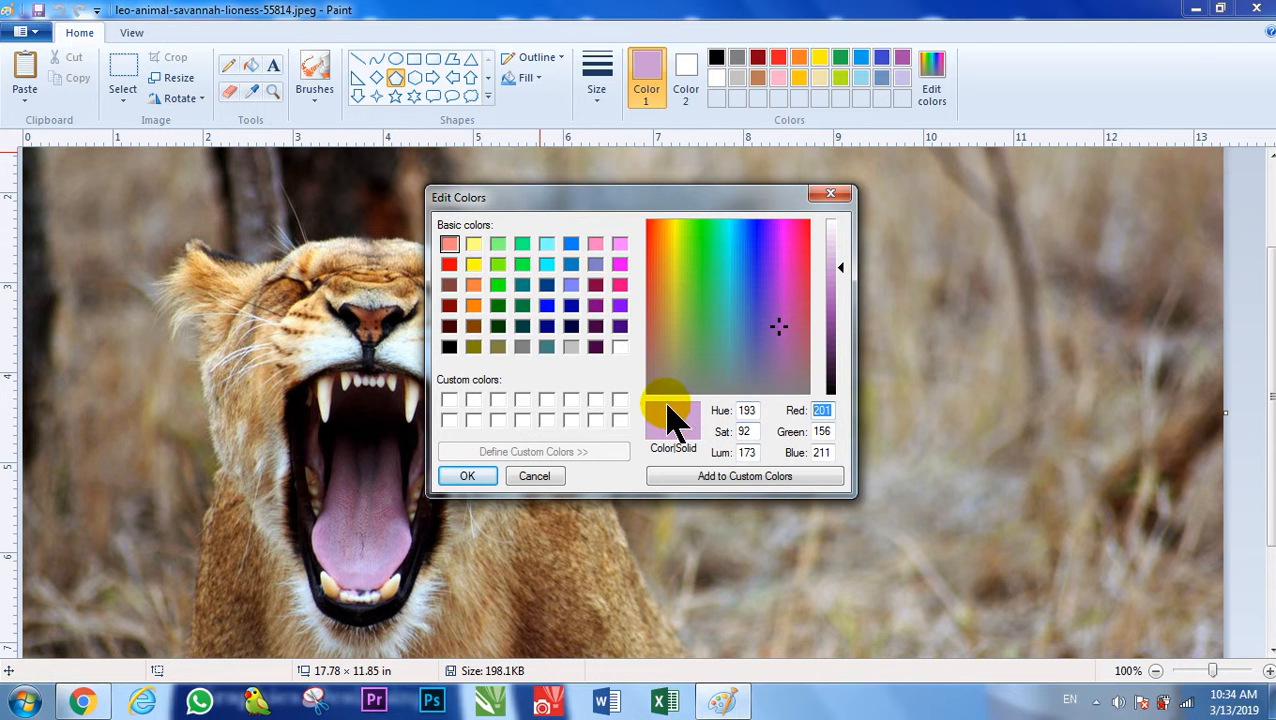
click(524, 477)
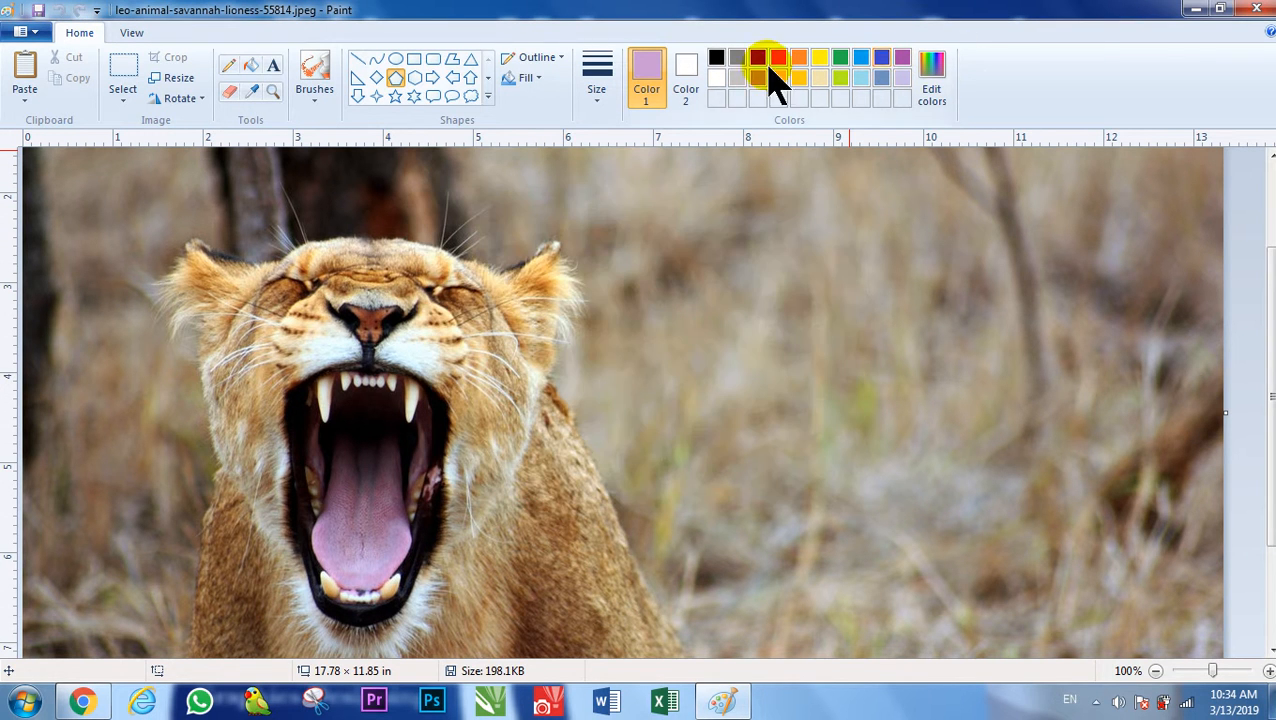
Zoom in and out on the lioness picture and return it to 100% zoom
click(131, 36)
click(28, 88)
click(63, 85)
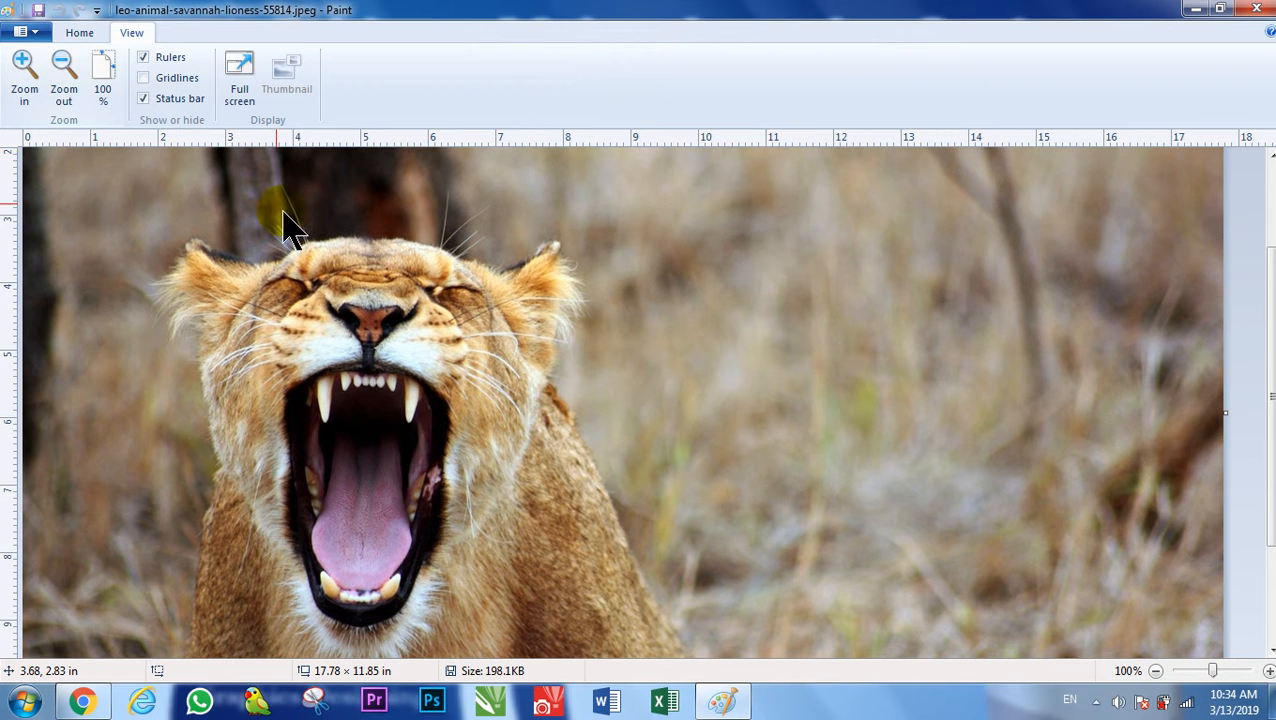
click(28, 82)
click(28, 82)
click(108, 90)
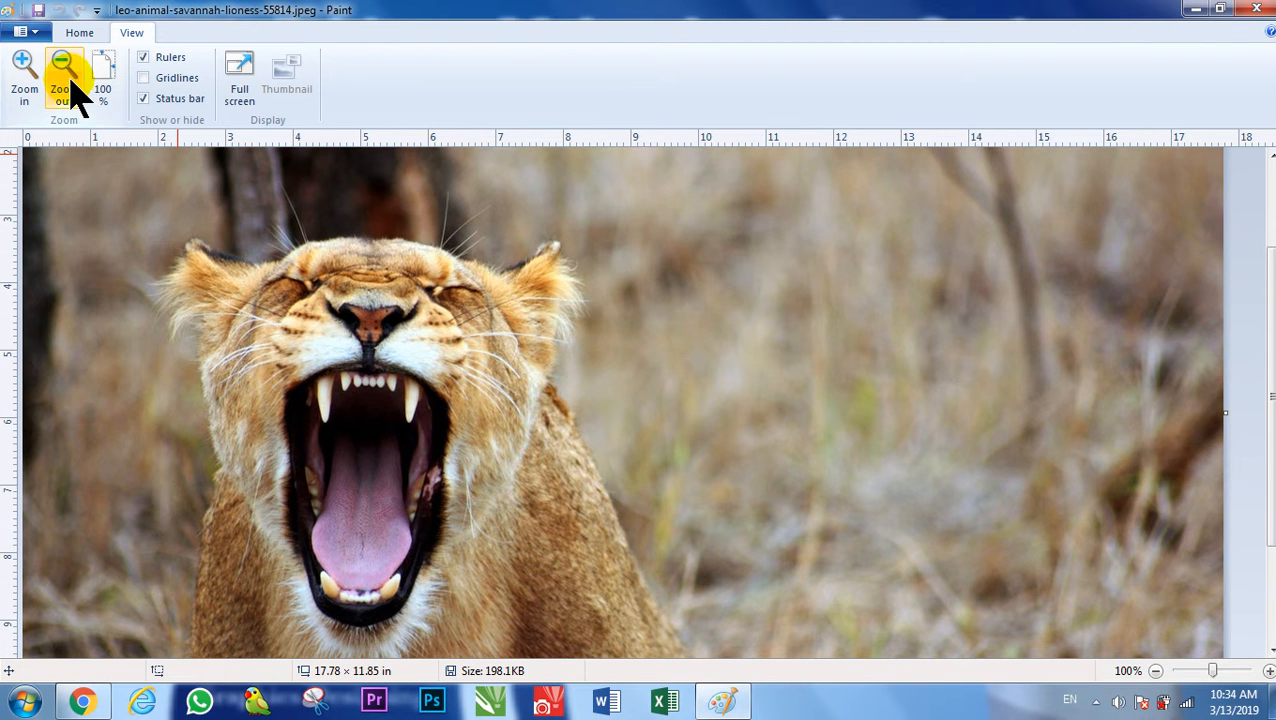
Zoom the picture out to 12.5% and restore it to 100%
click(65, 82)
click(65, 82)
click(65, 82)
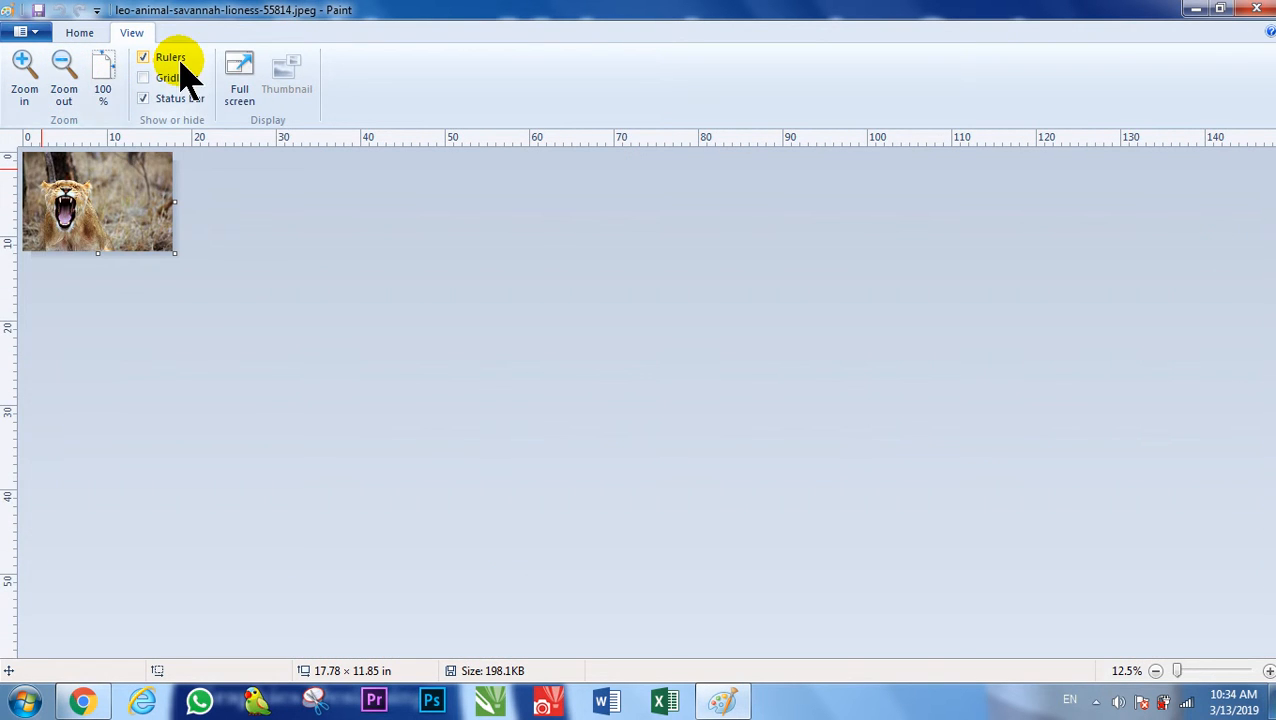
click(105, 82)
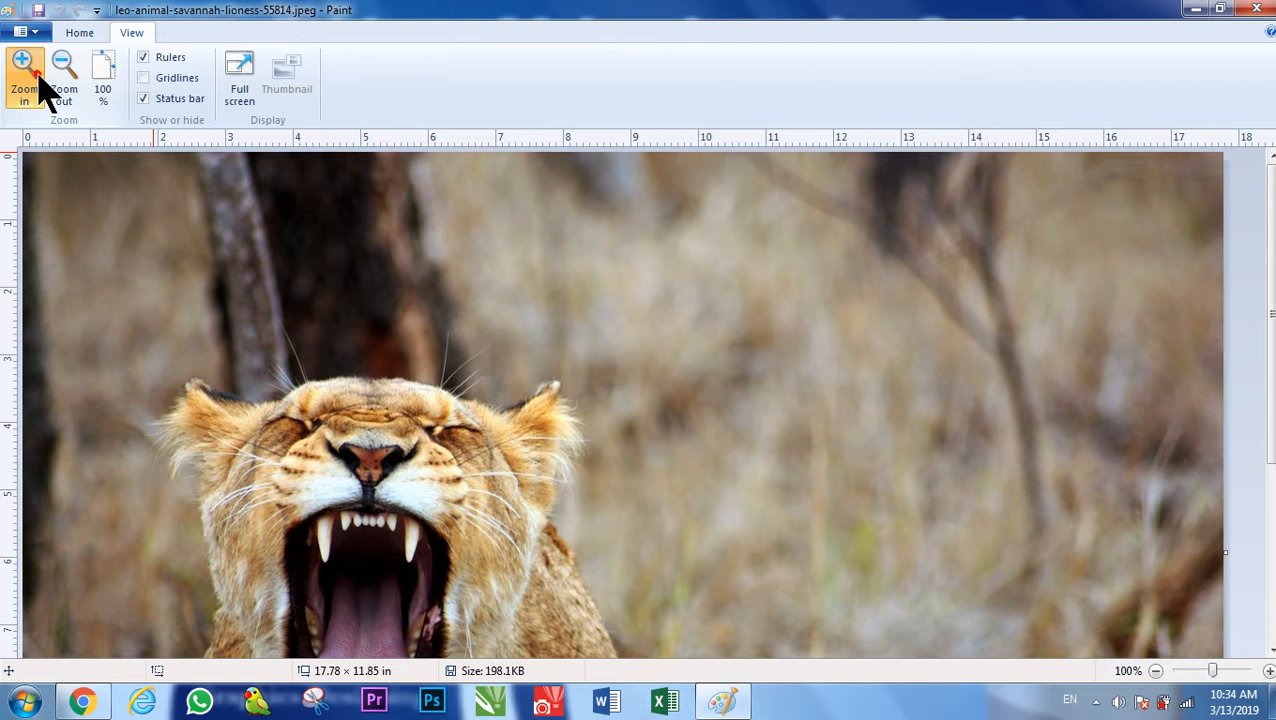
Zoom in on the picture and reset it to 100%, and repeat by zooming out to 25% and resetting
click(30, 80)
click(30, 80)
click(60, 82)
click(103, 82)
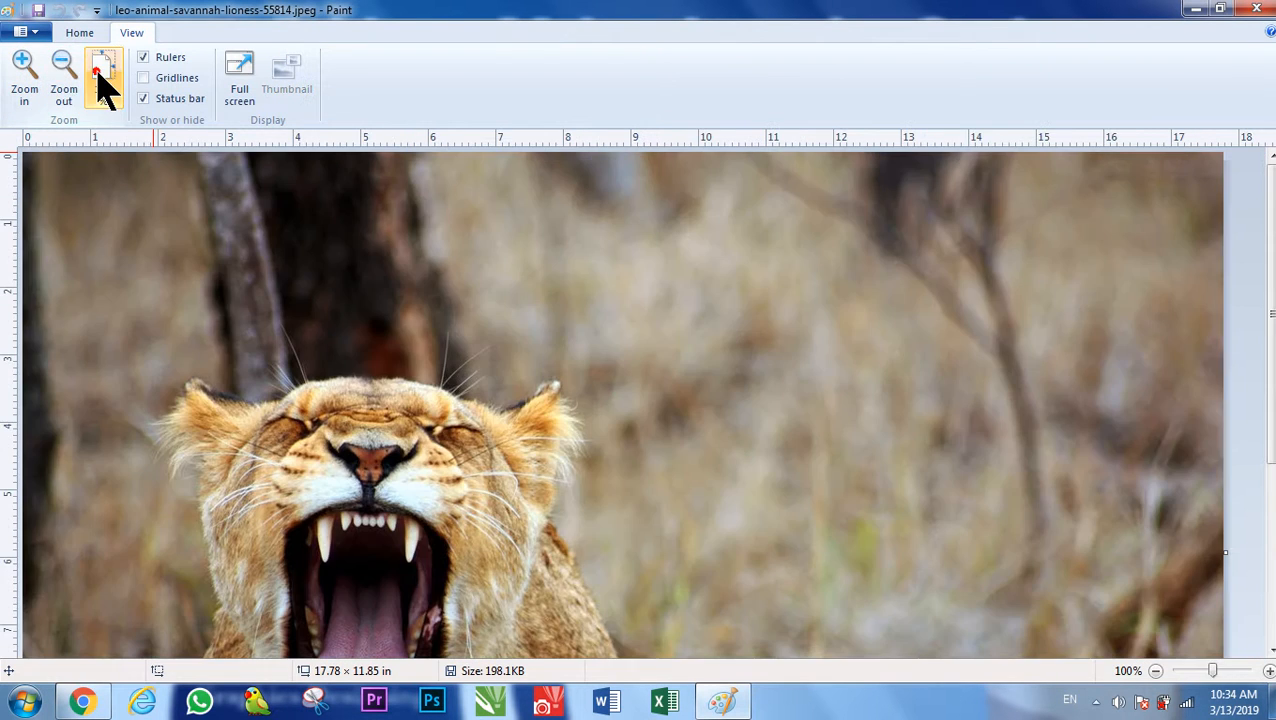
click(64, 82)
click(64, 82)
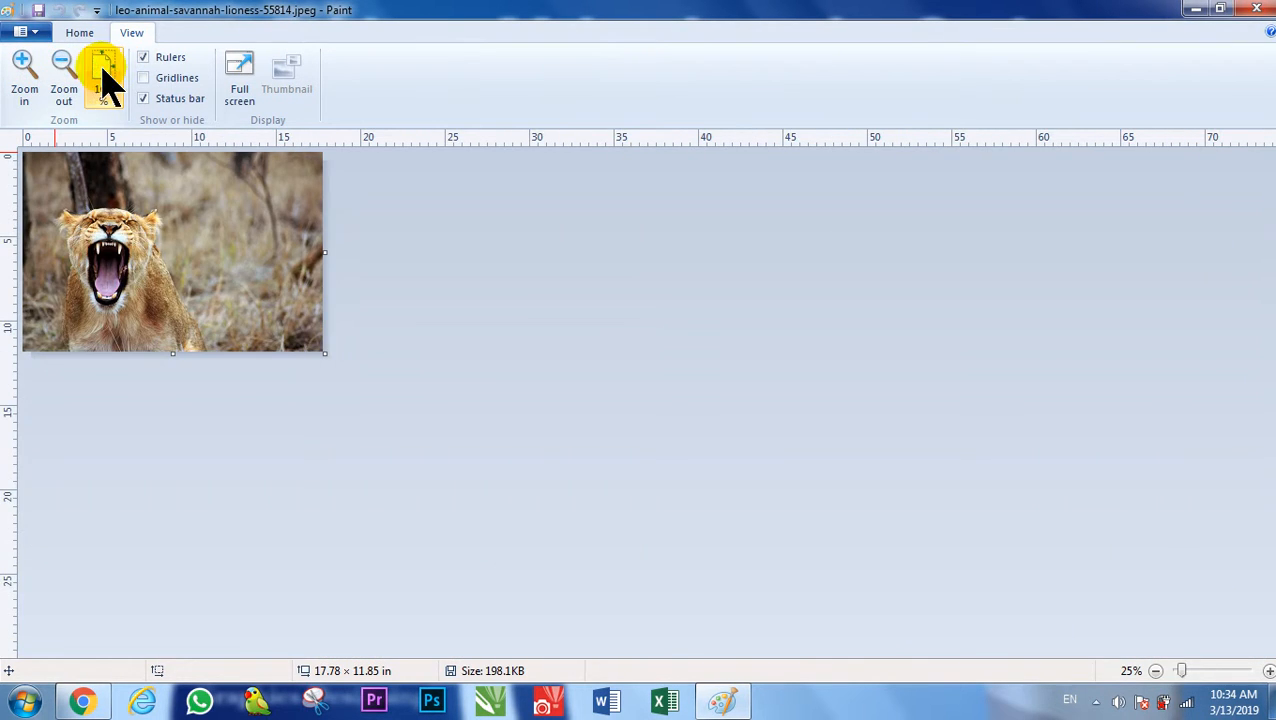
click(104, 82)
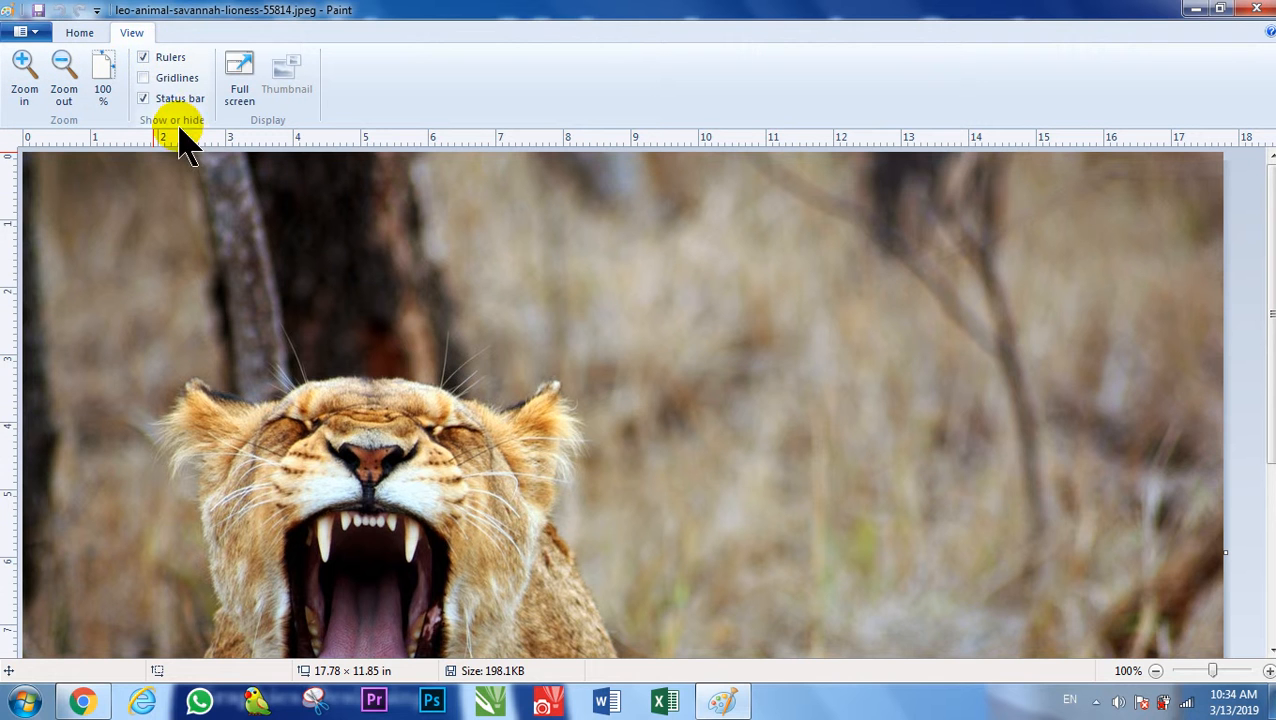
Hide and show the rulers around the picture twice, leaving them shown
click(144, 58)
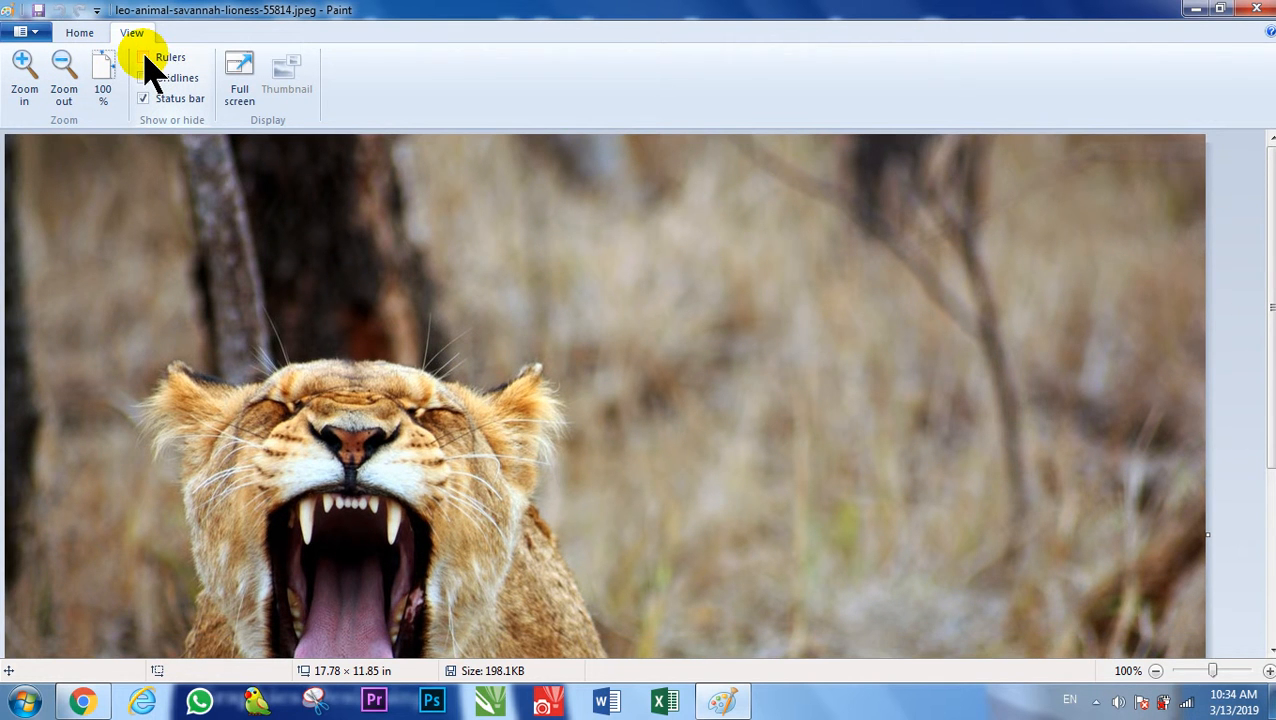
click(144, 58)
click(144, 58)
click(144, 58)
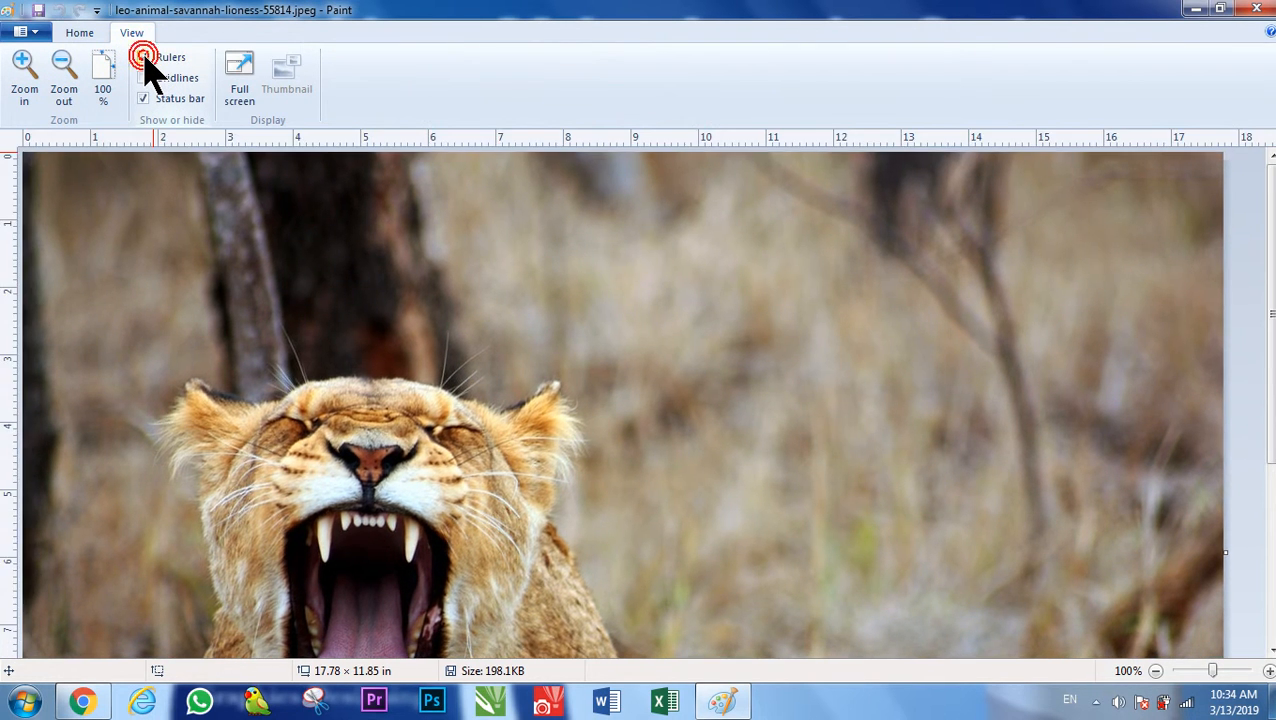
Show and hide the gridlines over the picture twice, leaving them hidden
click(144, 80)
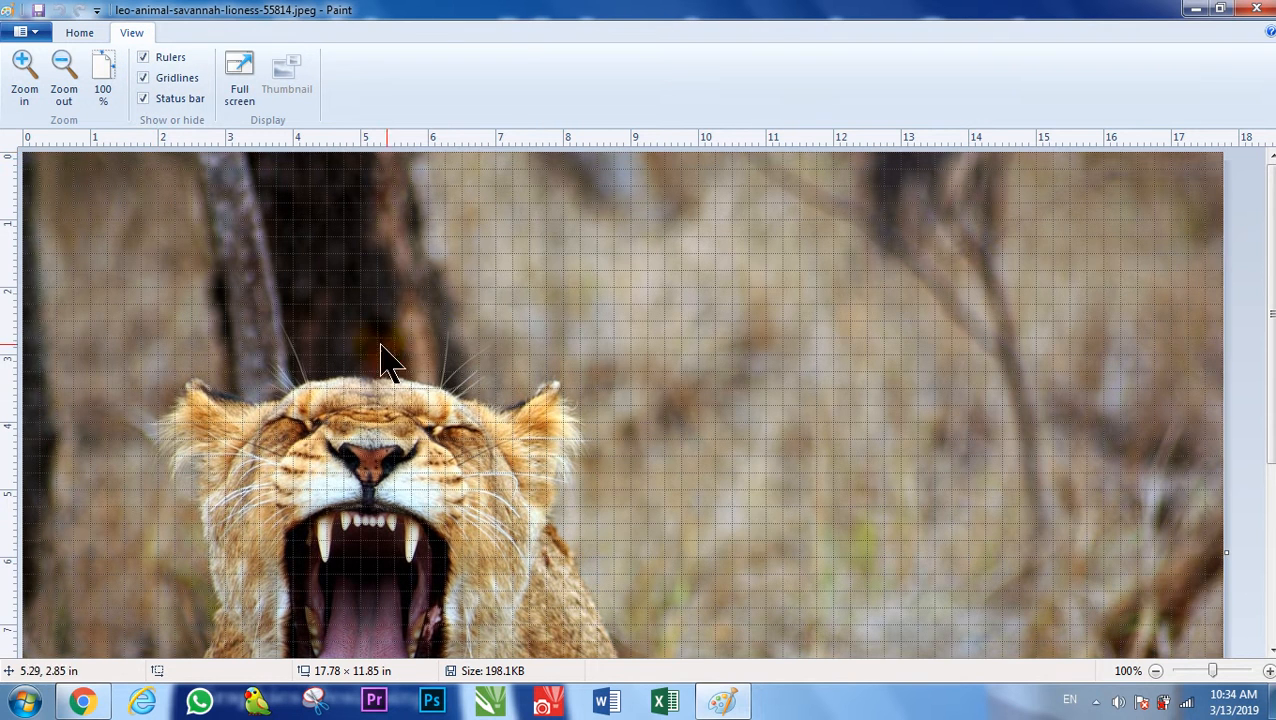
click(155, 78)
click(156, 78)
click(156, 78)
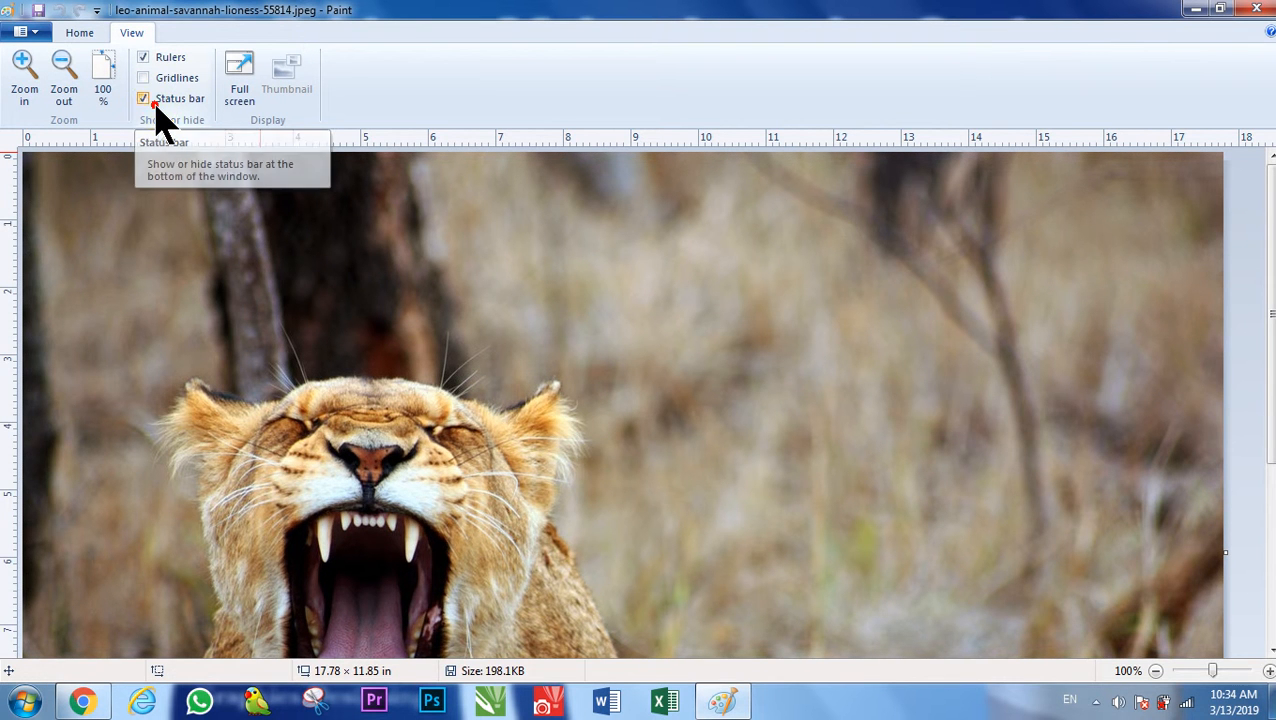
Hide and show the status bar twice, leaving it shown
click(160, 100)
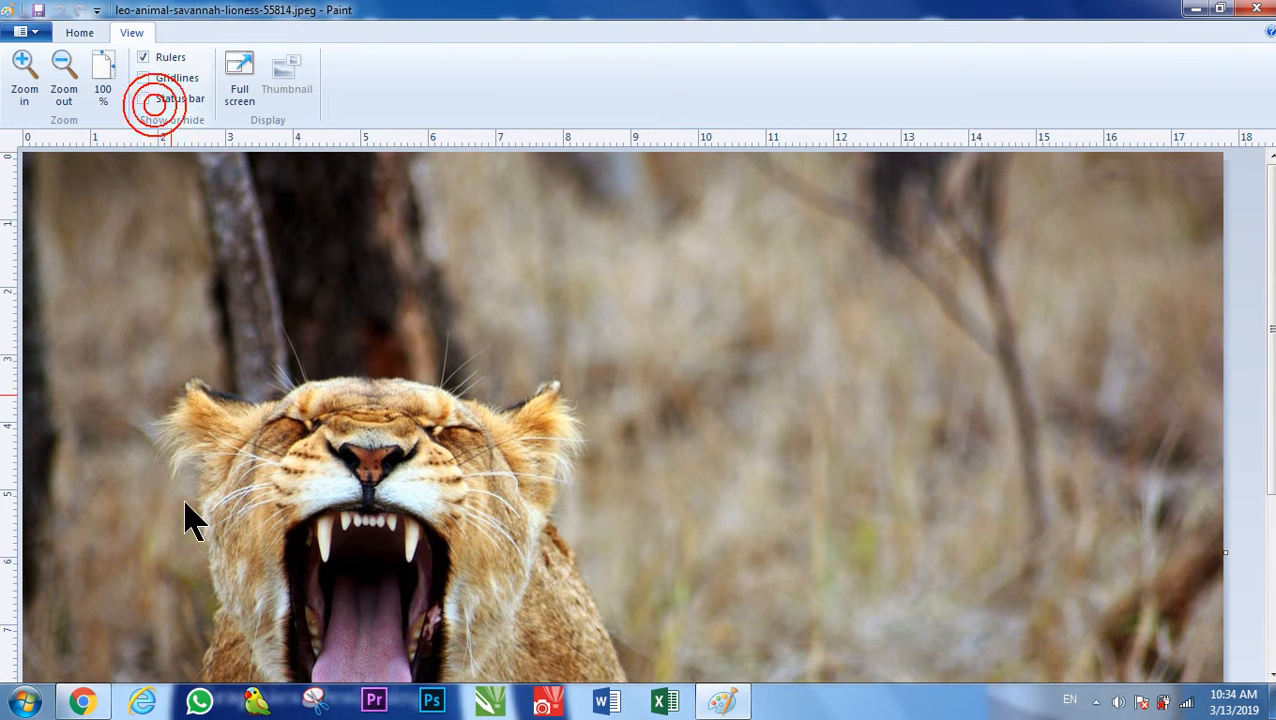
click(143, 99)
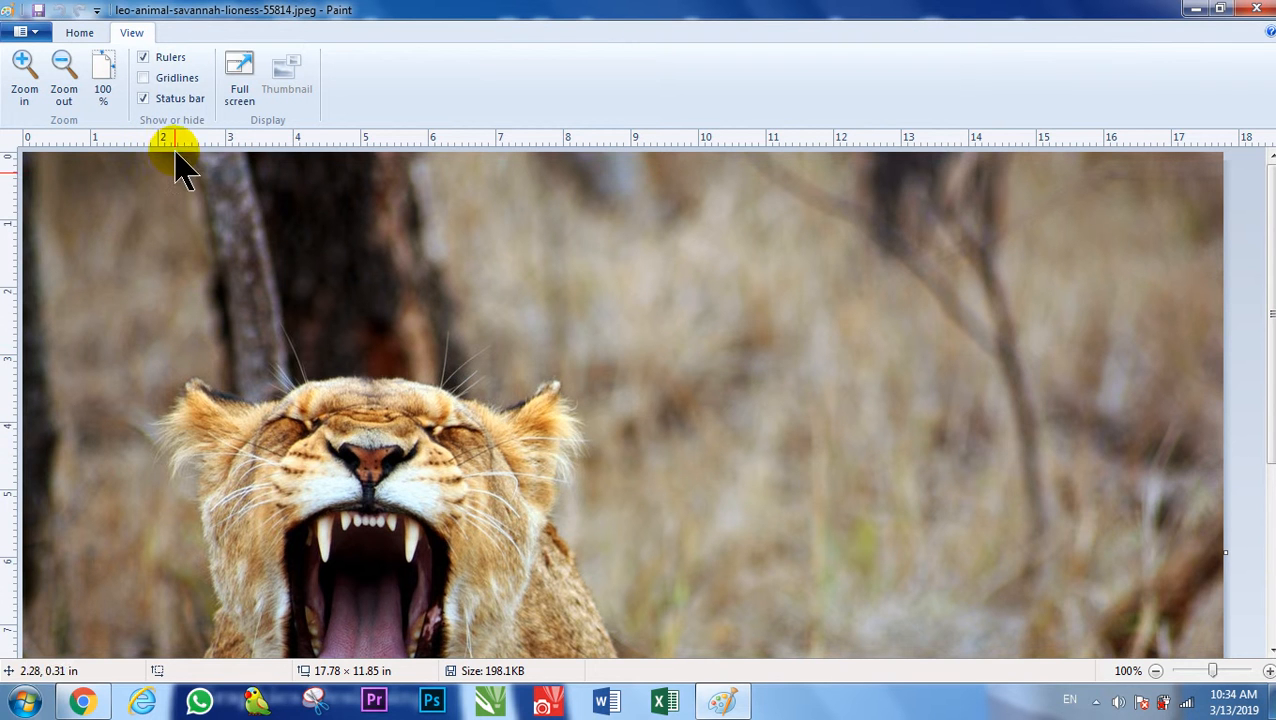
click(157, 98)
click(157, 98)
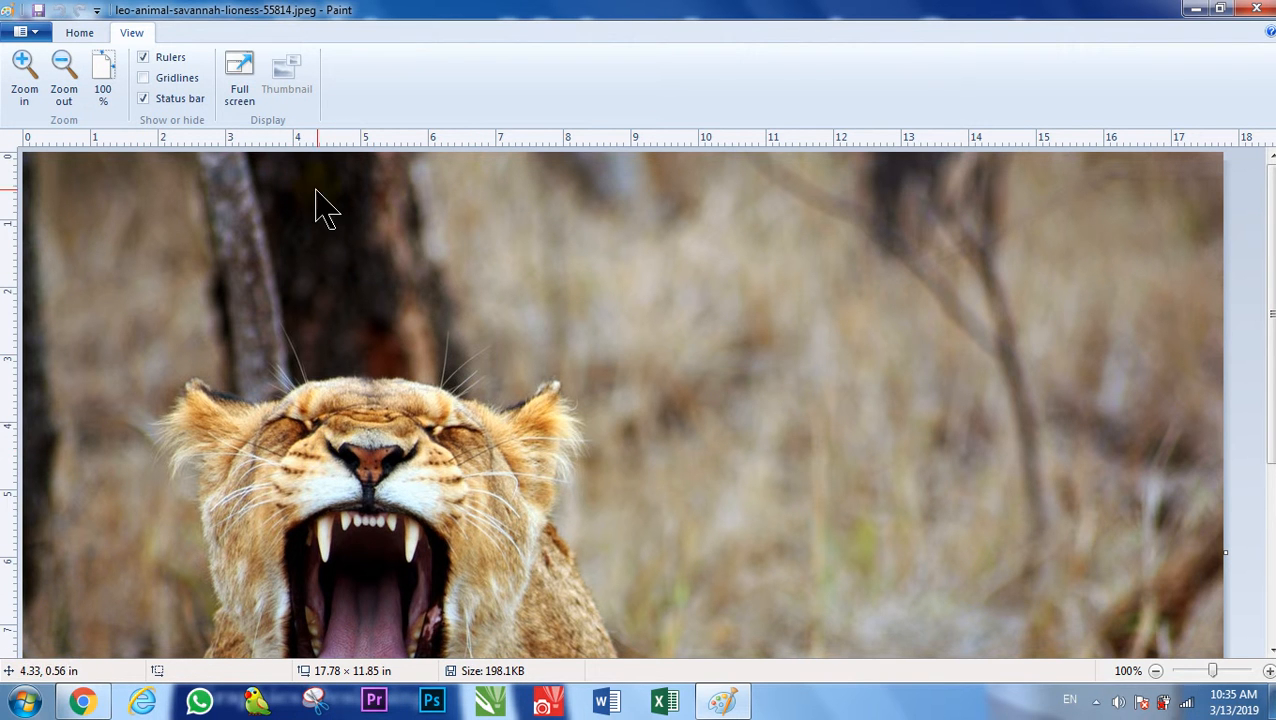
View the picture in full screen and return to the editing window, two times in a row
click(250, 85)
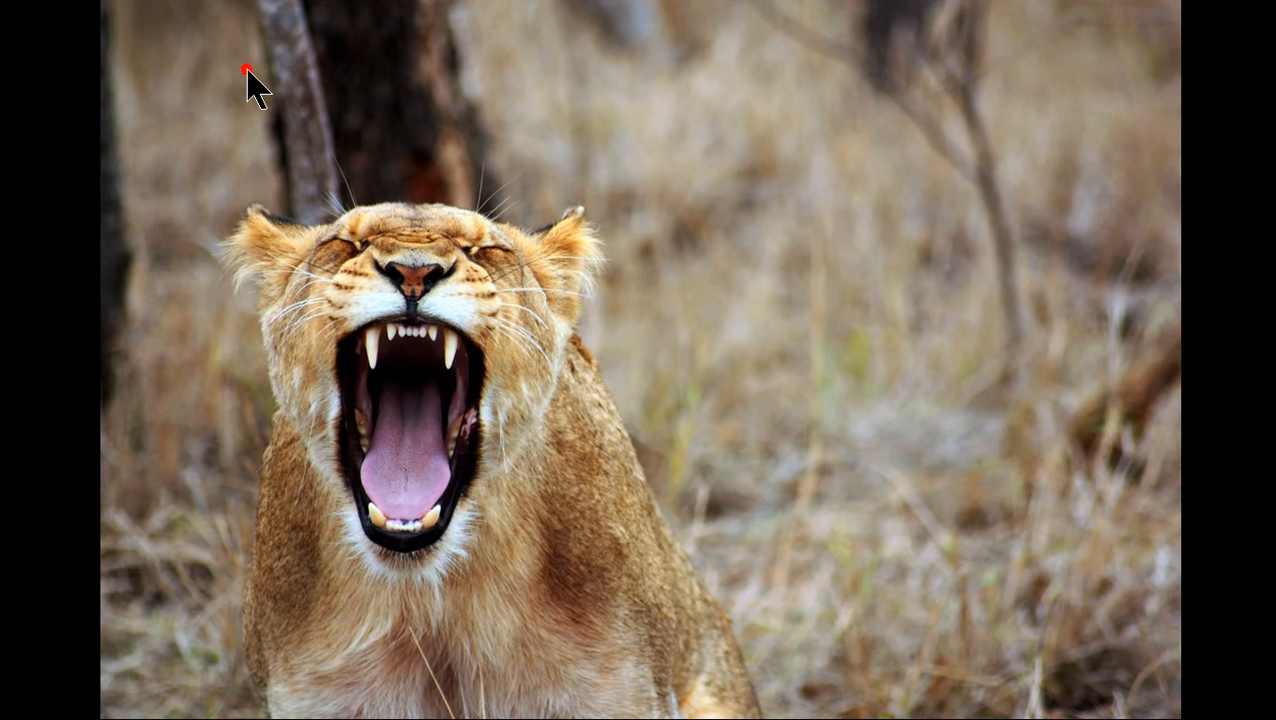
click(578, 333)
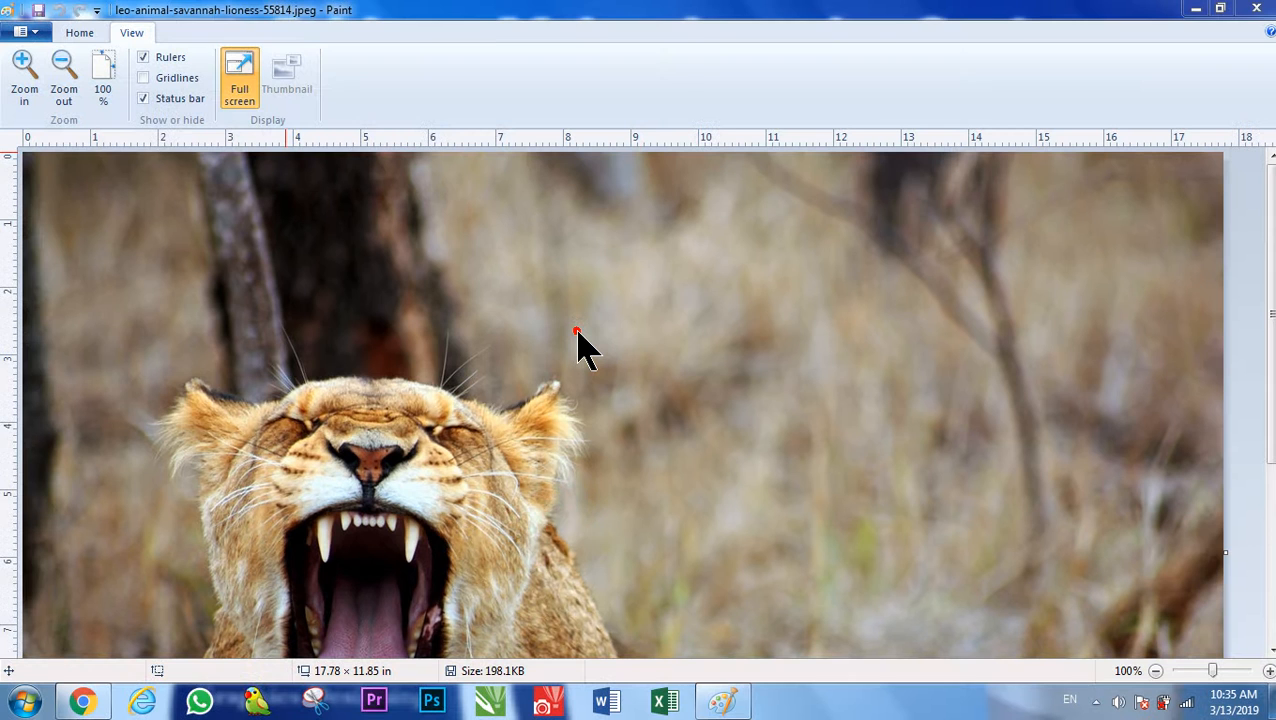
click(253, 90)
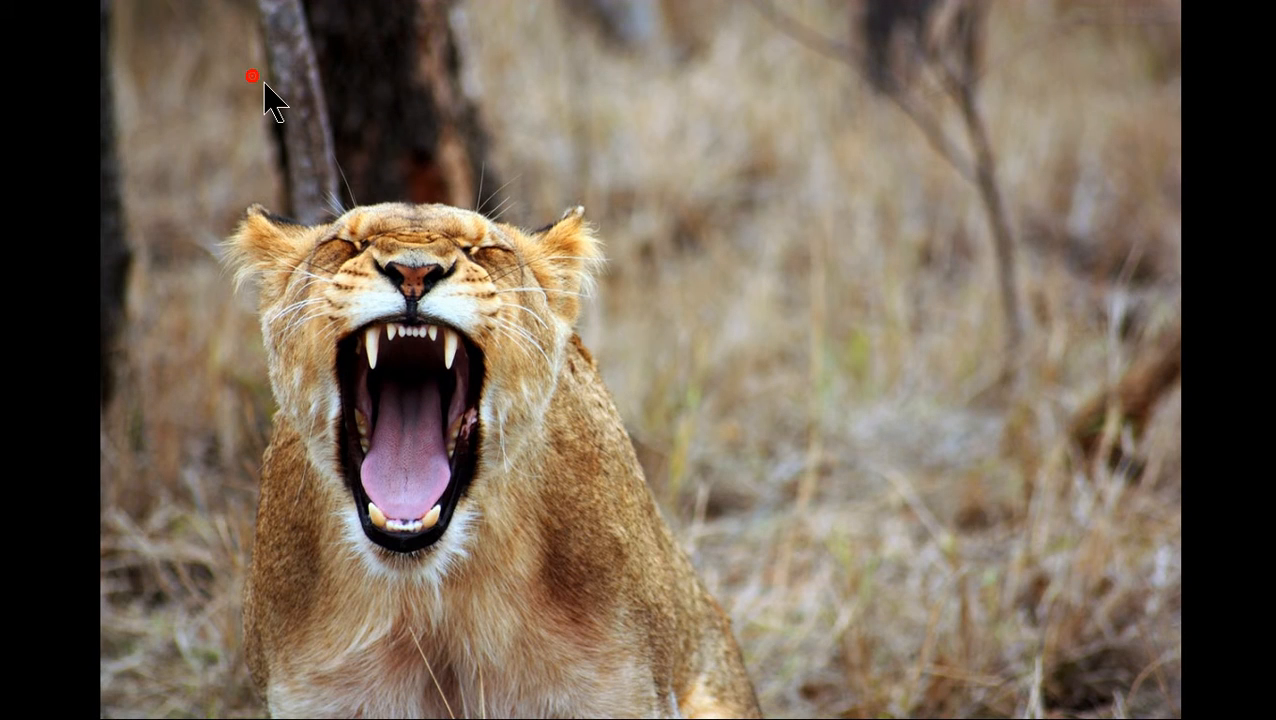
click(510, 313)
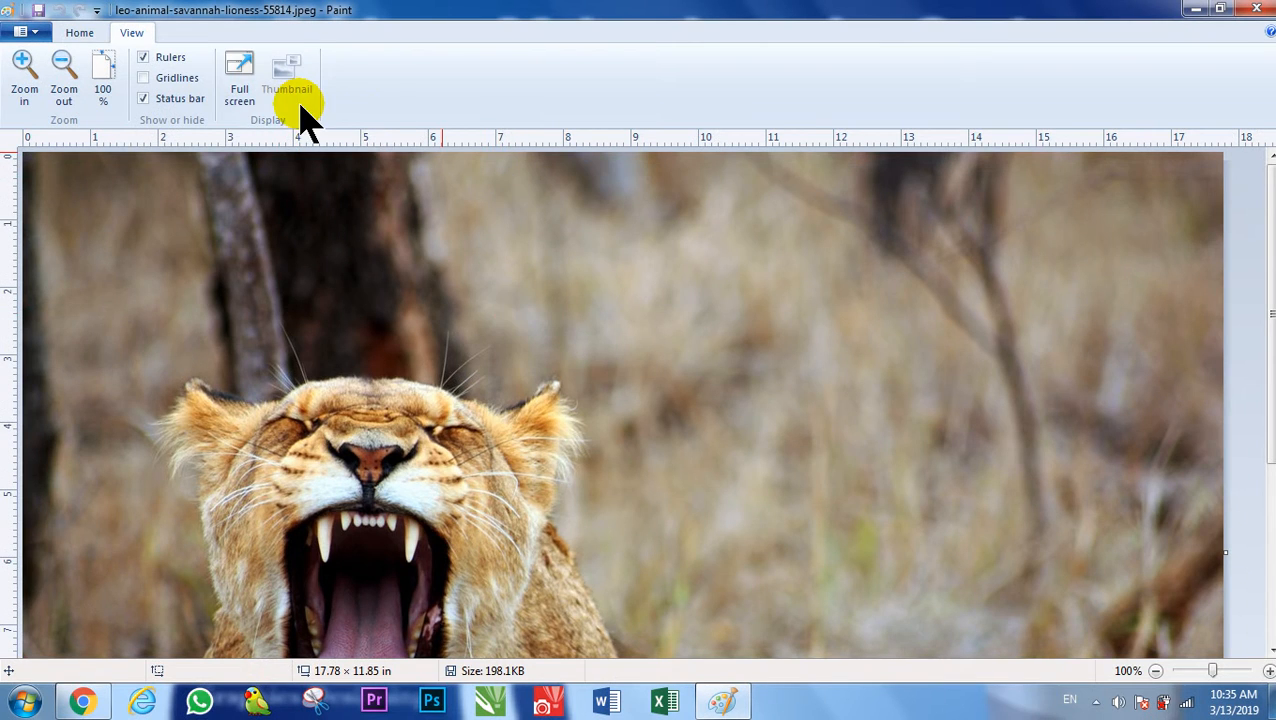
Zoom the picture in to 500% and display its thumbnail window
click(30, 70)
click(30, 70)
click(30, 65)
click(30, 65)
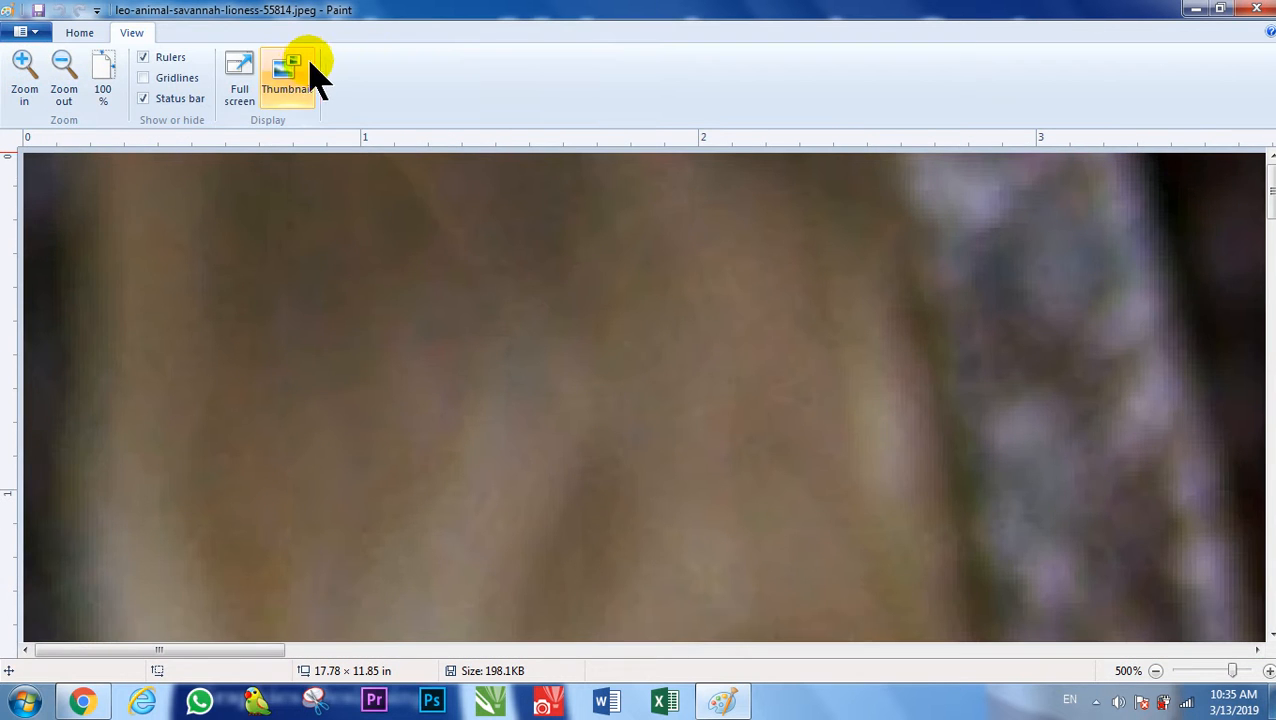
click(305, 82)
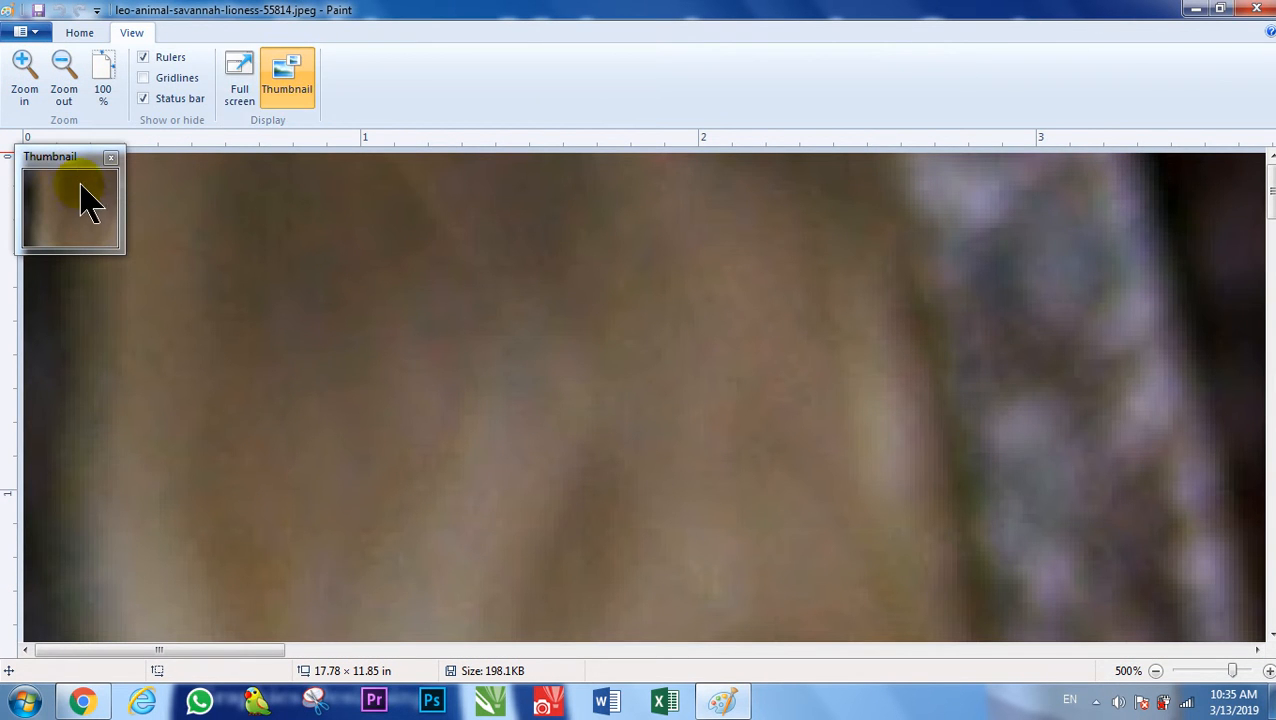
Move the thumbnail window to the middle of the screen and enlarge it to show the lioness's whole face
drag(122, 255, 541, 652)
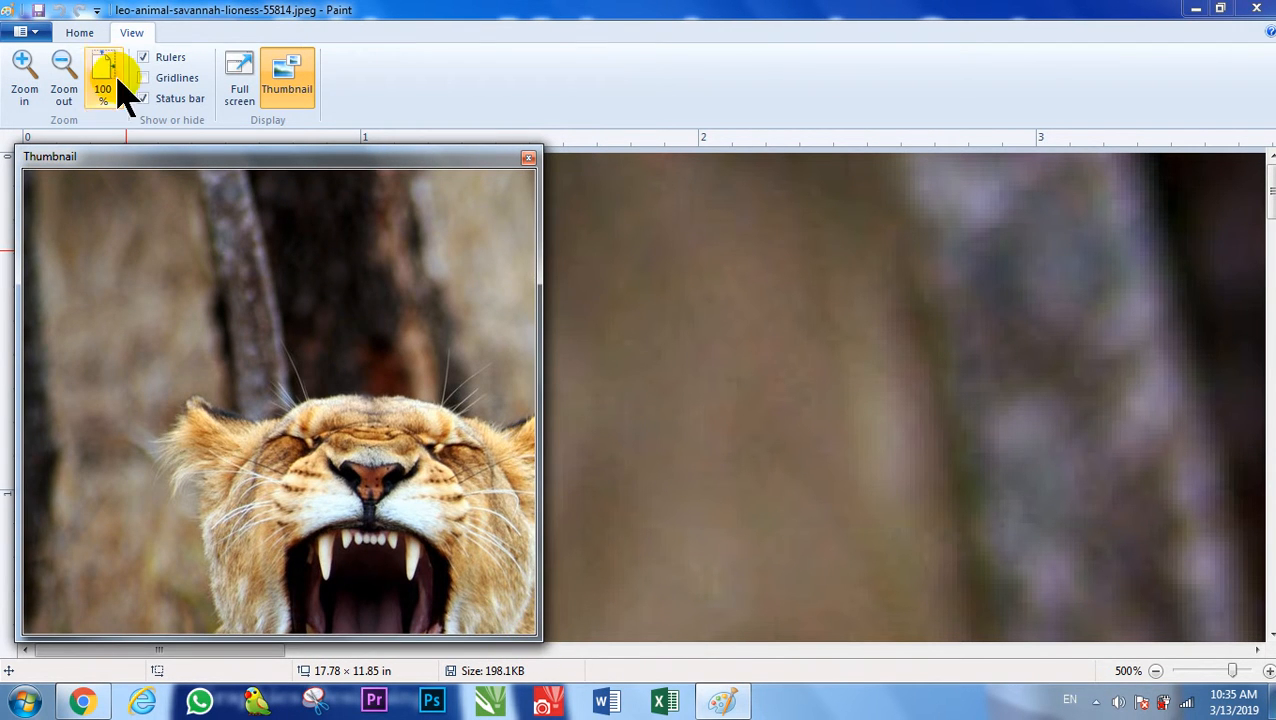
drag(170, 160, 556, 90)
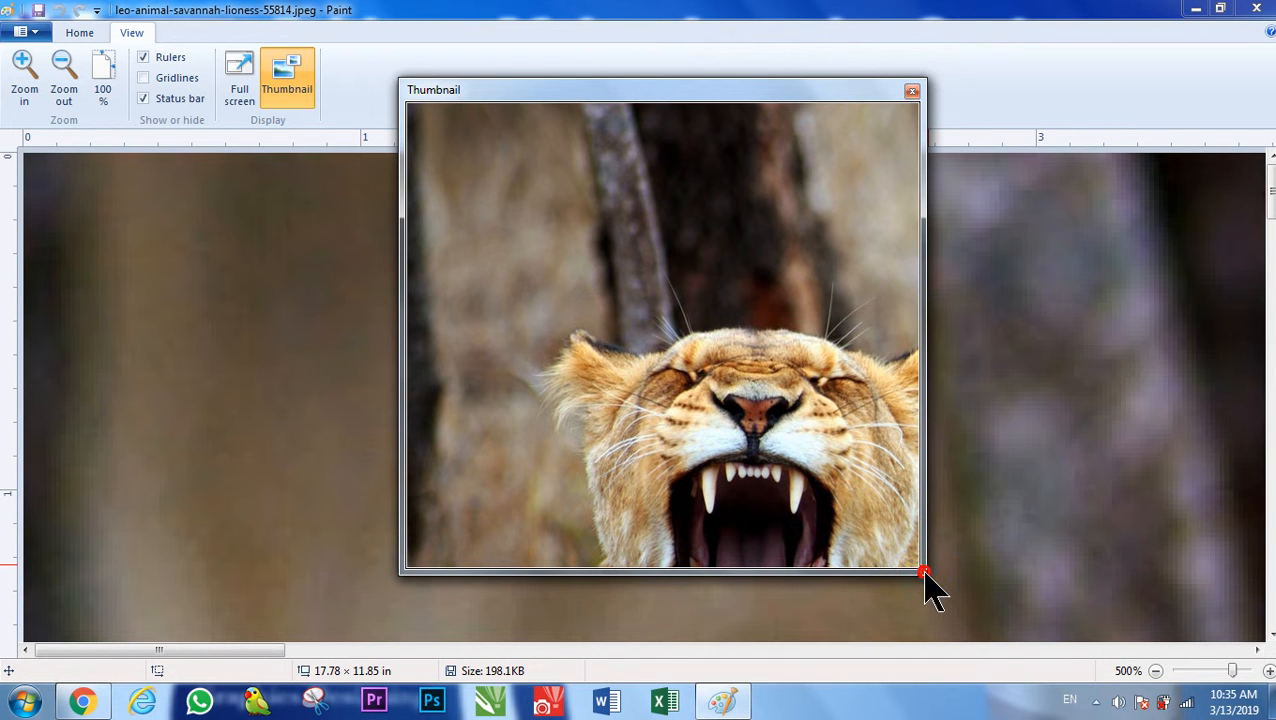
drag(926, 574, 1043, 672)
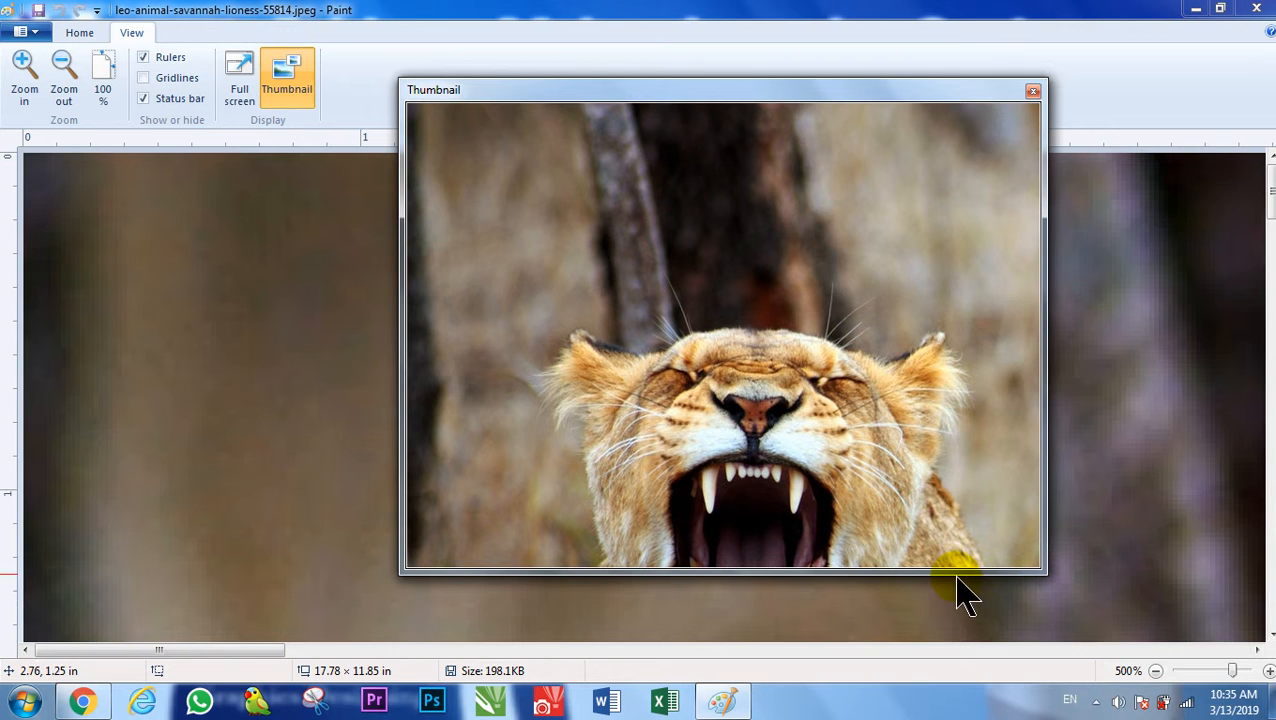
drag(955, 573, 982, 692)
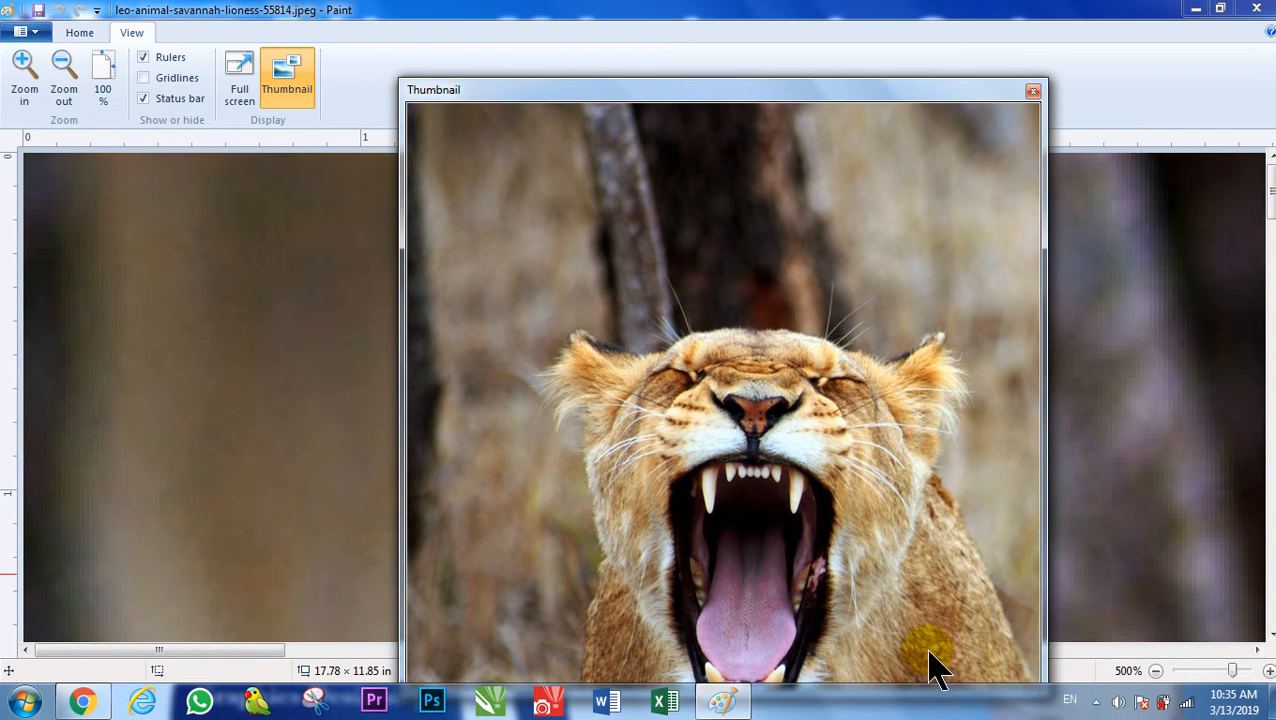
Close the thumbnail window and return the picture to 100% zoom
click(1033, 91)
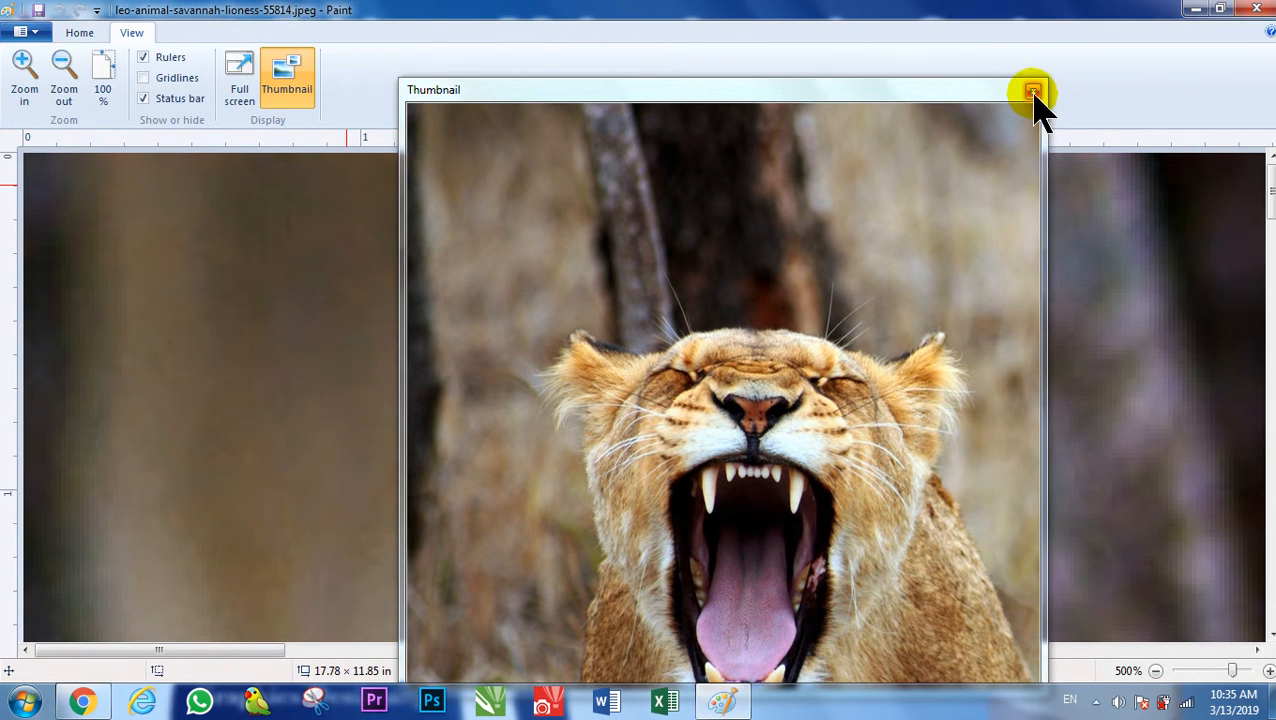
click(66, 80)
click(100, 78)
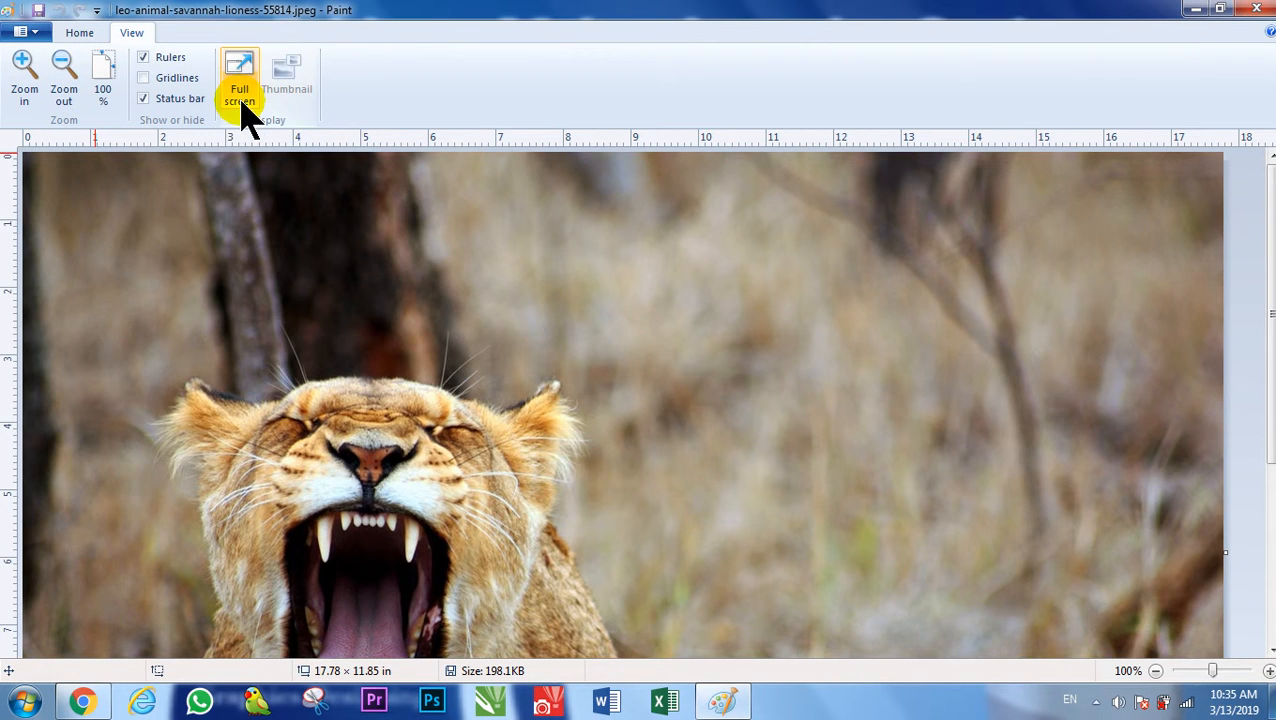
Close Paint and refresh the desktop
click(1257, 9)
right_click(617, 342)
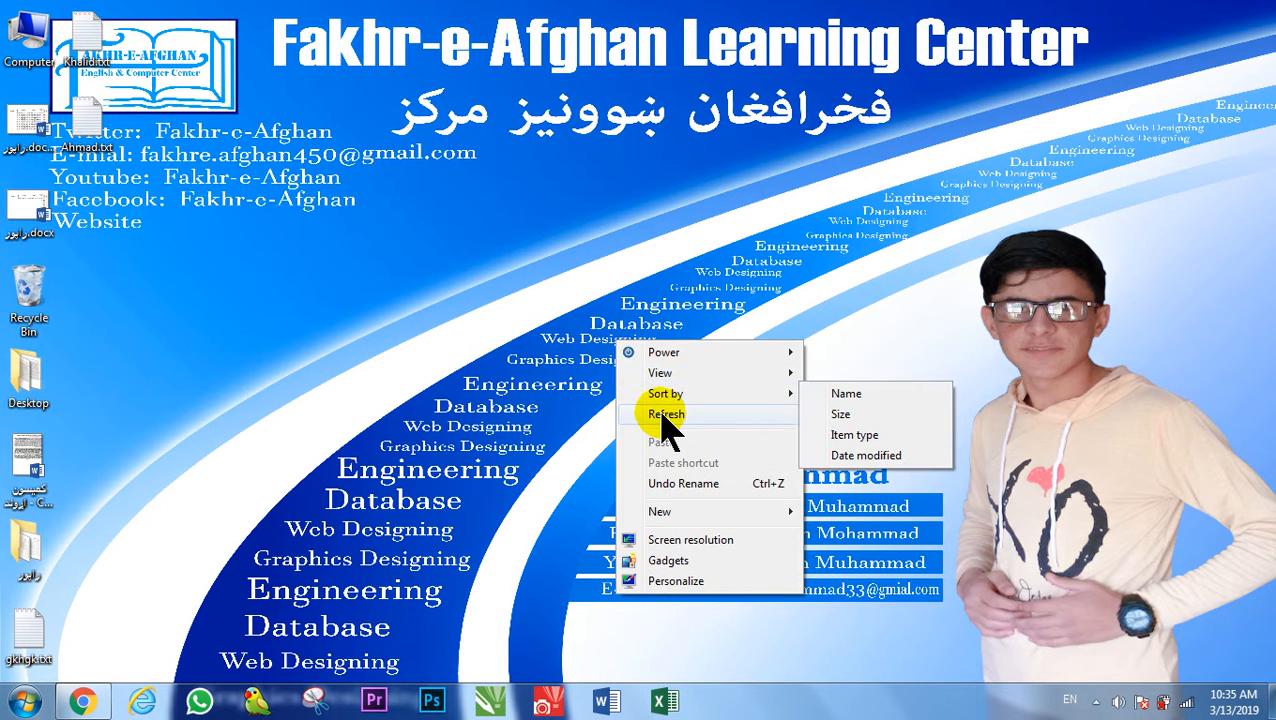
click(666, 418)
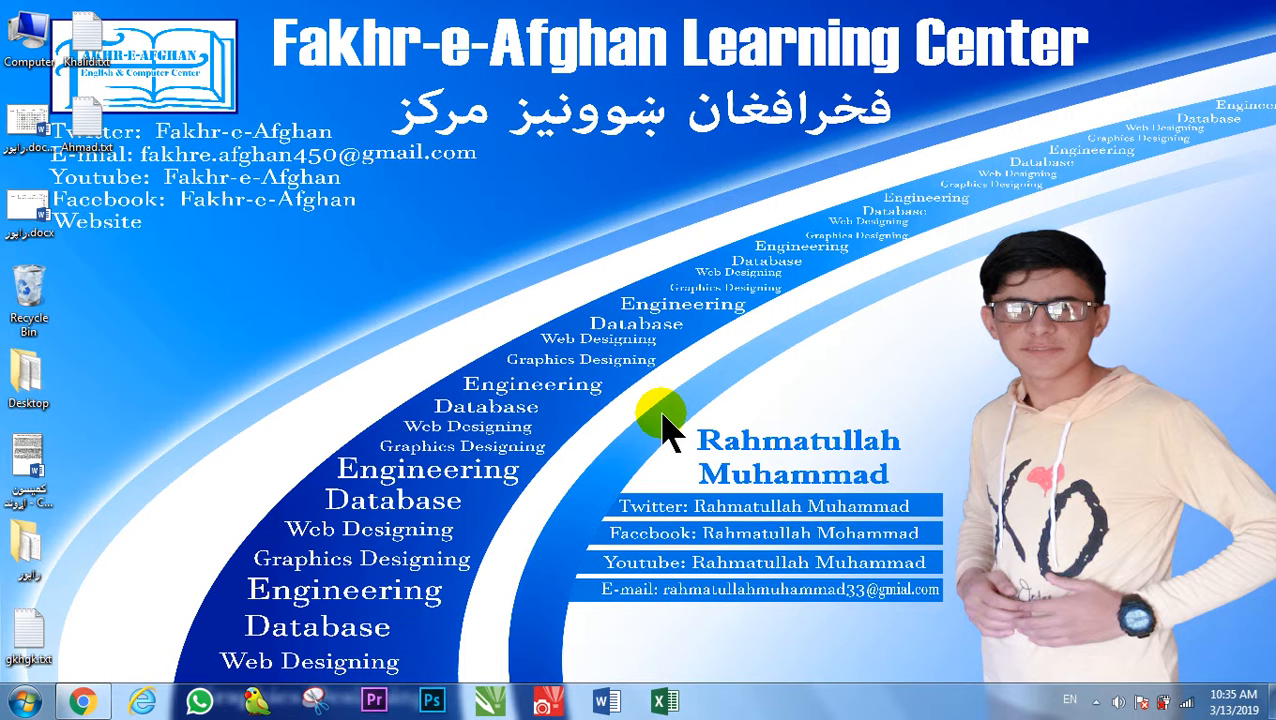
Open the Control Panel to view its items, close it and refresh the desktop again
click(22, 702)
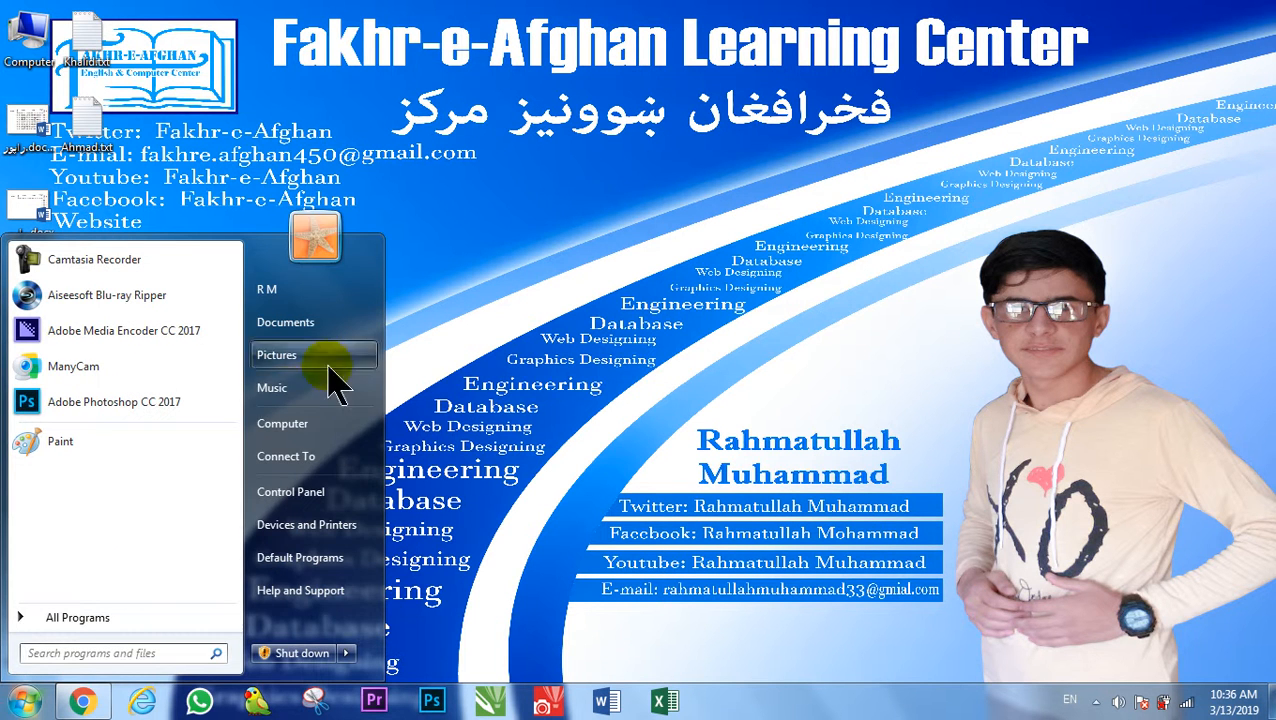
click(318, 484)
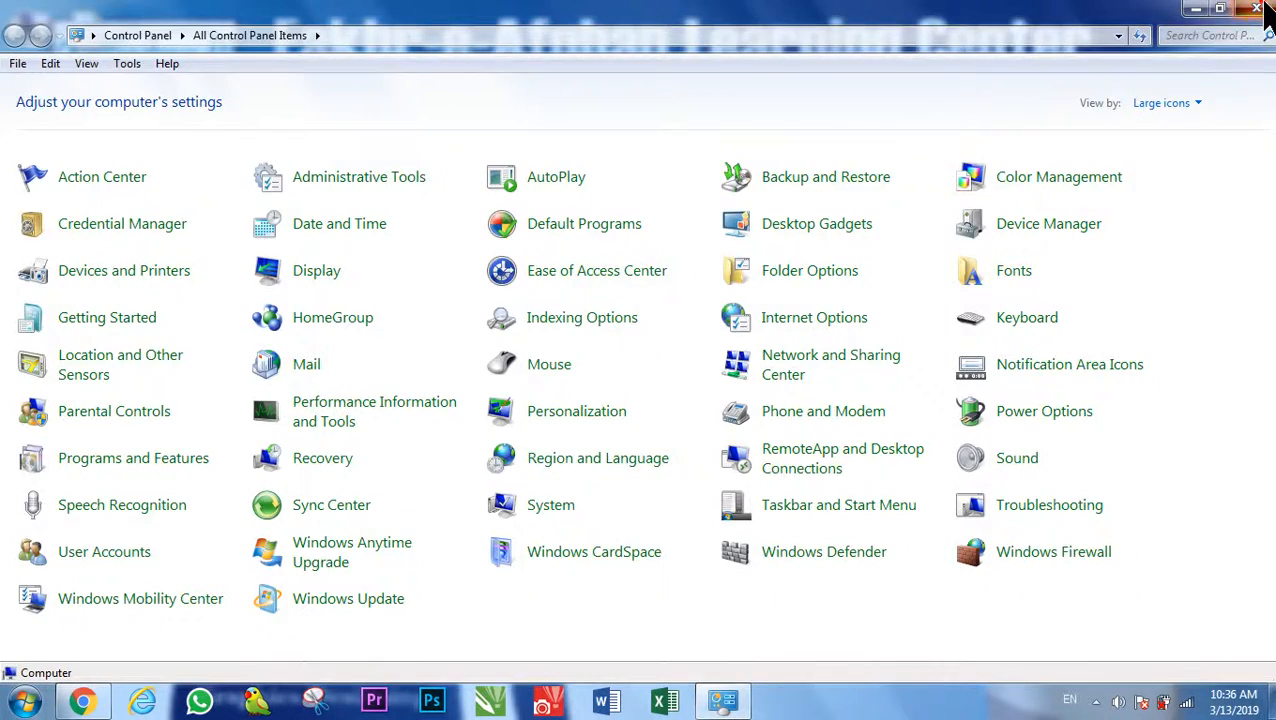
click(1258, 8)
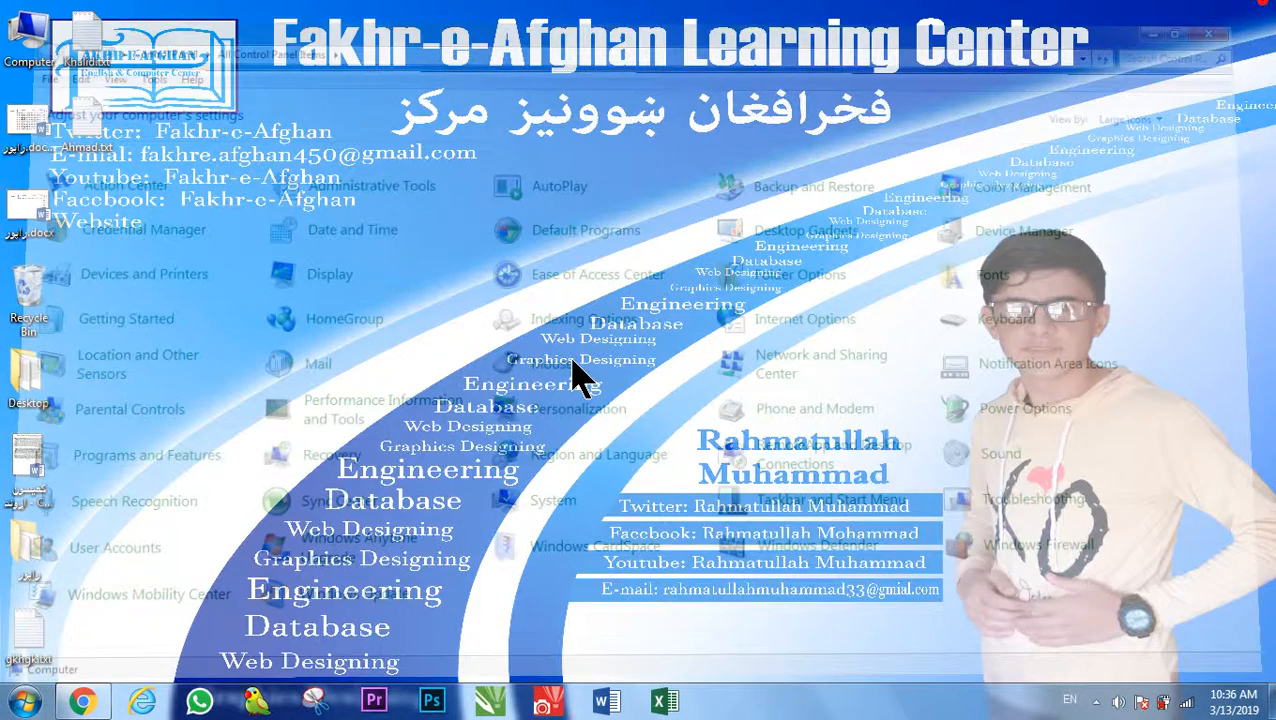
right_click(573, 362)
click(620, 434)
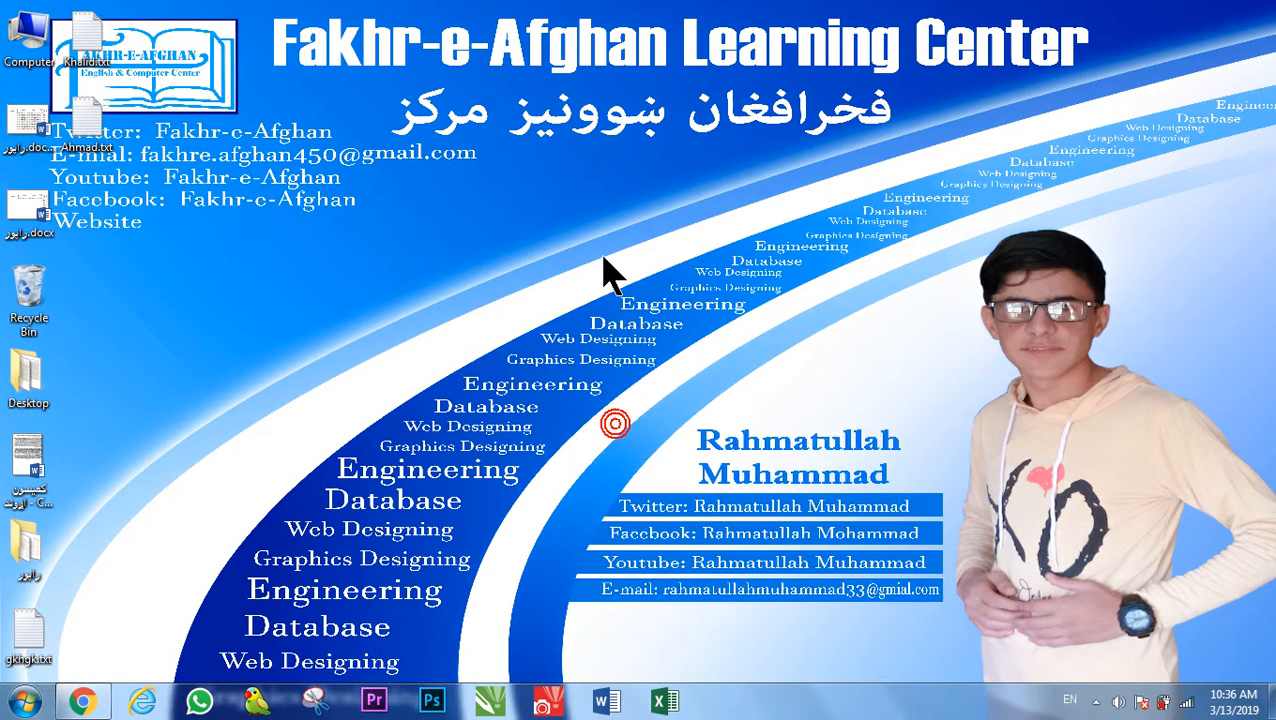
click(1096, 702)
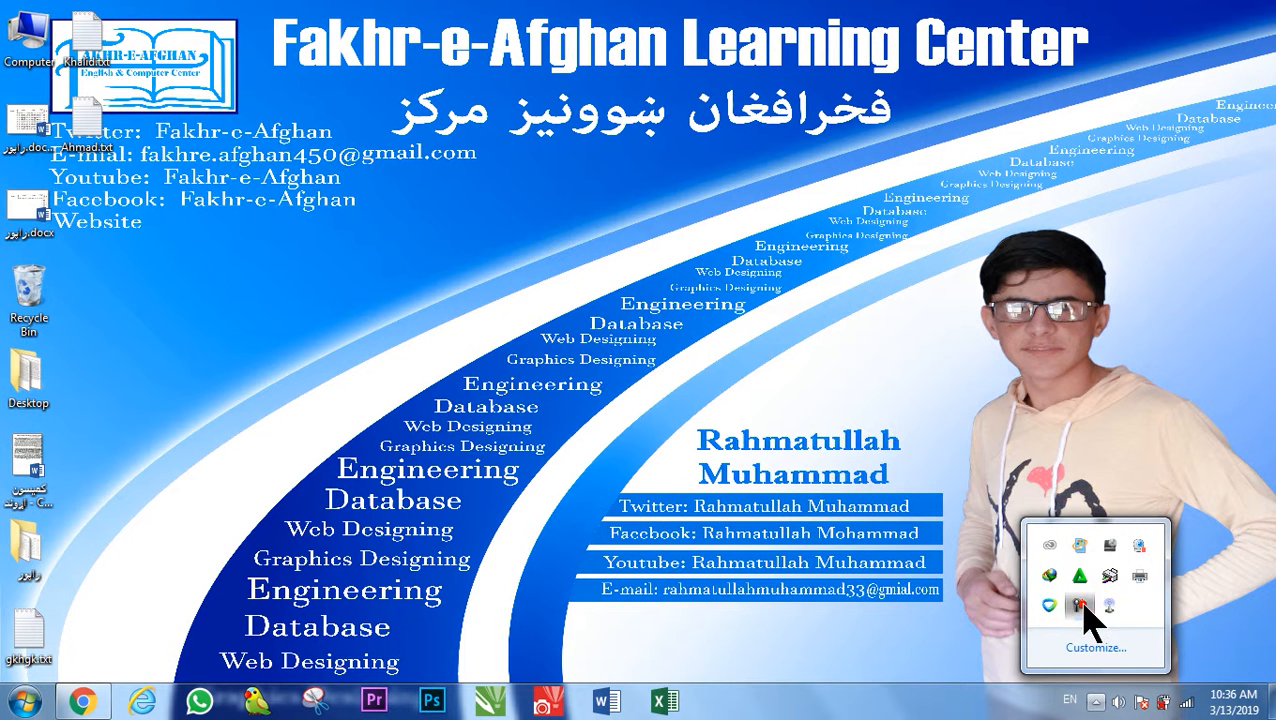
click(1080, 605)
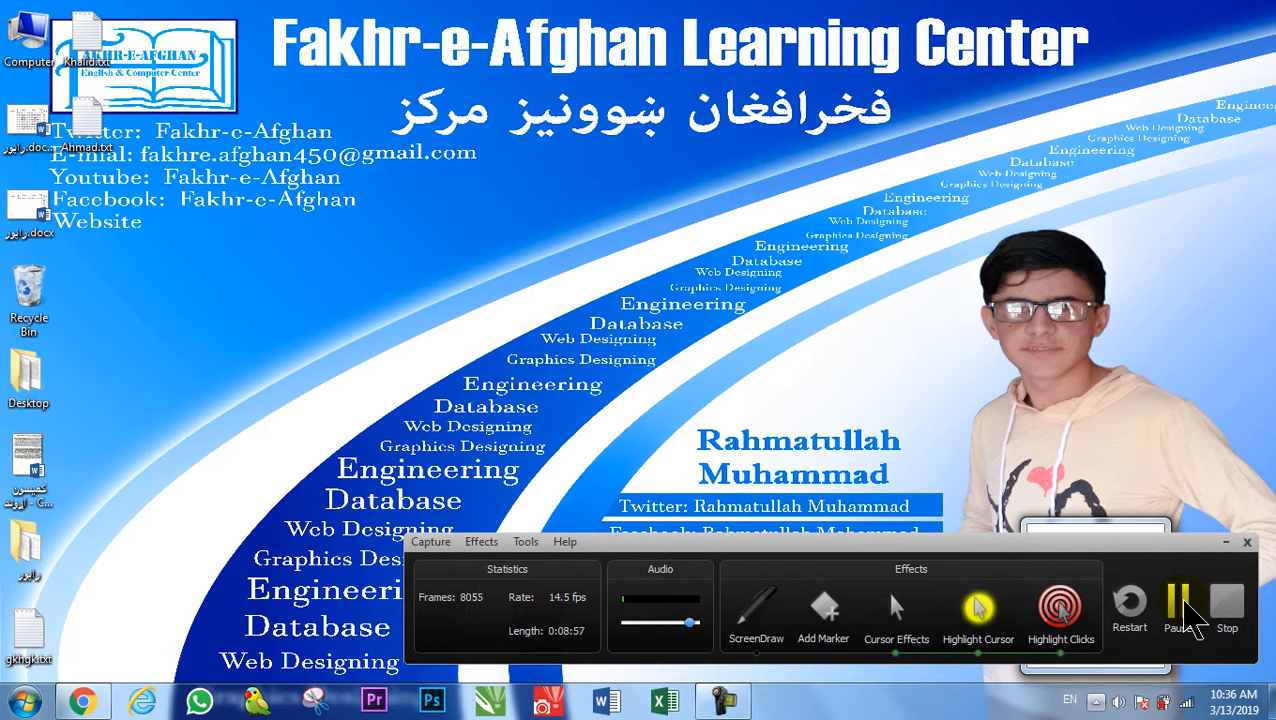